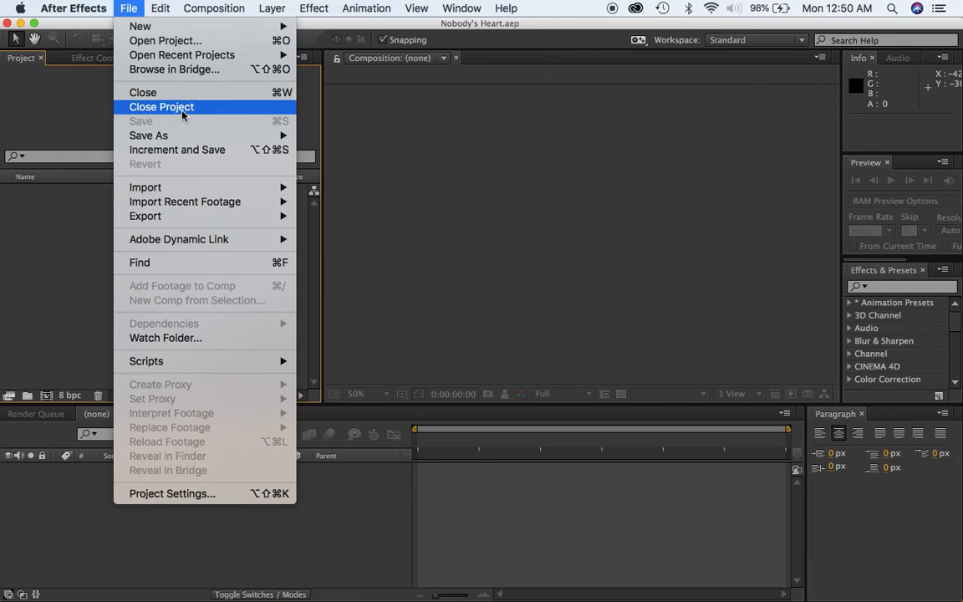
Step: Import NobodysHeart01.psd, NobodysHeart02.psd, NobodysHeart03.psd and NobodysHeart04-05.psd as Composition - Retain Layer Sizes
{"action": "mouse_move", "coordinate": [164, 187]}
{"action": "left_click", "coordinate": [326, 188]}
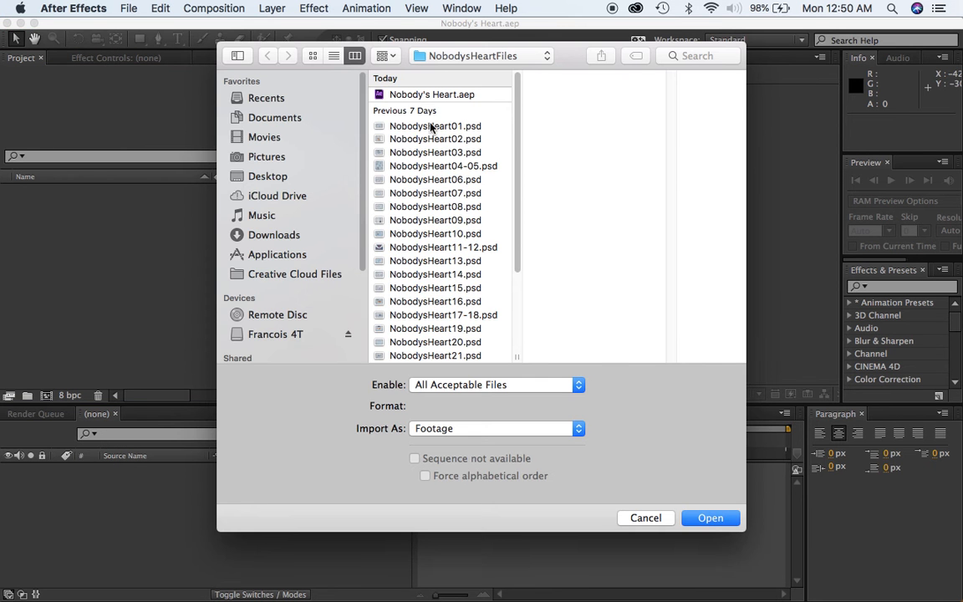
{"action": "left_click", "coordinate": [431, 125]}
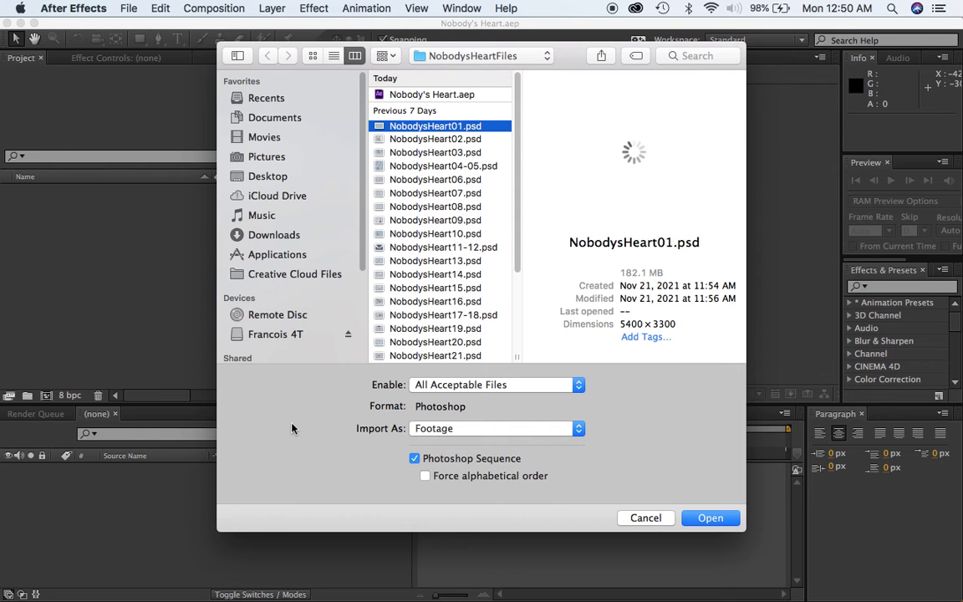
{"action": "left_click", "coordinate": [490, 166], "text": "shift"}
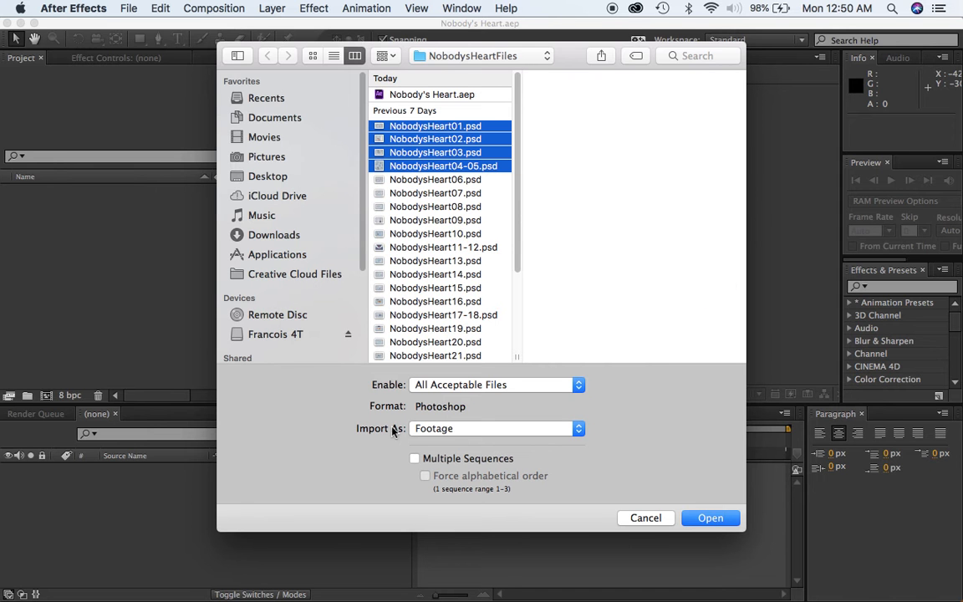
{"action": "left_click", "coordinate": [458, 430]}
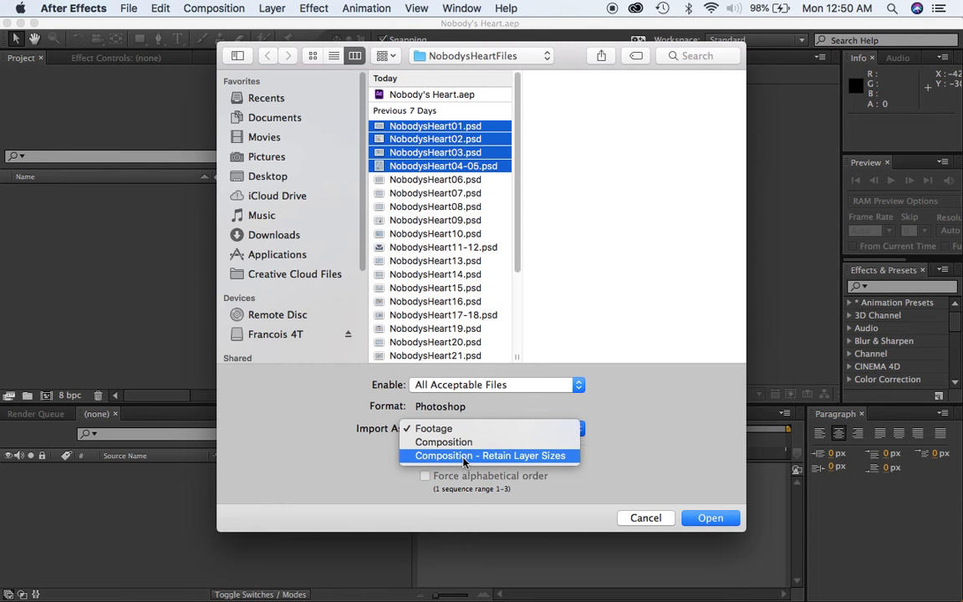
{"action": "left_click", "coordinate": [464, 457]}
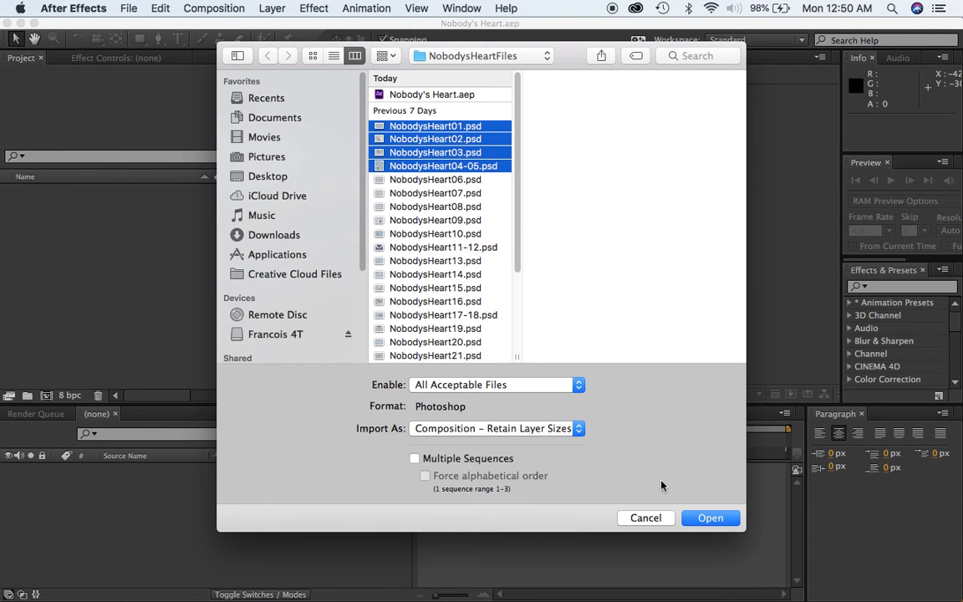
{"action": "left_click", "coordinate": [711, 518]}
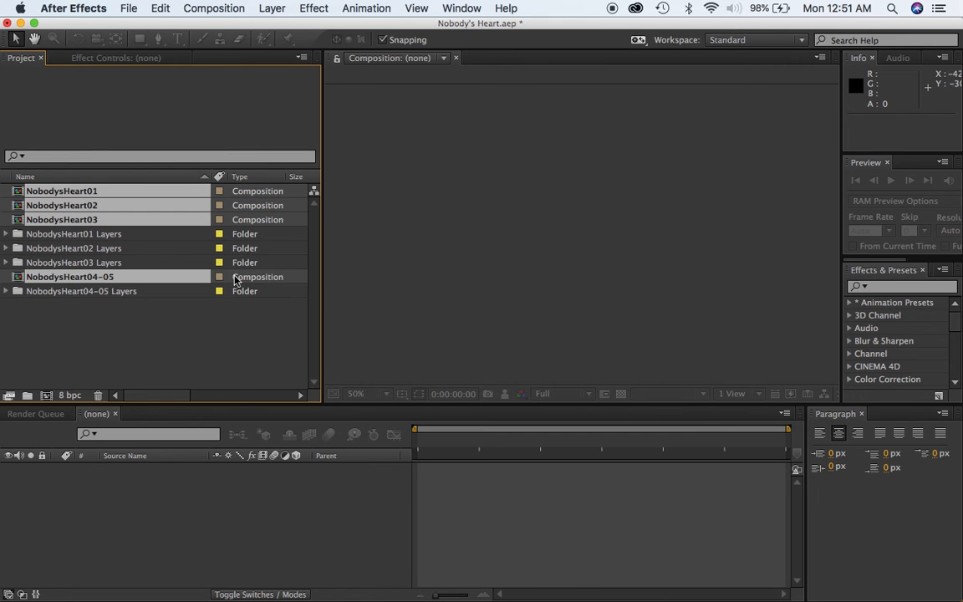
Step: Examine which Photoshop layers the NobodysHeart01 Layers folder contains, and collapse the folder again
{"action": "left_click", "coordinate": [177, 350]}
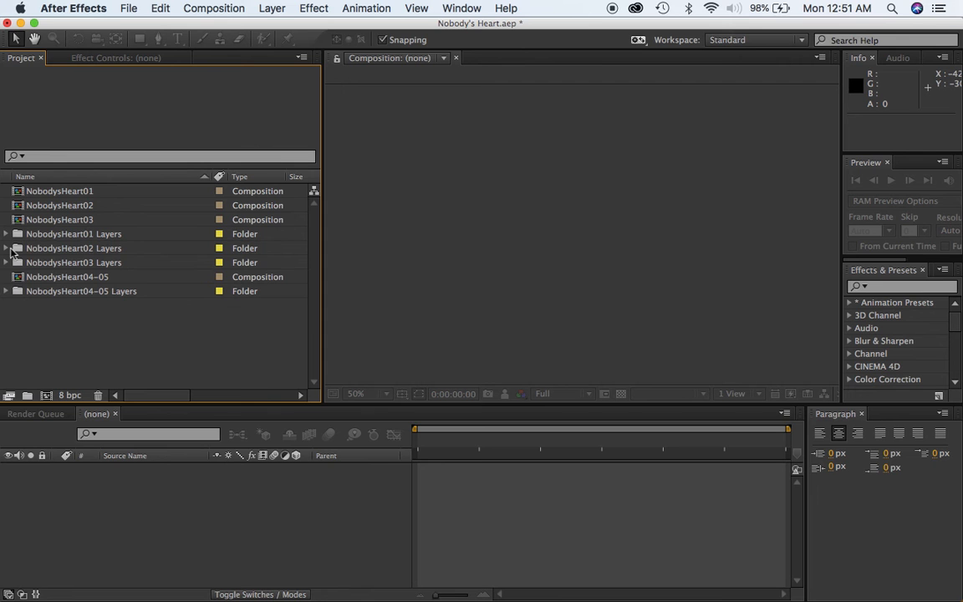
{"action": "left_click", "coordinate": [6, 235]}
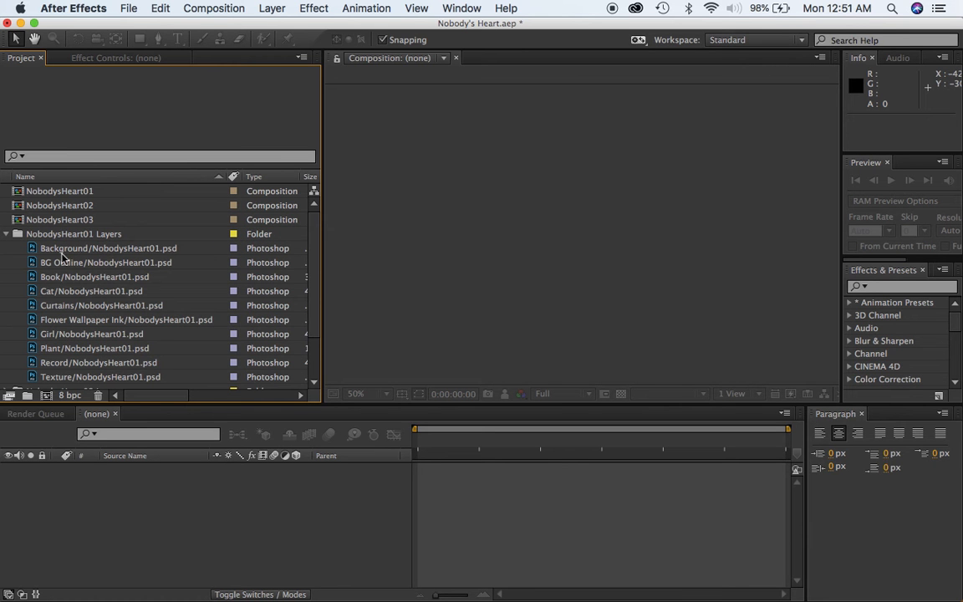
{"action": "left_click", "coordinate": [6, 235]}
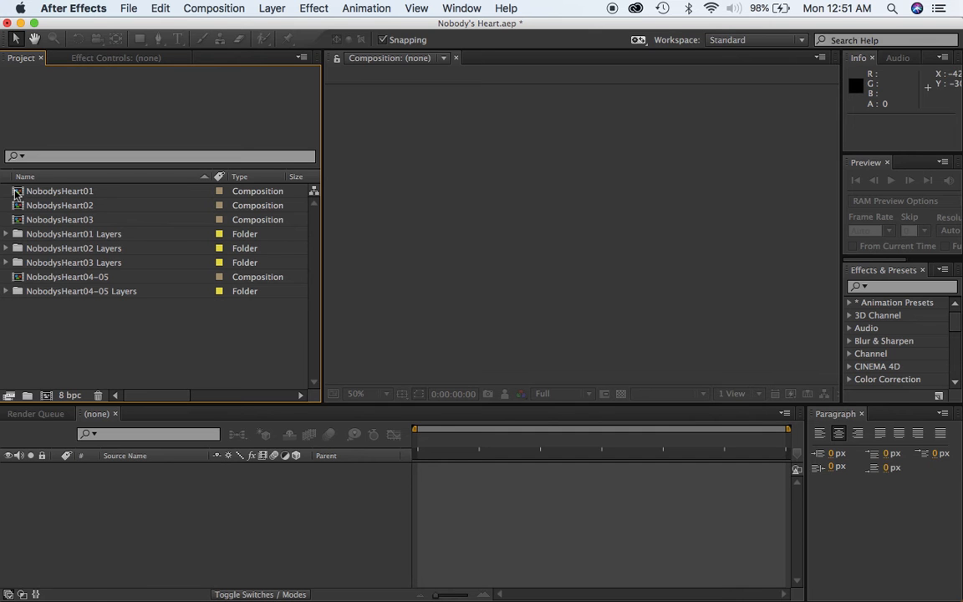
Step: Open the NobodysHeart01 composition in the viewer and timeline
{"action": "left_click", "coordinate": [19, 196]}
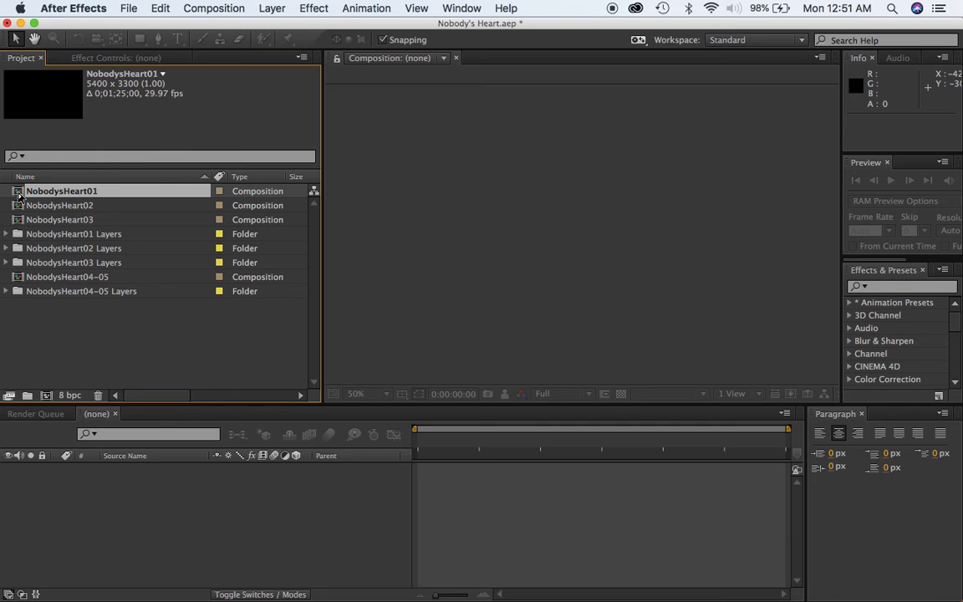
{"action": "double_click", "coordinate": [18, 195]}
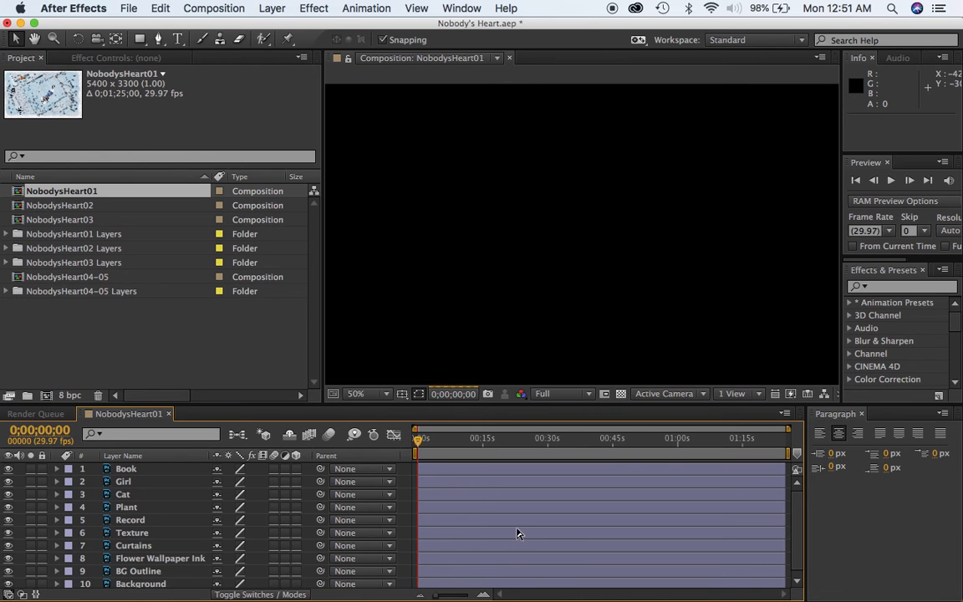
{"action": "scroll", "coordinate": [516, 496], "scroll_direction": "down", "scroll_amount": 1}
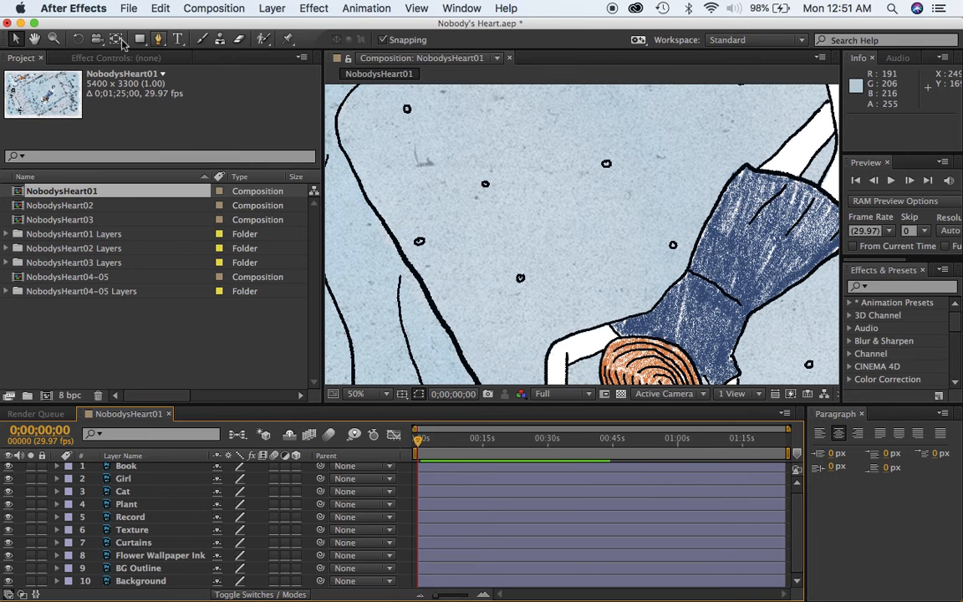
Step: Change the NobodysHeart01 composition to the HDTV 1080 29.97 preset, 1920 x 1080 px
{"action": "left_click", "coordinate": [53, 39]}
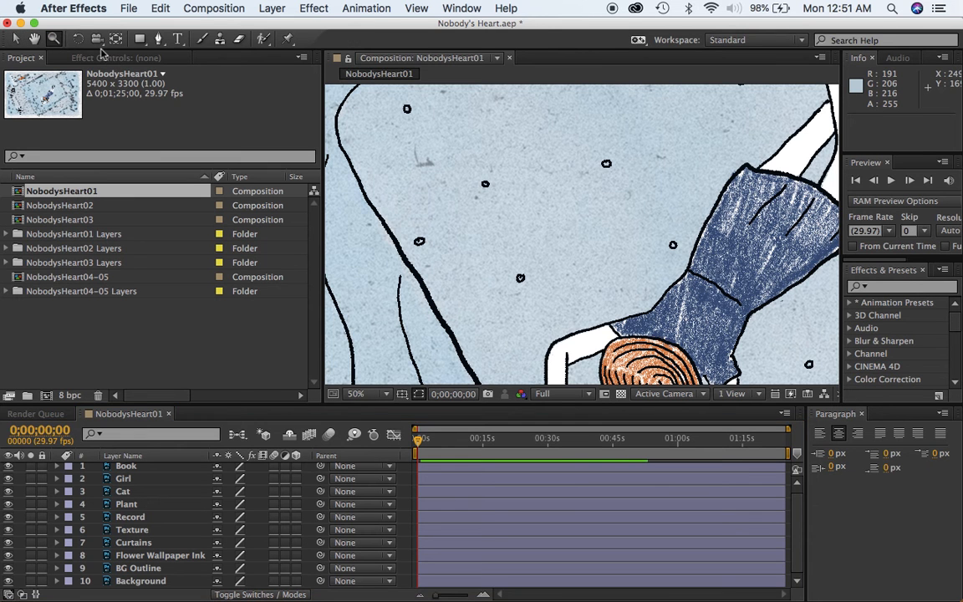
{"action": "left_click", "coordinate": [572, 214], "text": "alt"}
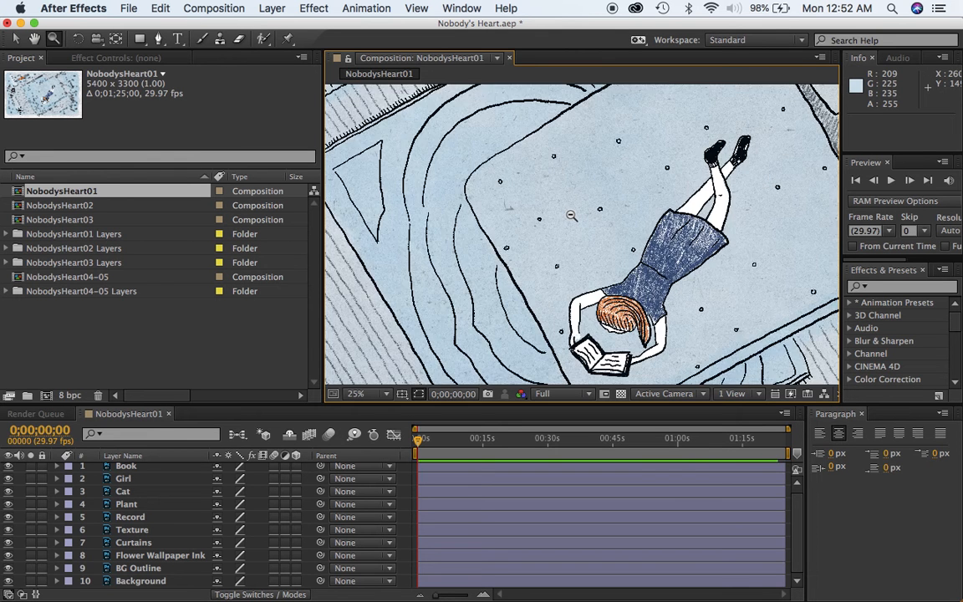
{"action": "left_click", "coordinate": [572, 216], "text": "alt"}
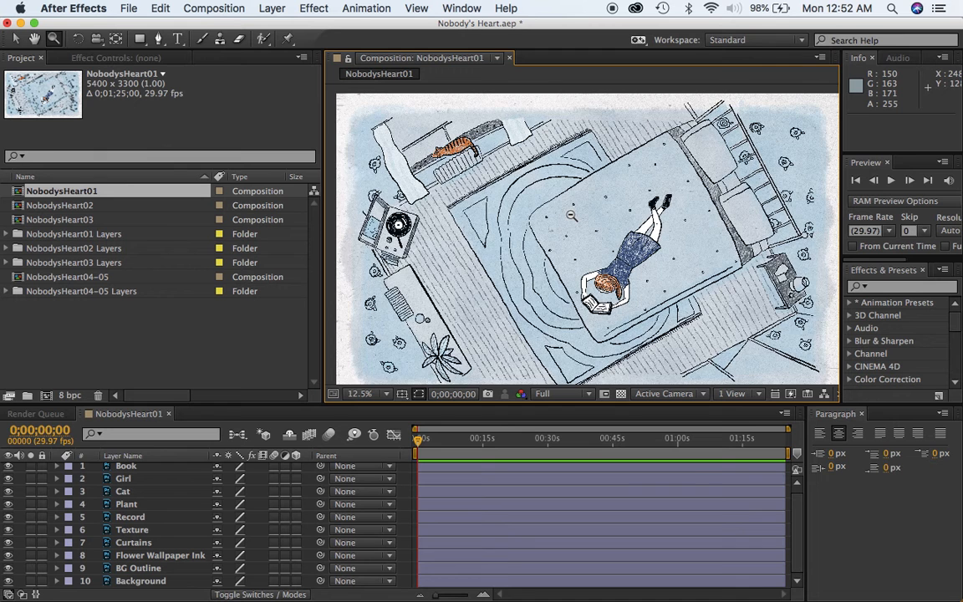
{"action": "left_click", "coordinate": [572, 216], "text": "alt"}
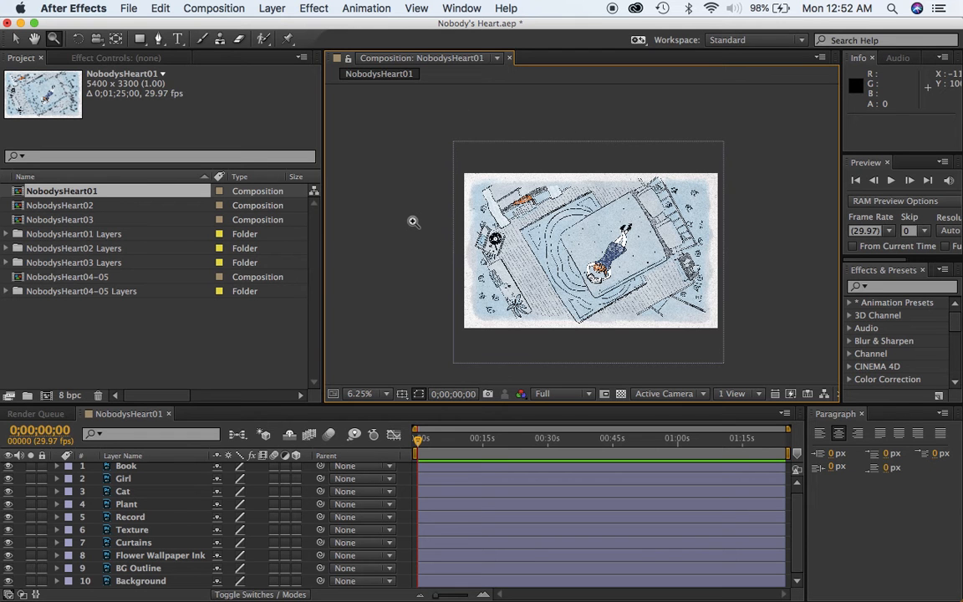
{"action": "left_click", "coordinate": [212, 9]}
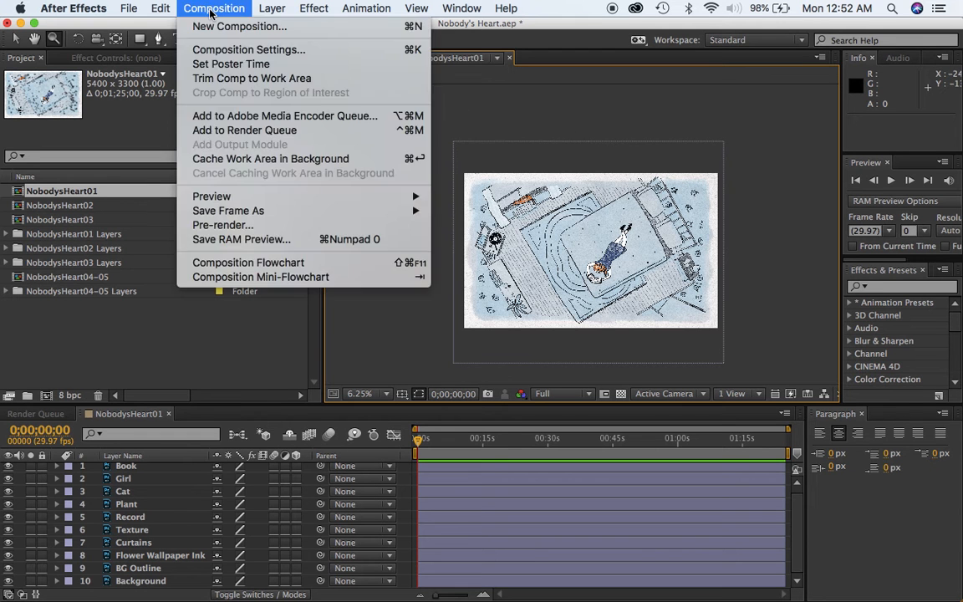
{"action": "left_click", "coordinate": [220, 52]}
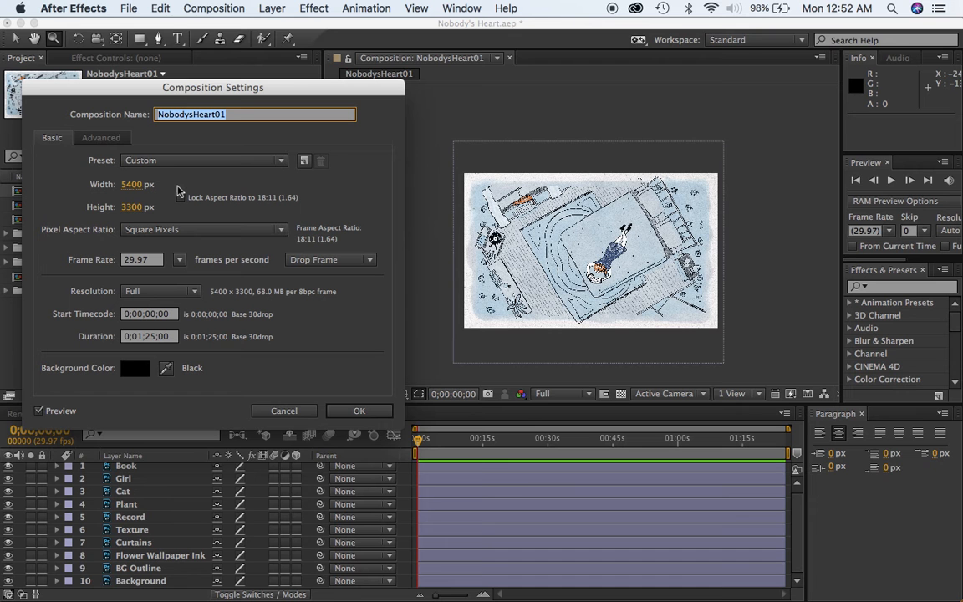
{"action": "left_click", "coordinate": [235, 167]}
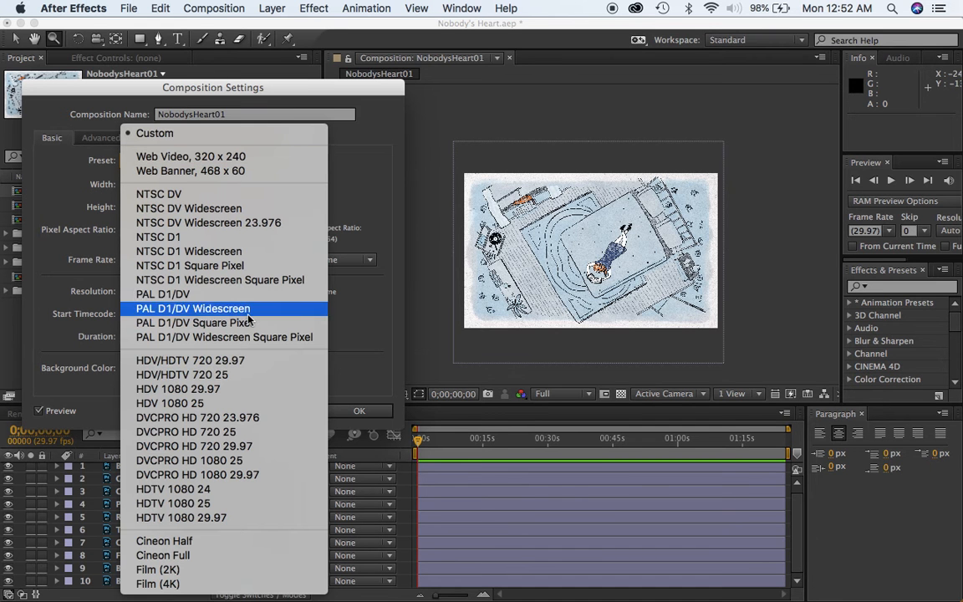
{"action": "left_click", "coordinate": [209, 520]}
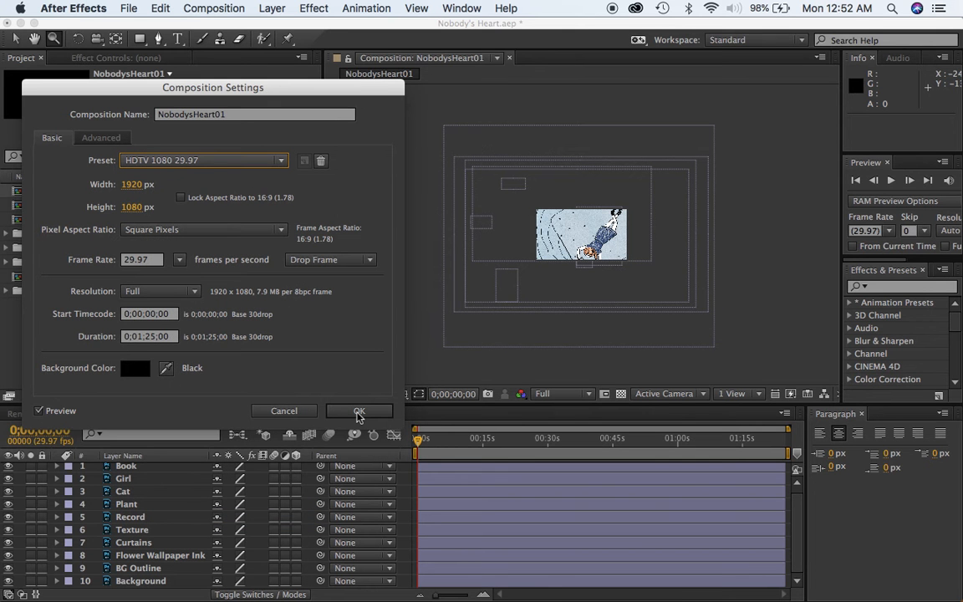
{"action": "left_click", "coordinate": [358, 414]}
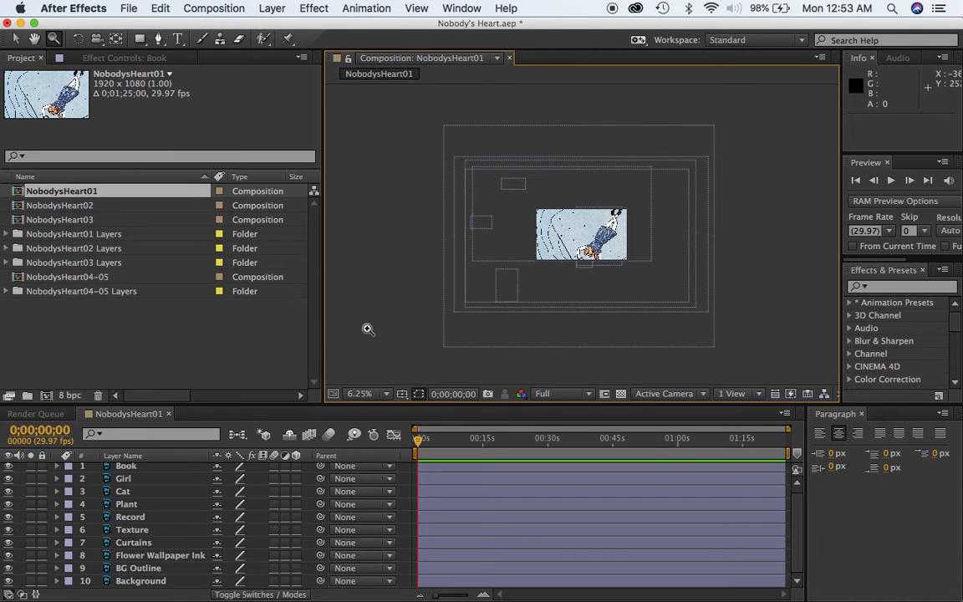
Step: Select the Book, Girl, Cat and Plant layers one at a time to locate each one's bounds in the composition
{"action": "left_click", "coordinate": [170, 468]}
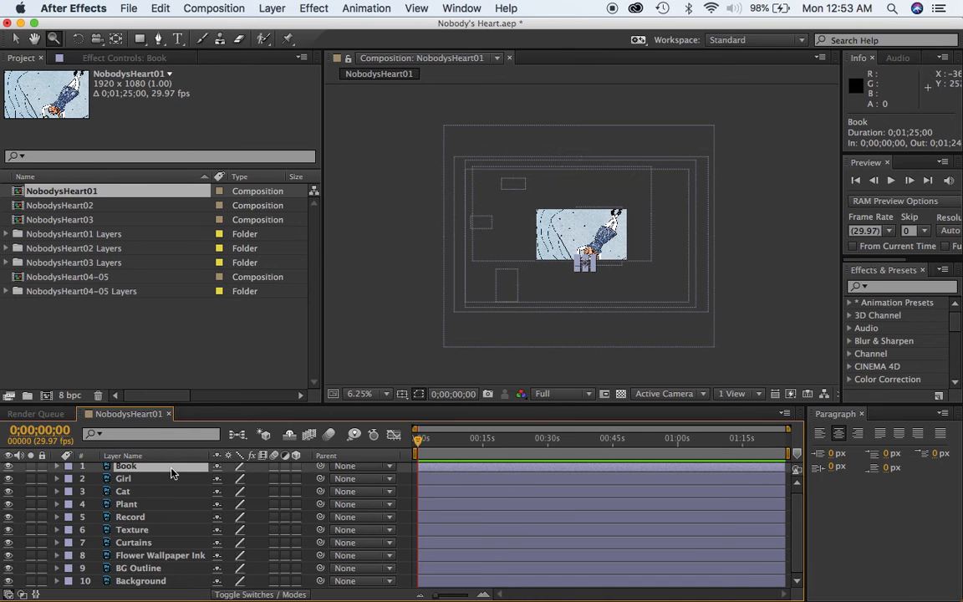
{"action": "left_click", "coordinate": [172, 479]}
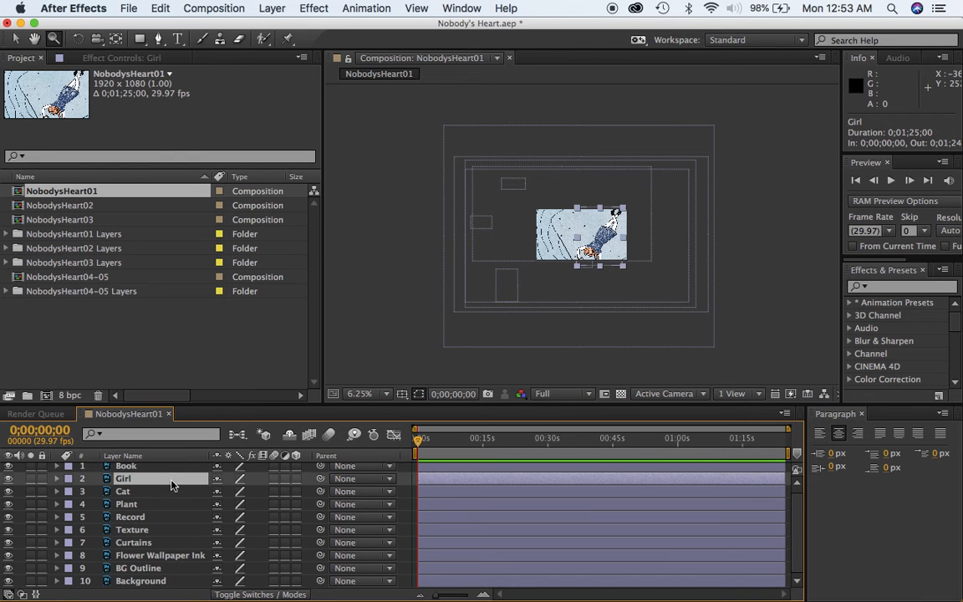
{"action": "left_click", "coordinate": [170, 493]}
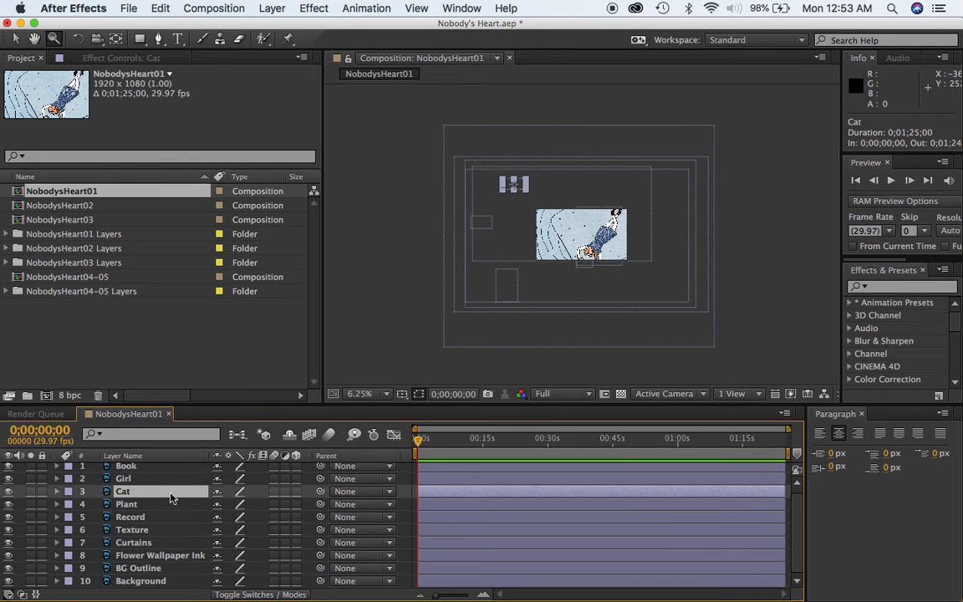
{"action": "left_click", "coordinate": [156, 505]}
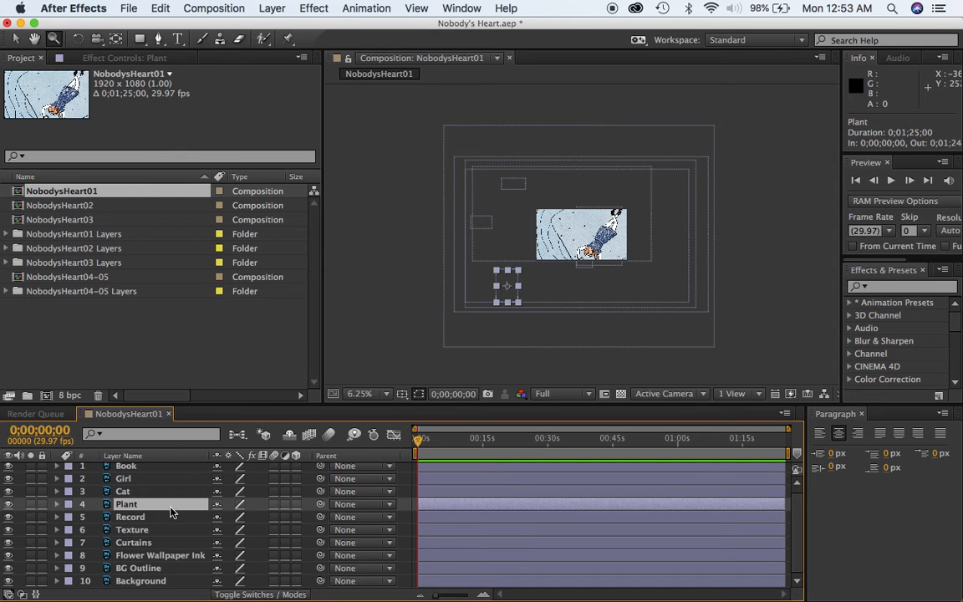
Step: Solo the Book, Girl, Cat, Plant, Record and Texture layers one after another to inspect each alone, turning each solo off again
{"action": "left_click", "coordinate": [148, 467]}
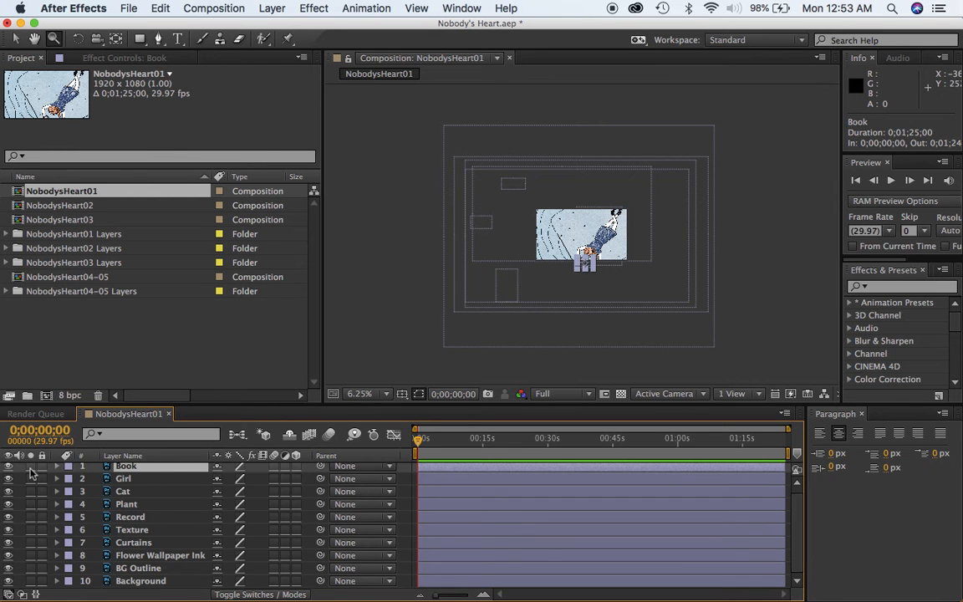
{"action": "left_click", "coordinate": [30, 469]}
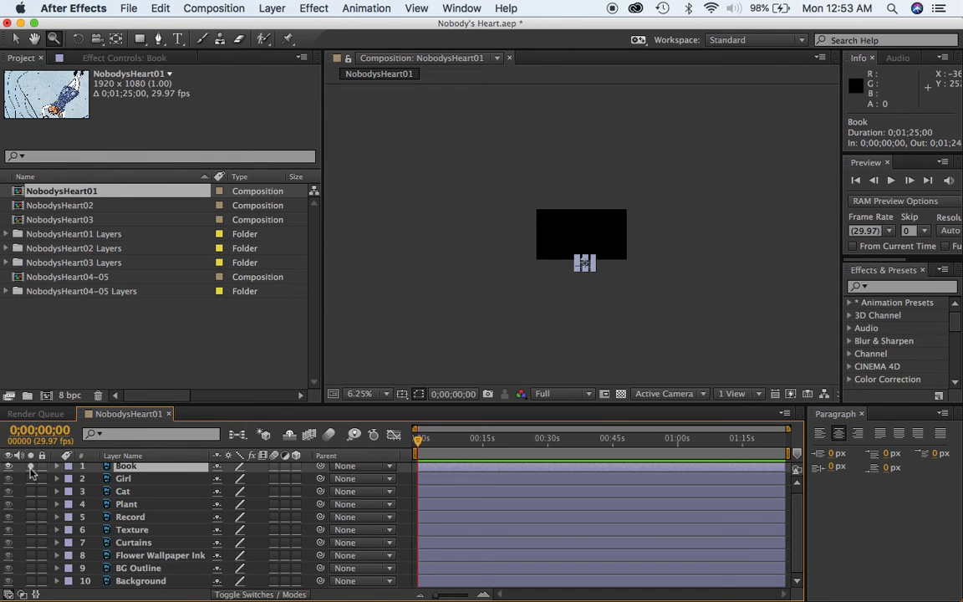
{"action": "left_click", "coordinate": [31, 469]}
{"action": "left_click", "coordinate": [31, 479]}
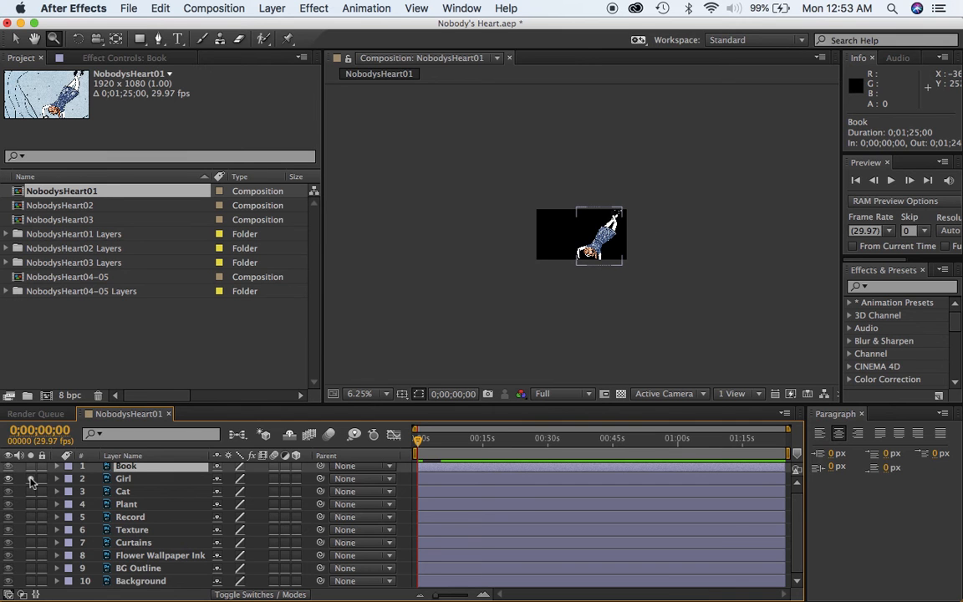
{"action": "left_click", "coordinate": [30, 479]}
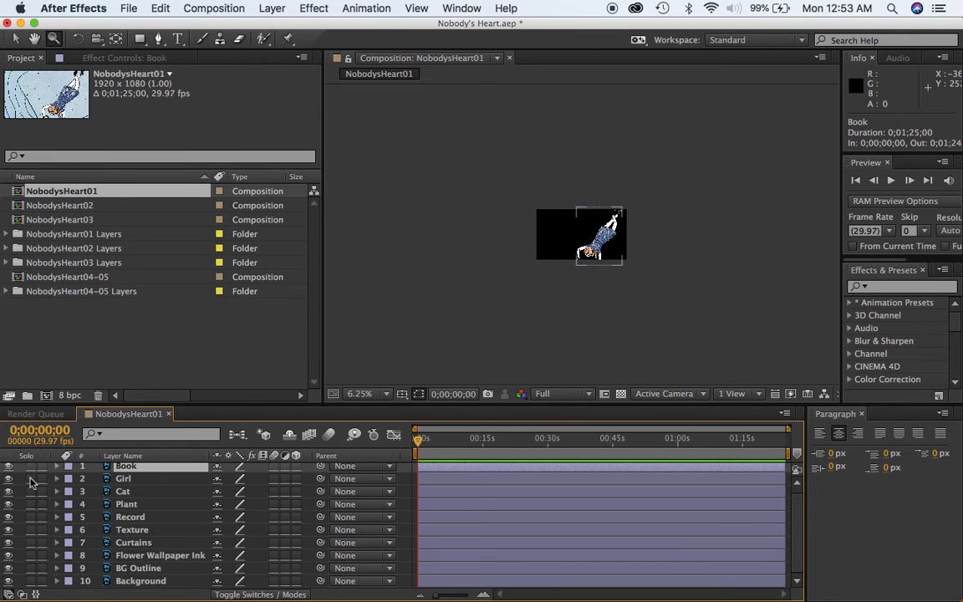
{"action": "left_click", "coordinate": [30, 491]}
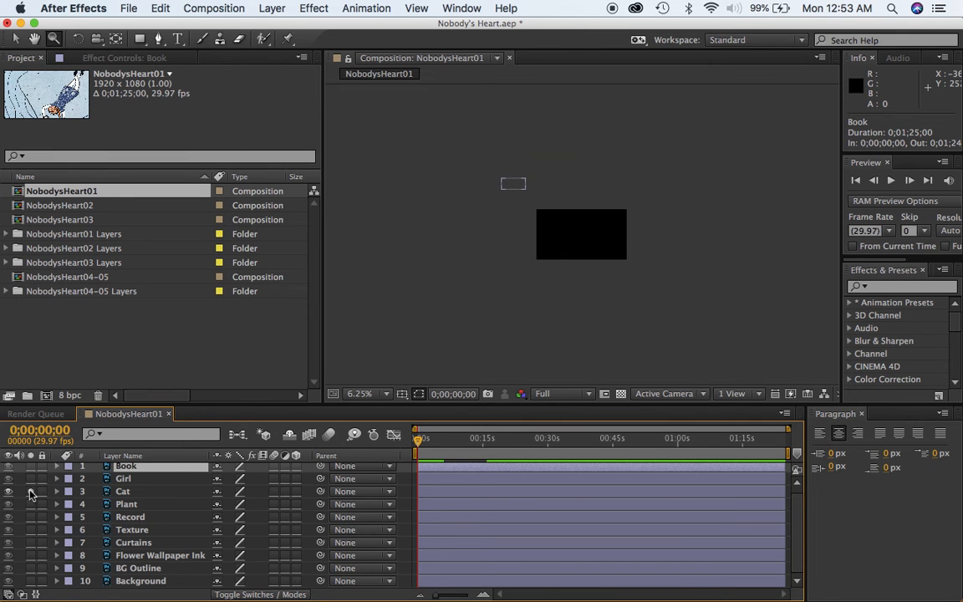
{"action": "left_click", "coordinate": [30, 492]}
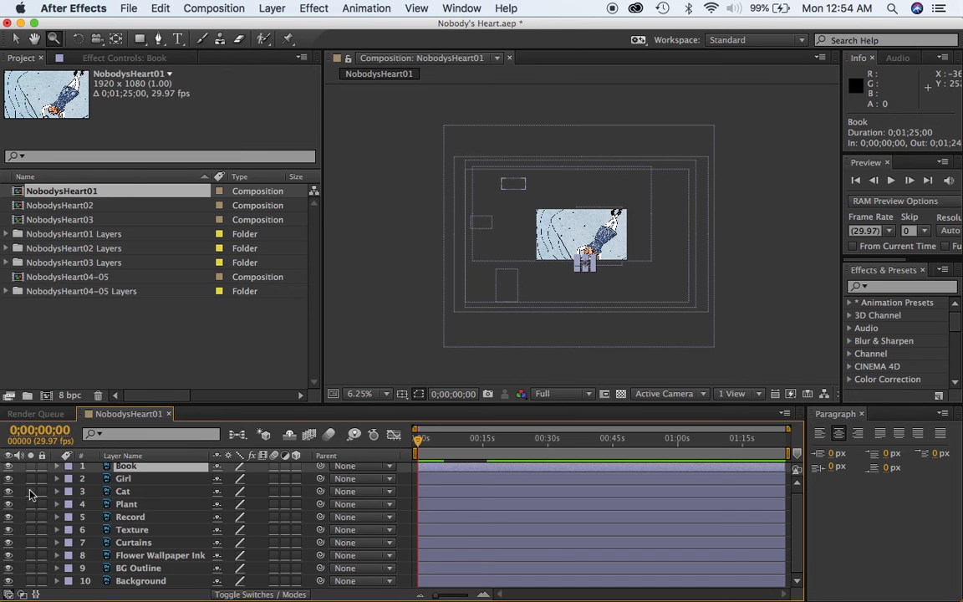
{"action": "left_click", "coordinate": [31, 505]}
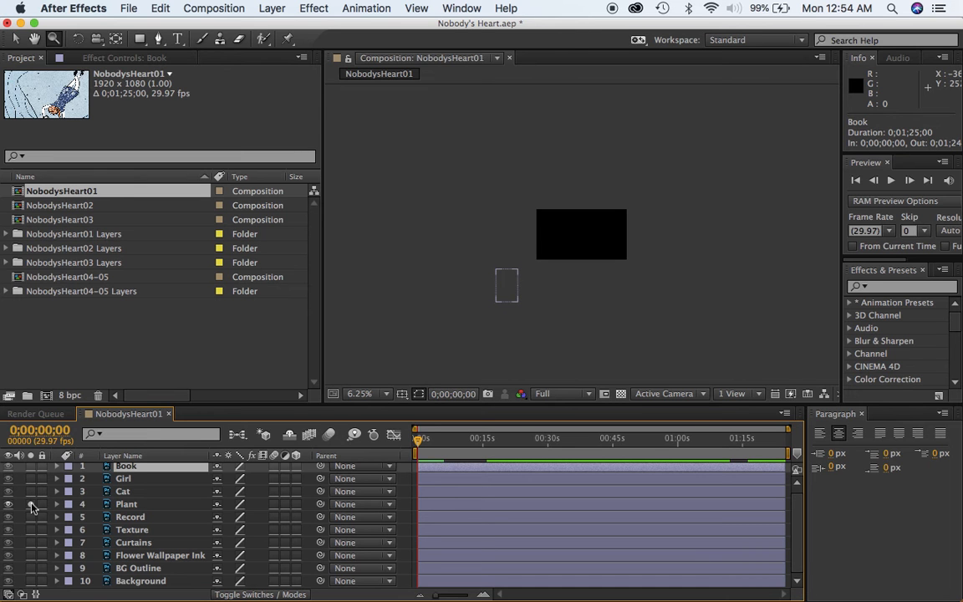
{"action": "left_click", "coordinate": [31, 504]}
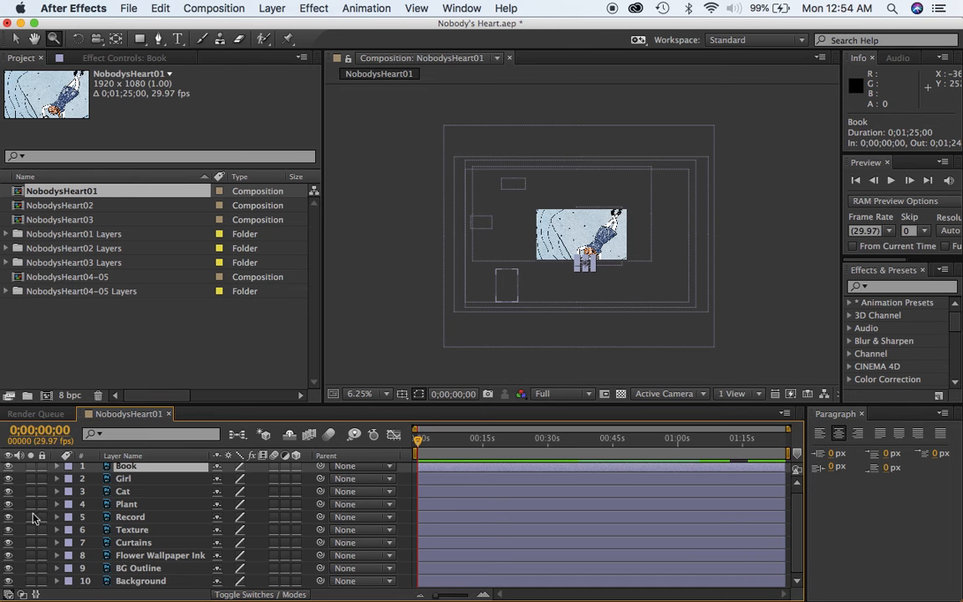
{"action": "left_click", "coordinate": [32, 516]}
{"action": "left_click", "coordinate": [31, 517]}
{"action": "left_click", "coordinate": [31, 530]}
{"action": "left_click", "coordinate": [31, 531]}
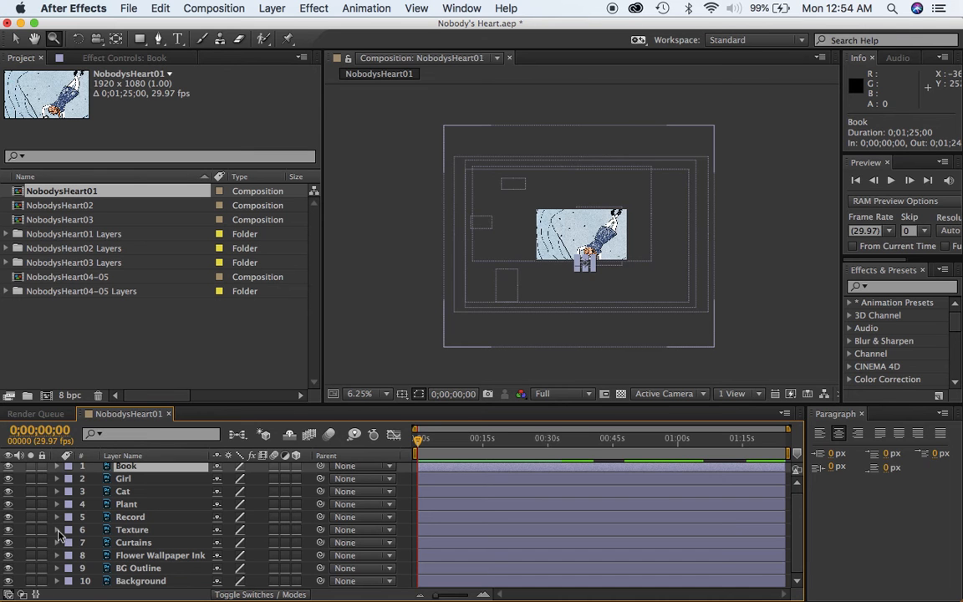
Step: Check the layers' blending modes and track mattes in the timeline, returning to the layer switches
{"action": "left_click", "coordinate": [125, 582]}
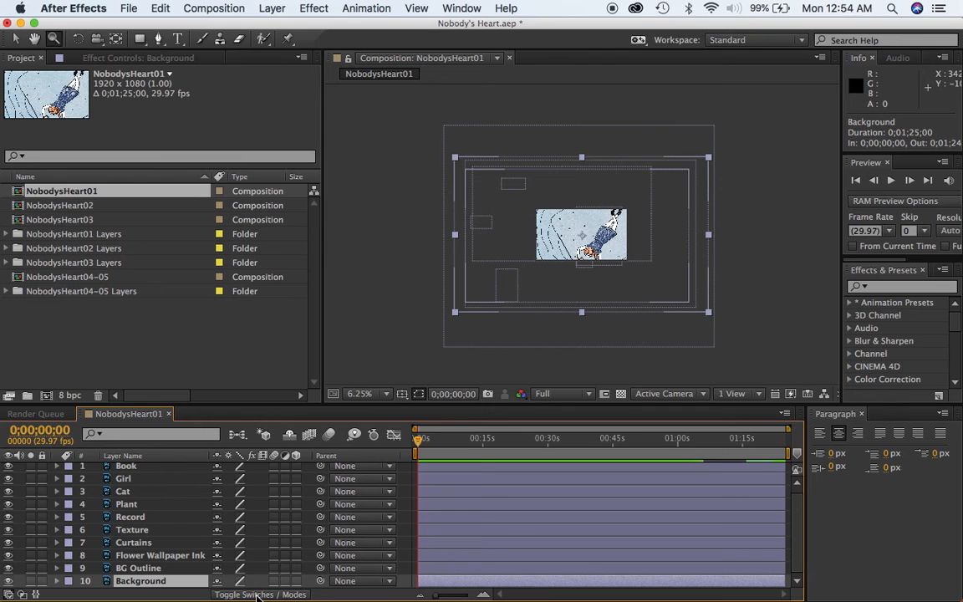
{"action": "left_click", "coordinate": [257, 595]}
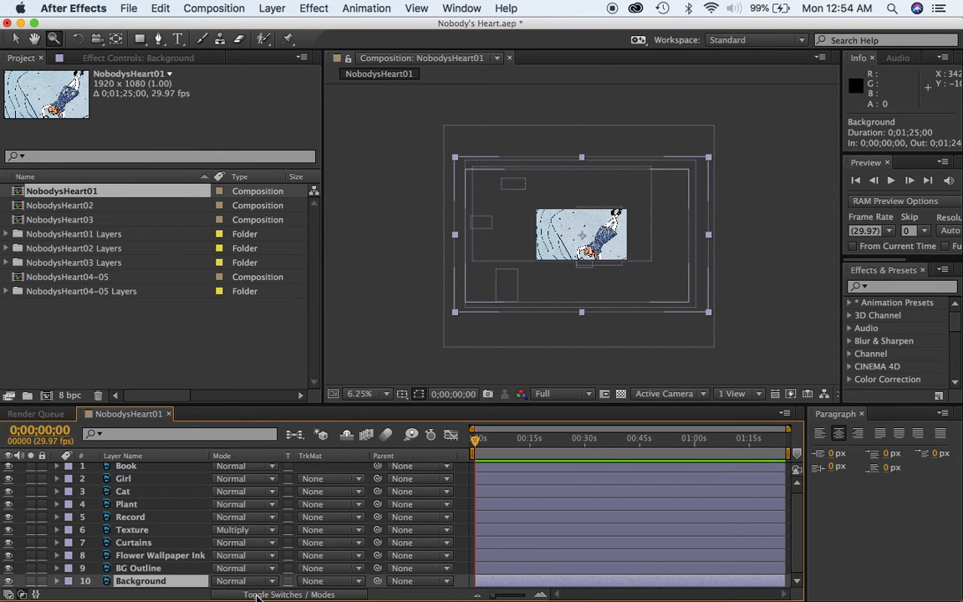
{"action": "left_click", "coordinate": [257, 596]}
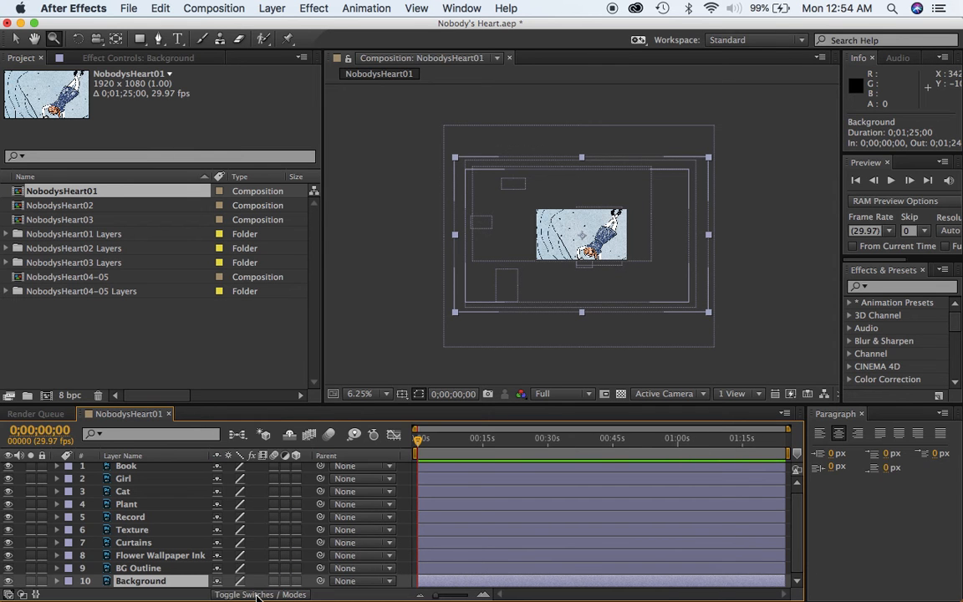
Step: Parent all the layers from Book through BG Outline to the Background layer
{"action": "left_click", "coordinate": [151, 471]}
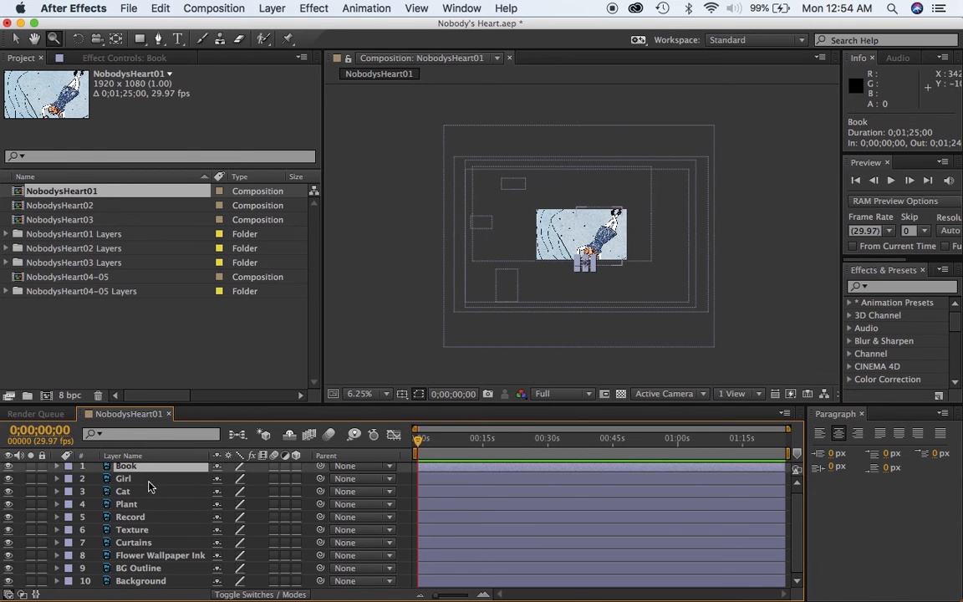
{"action": "left_click", "coordinate": [149, 574], "text": "shift"}
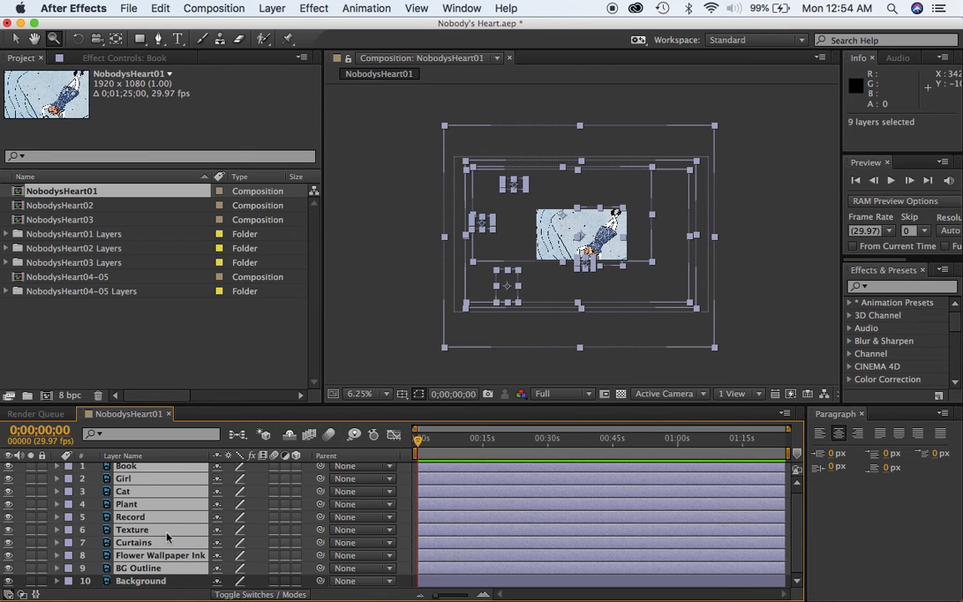
{"action": "left_click", "coordinate": [164, 580]}
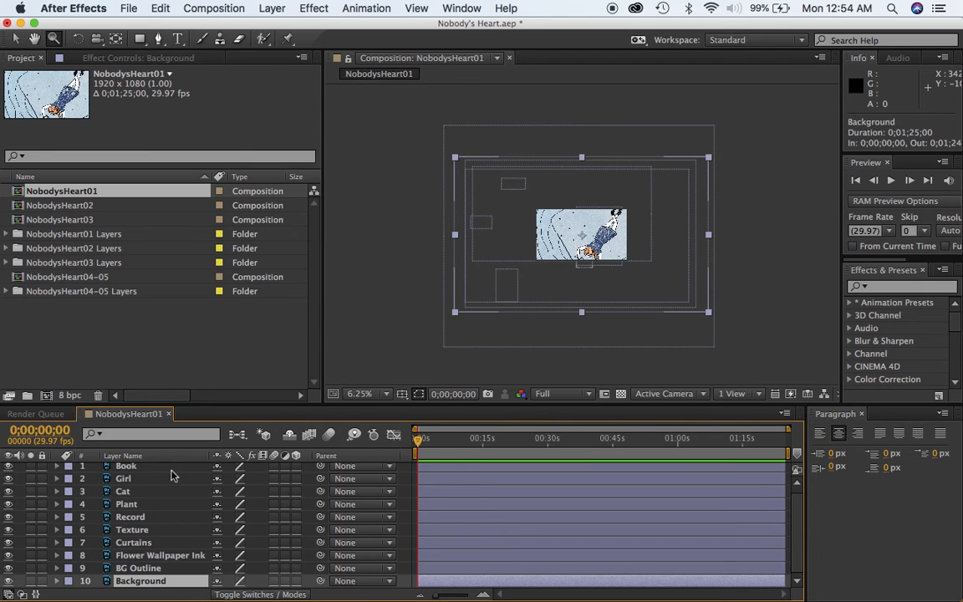
{"action": "left_click", "coordinate": [151, 466]}
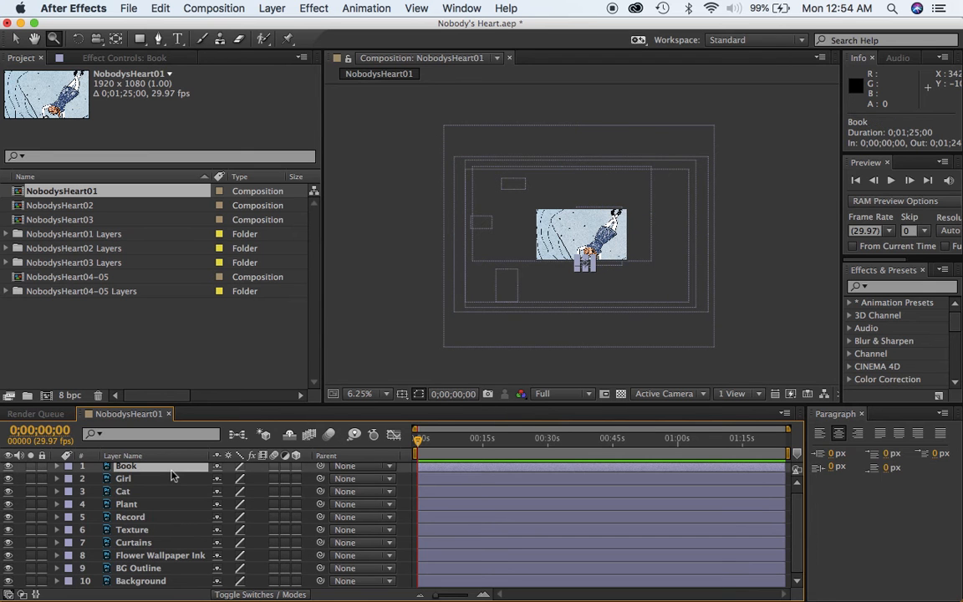
{"action": "left_click", "coordinate": [177, 572], "text": "shift"}
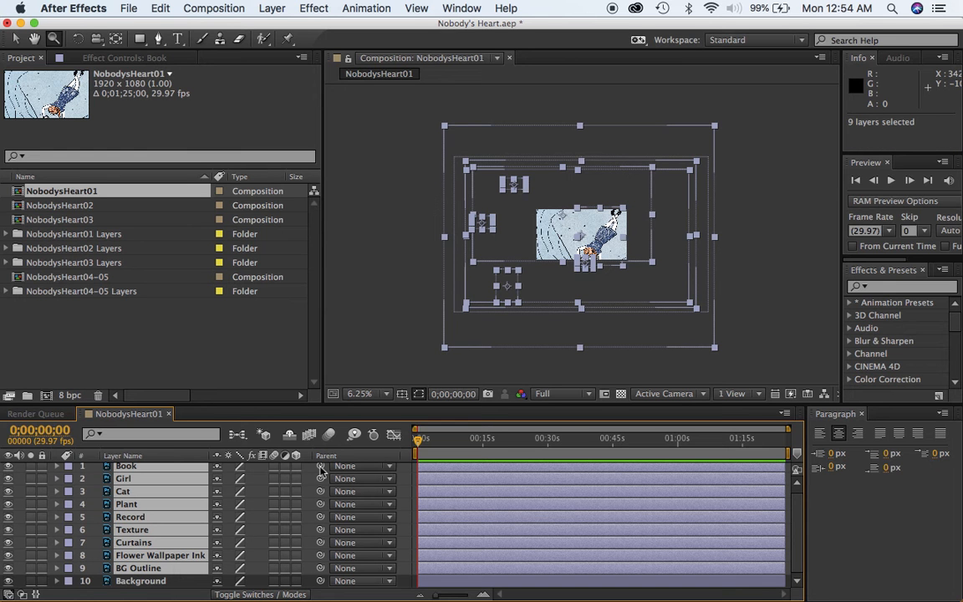
{"action": "mouse_move", "coordinate": [320, 469]}
{"action": "left_mouse_down"}
{"action": "mouse_move", "coordinate": [250, 556]}
{"action": "mouse_move", "coordinate": [201, 564]}
{"action": "mouse_move", "coordinate": [188, 588]}
{"action": "left_mouse_up"}
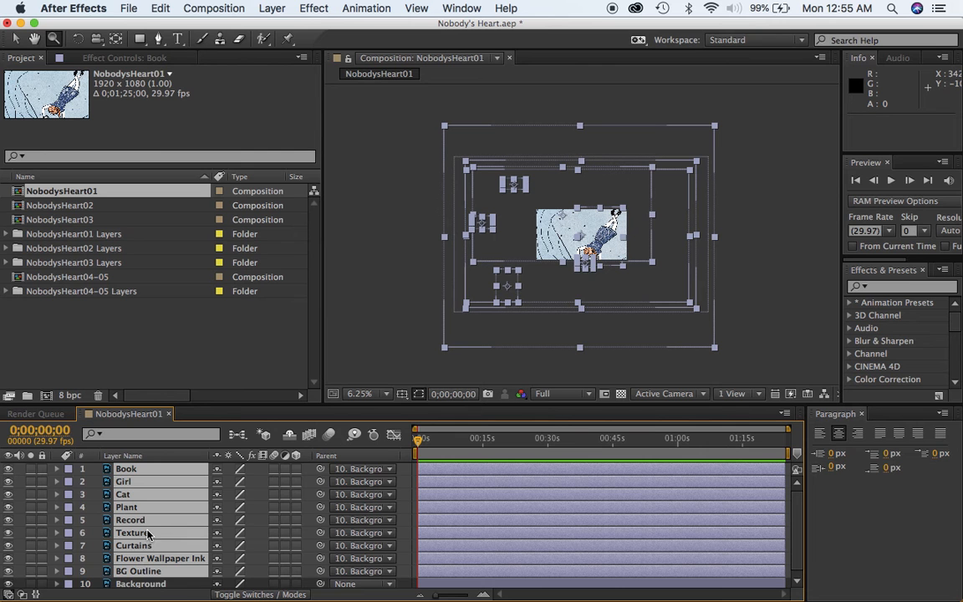
Step: Scale the Background layer down to 37% so the whole parented artwork fits the composition frame
{"action": "left_click", "coordinate": [166, 586]}
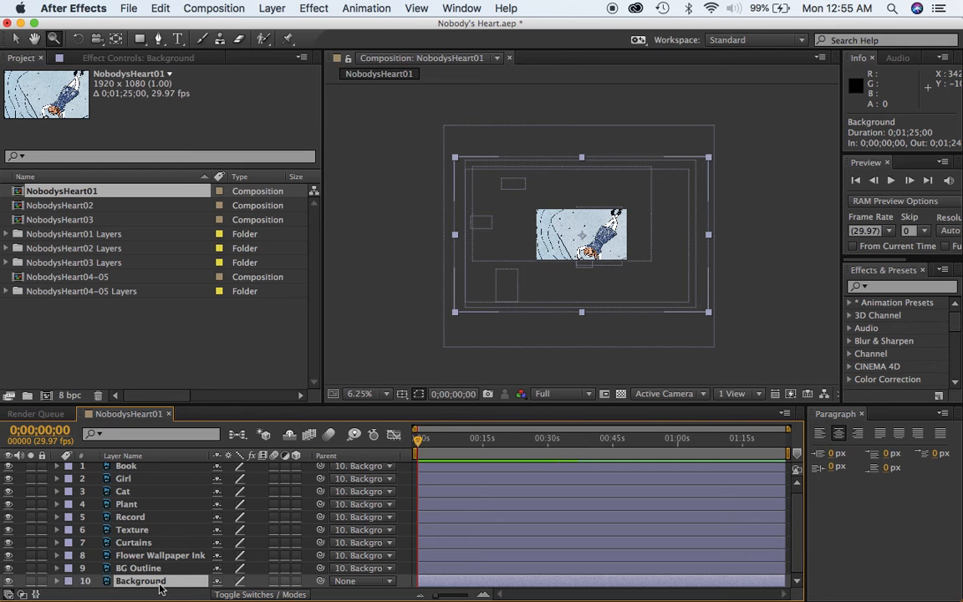
{"action": "key", "text": "s"}
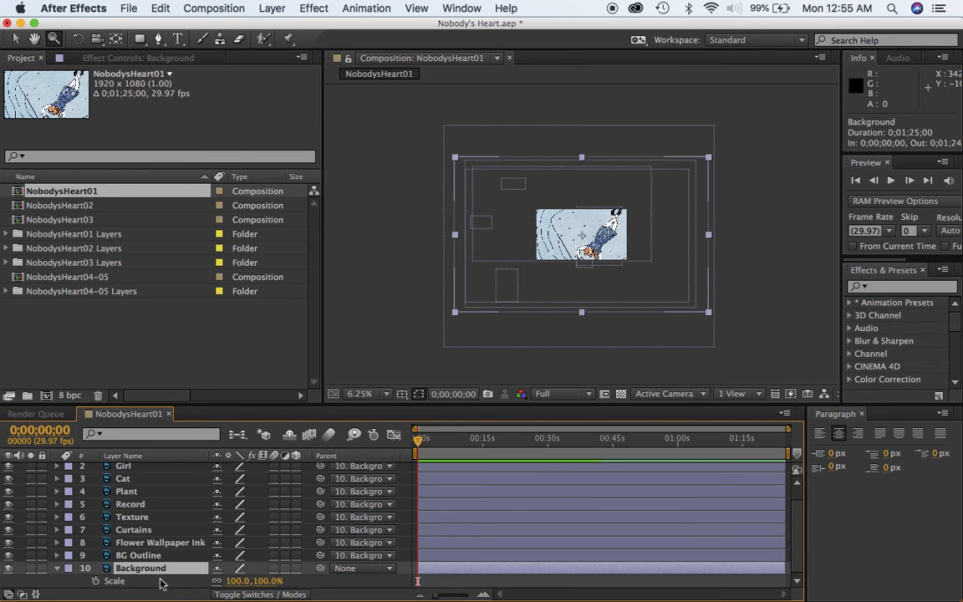
{"action": "left_click_drag", "start_coordinate": [242, 580], "coordinate": [195, 582]}
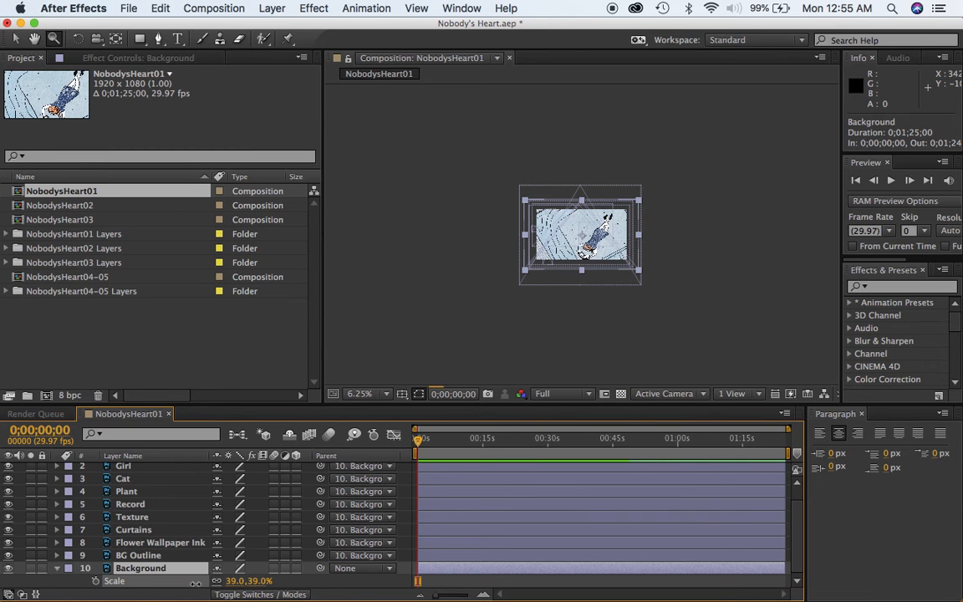
{"action": "left_click_drag", "start_coordinate": [195, 583], "coordinate": [191, 583]}
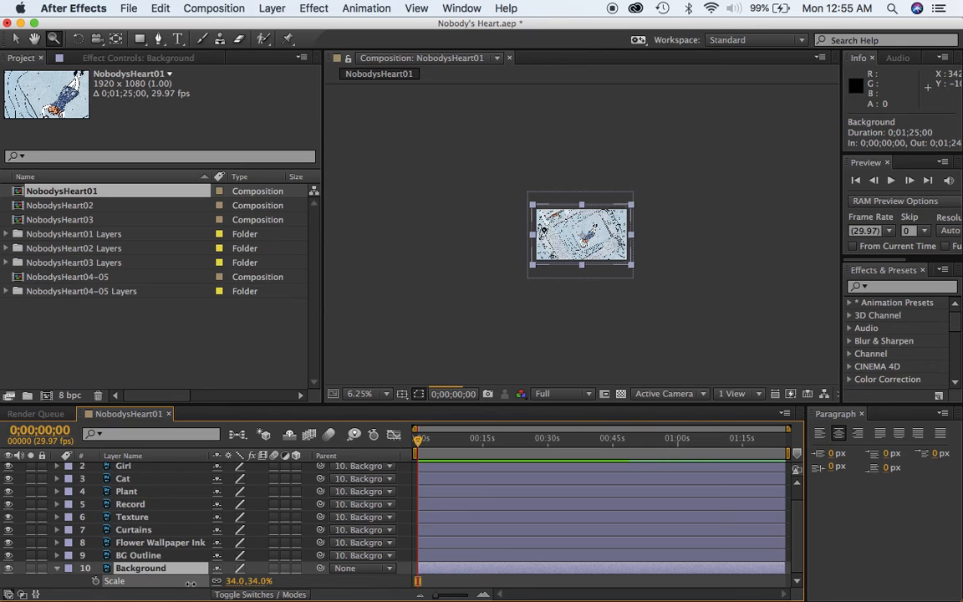
{"action": "left_click_drag", "start_coordinate": [191, 583], "coordinate": [191, 584]}
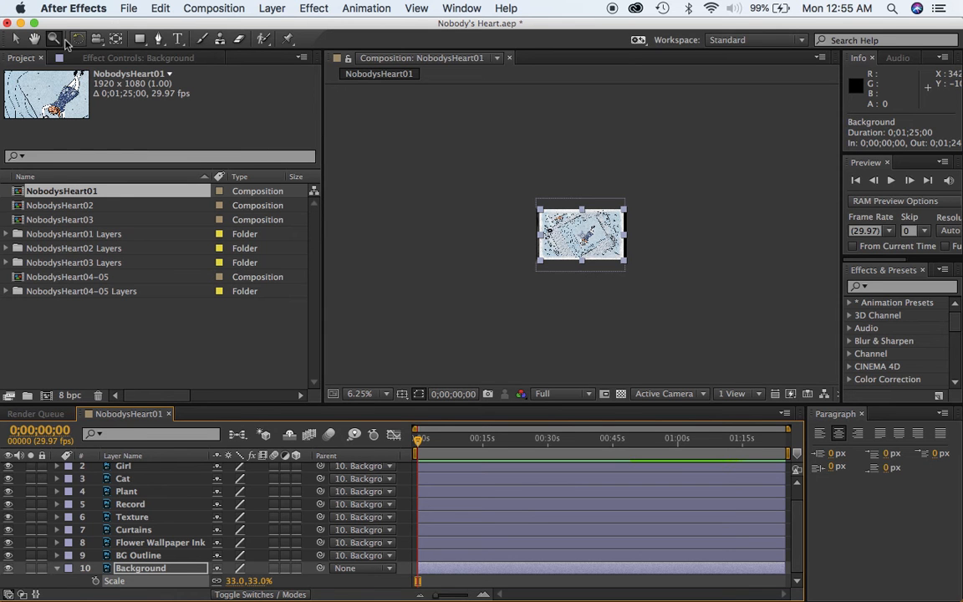
{"action": "left_click", "coordinate": [585, 239]}
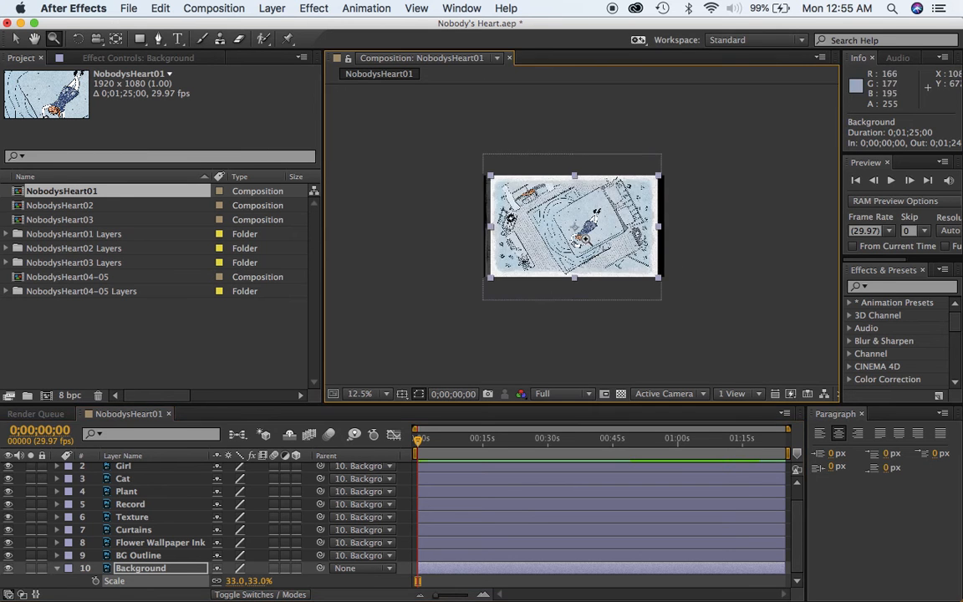
{"action": "left_click", "coordinate": [585, 238]}
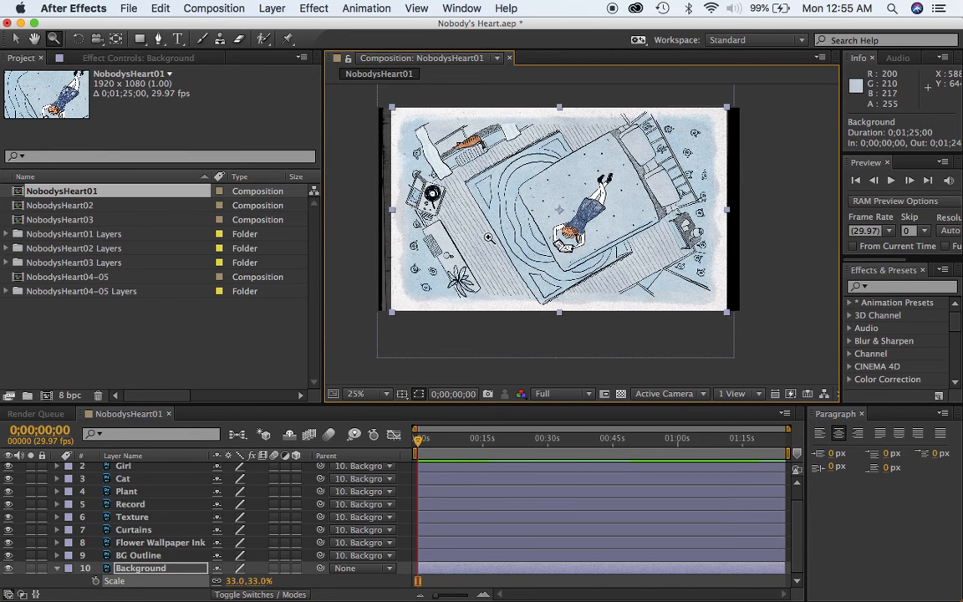
{"action": "left_click", "coordinate": [233, 581]}
{"action": "left_click_drag", "start_coordinate": [233, 581], "coordinate": [240, 589]}
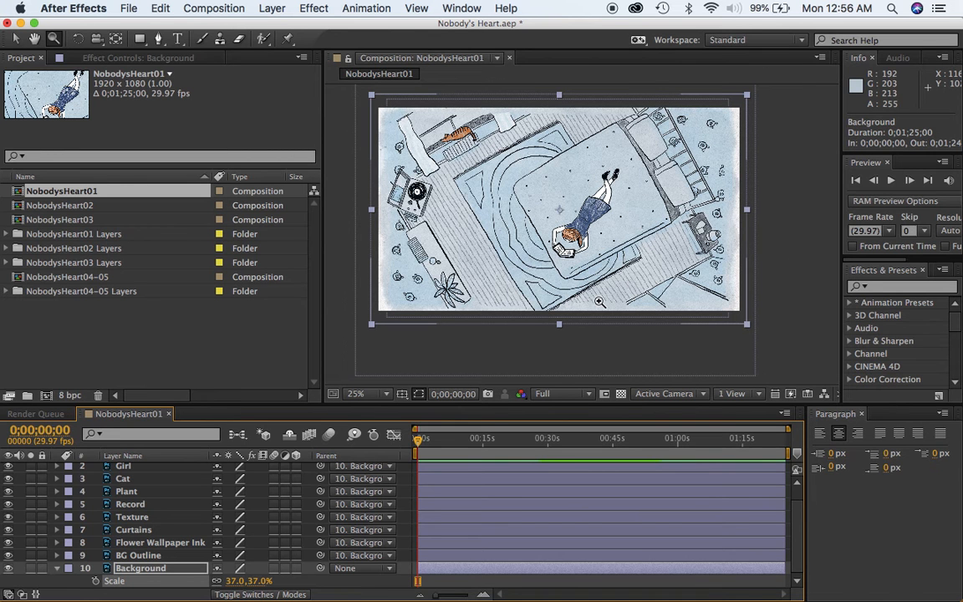
Step: Solo the Girl, Cat and Plant layers one after another to inspect each alone, turning each solo off again
{"action": "left_click", "coordinate": [16, 40]}
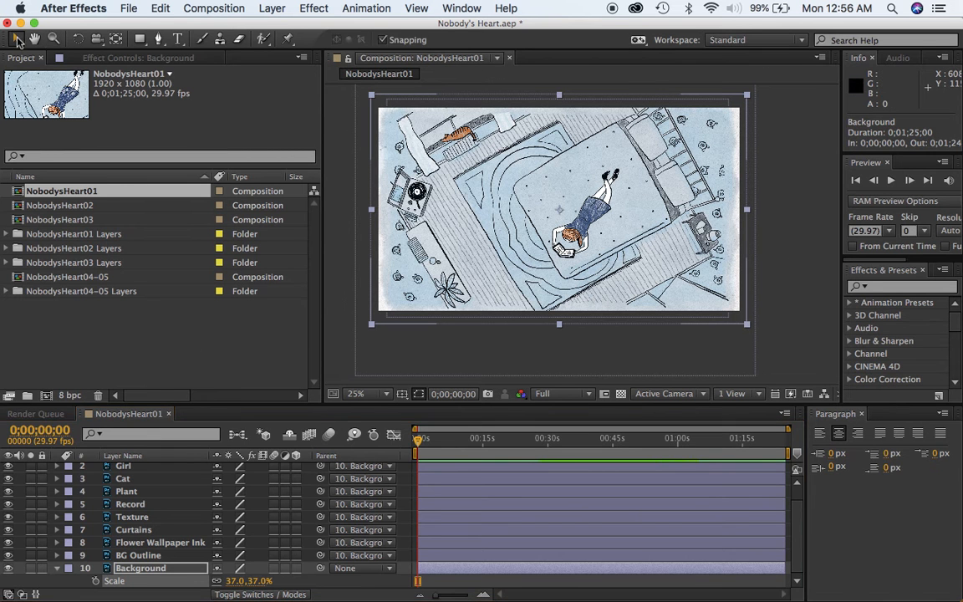
{"action": "left_click", "coordinate": [31, 468]}
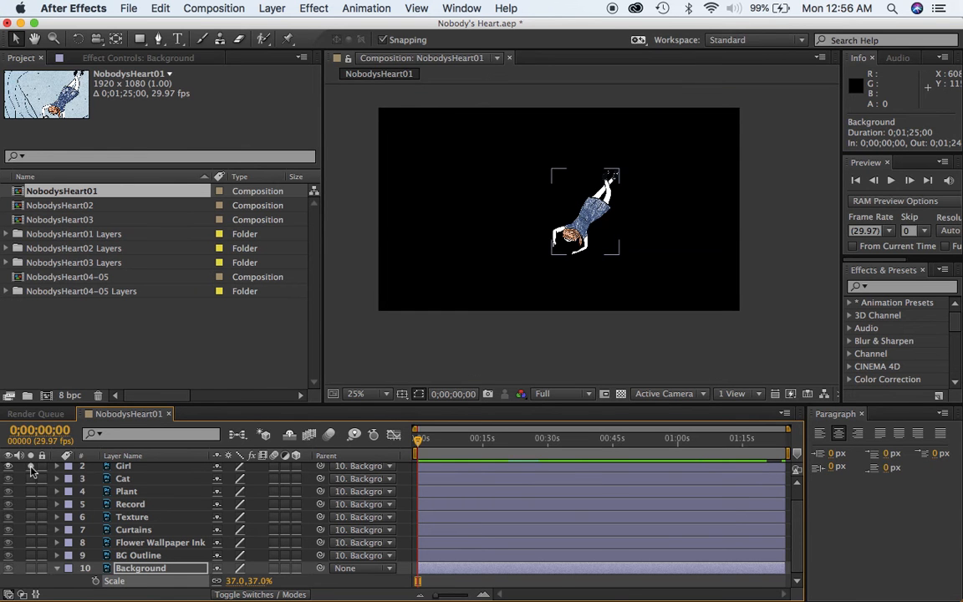
{"action": "left_click", "coordinate": [31, 468]}
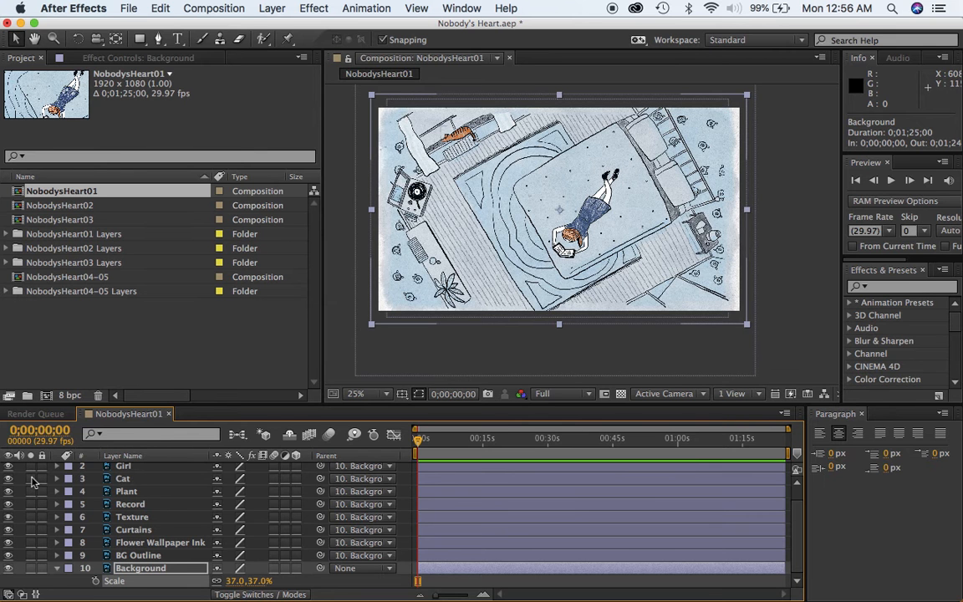
{"action": "left_click", "coordinate": [31, 479]}
{"action": "left_click", "coordinate": [31, 478]}
{"action": "left_click", "coordinate": [31, 492]}
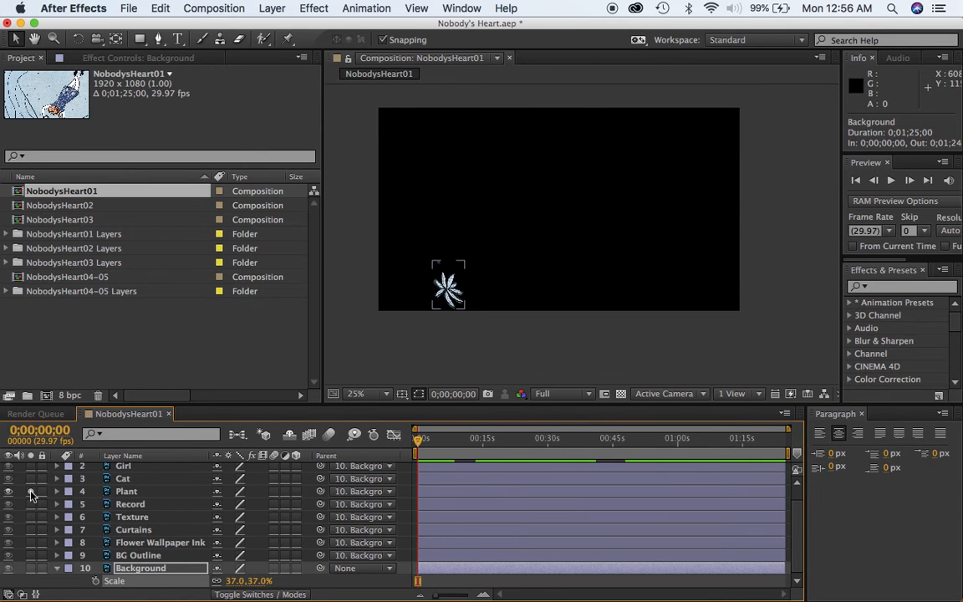
{"action": "left_click", "coordinate": [31, 492]}
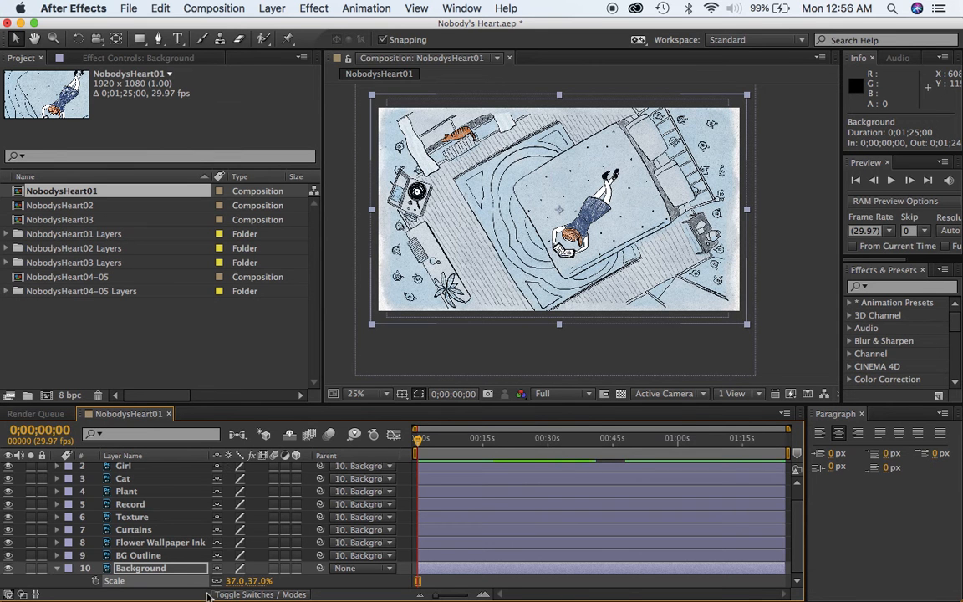
Step: Enlarge the timeline to show all ten layers and solo the Curtains layer to inspect it, turning the solo off again
{"action": "scroll", "coordinate": [182, 523], "scroll_direction": "up", "scroll_amount": 1}
{"action": "scroll", "coordinate": [182, 523], "scroll_direction": "up", "scroll_amount": 1}
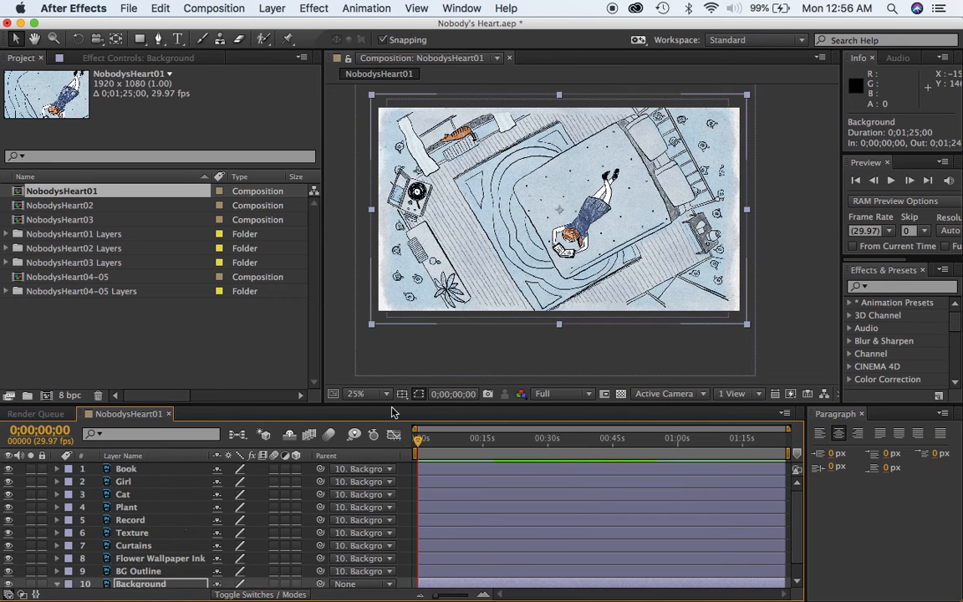
{"action": "left_click_drag", "start_coordinate": [394, 411], "coordinate": [397, 382]}
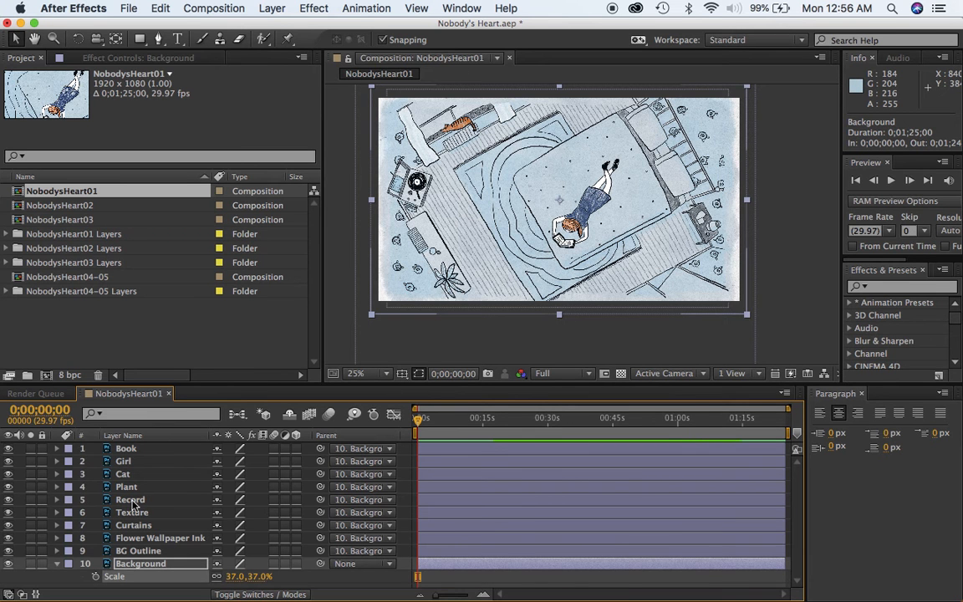
{"action": "left_click", "coordinate": [133, 525]}
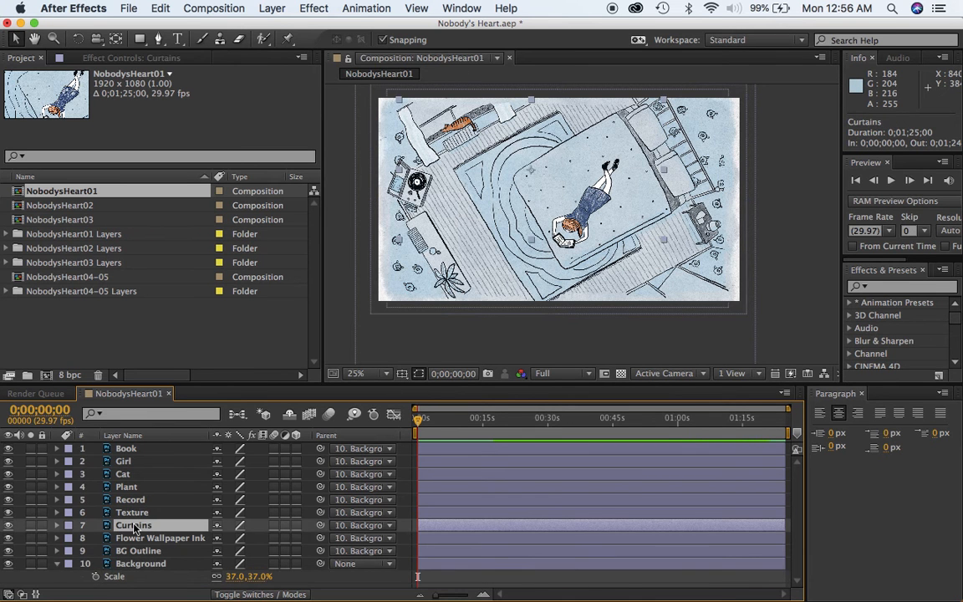
{"action": "left_click", "coordinate": [30, 526]}
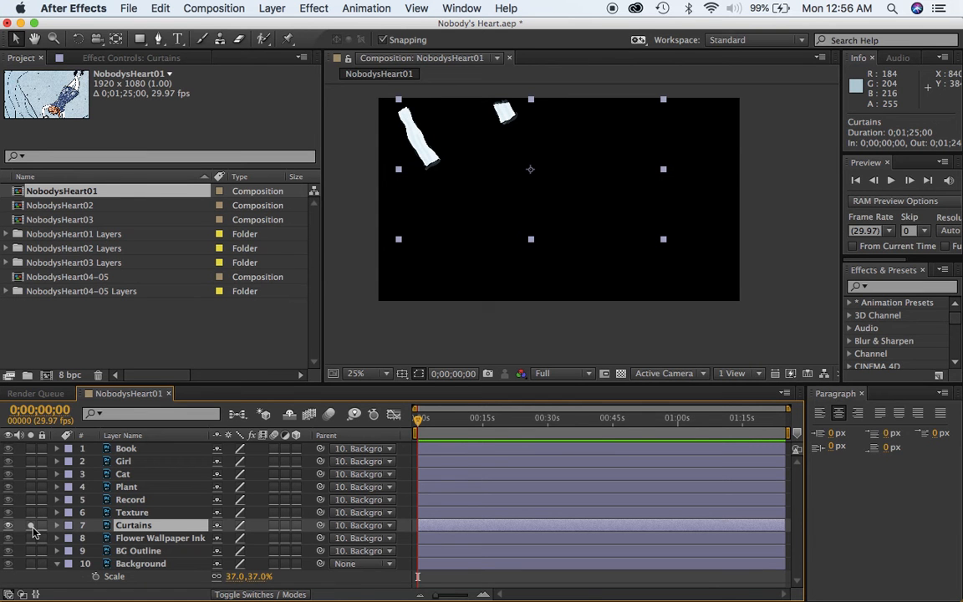
{"action": "left_click", "coordinate": [30, 525]}
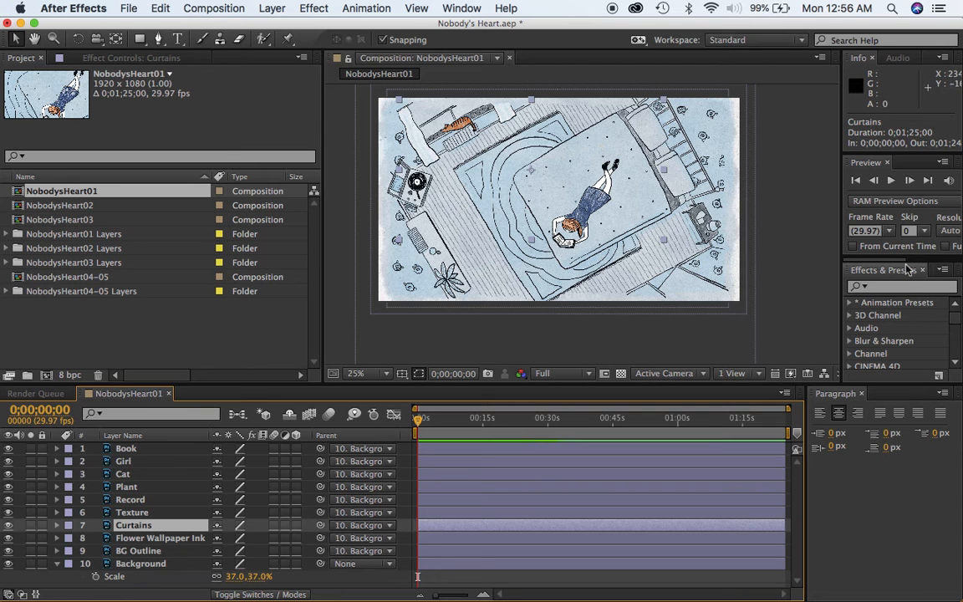
Step: Apply the Turbulent Displace effect to the Curtains layer and set its Evolution to 56°
{"action": "left_click", "coordinate": [899, 288]}
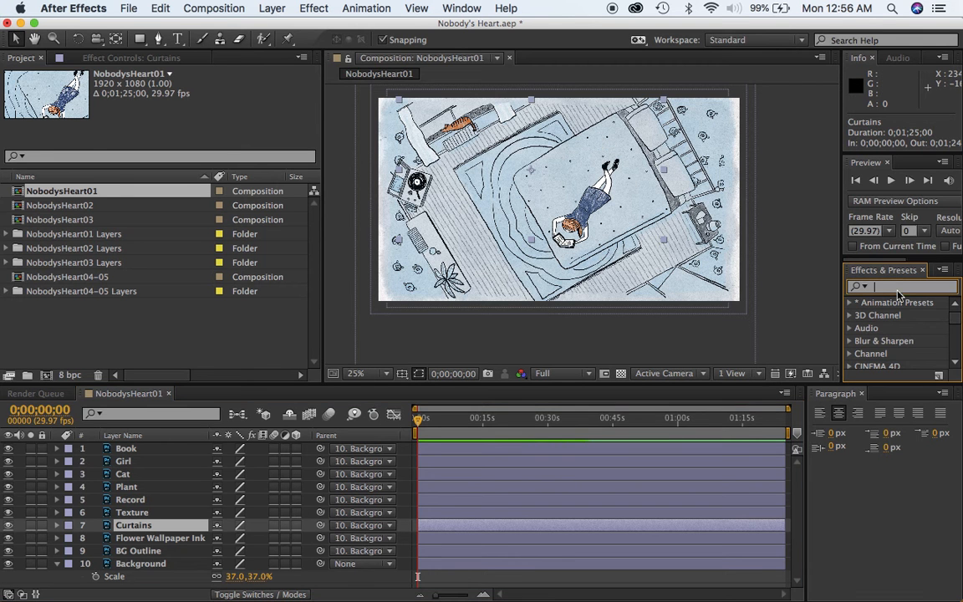
{"action": "type", "text": "turb"}
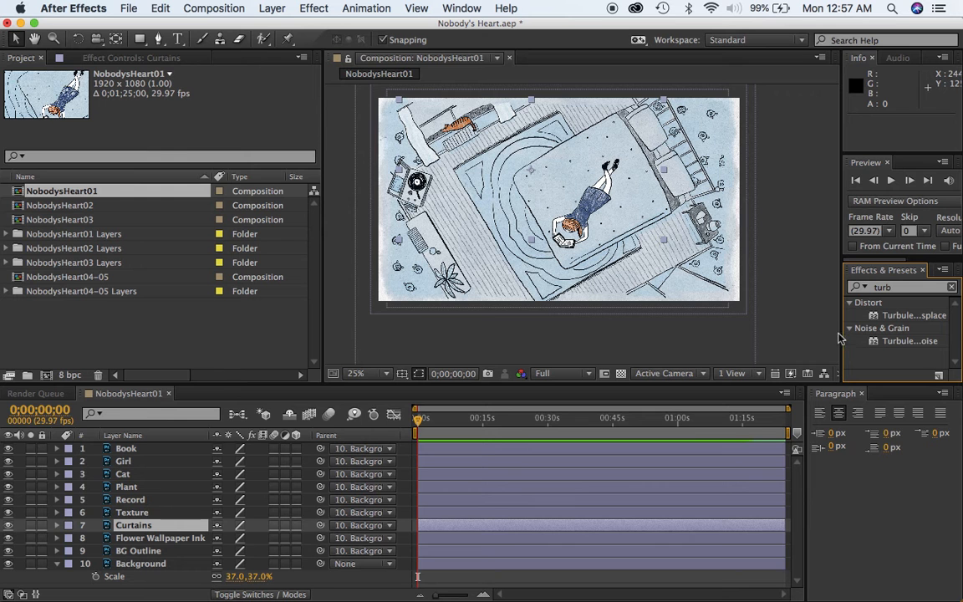
{"action": "left_click_drag", "start_coordinate": [811, 320], "coordinate": [783, 320]}
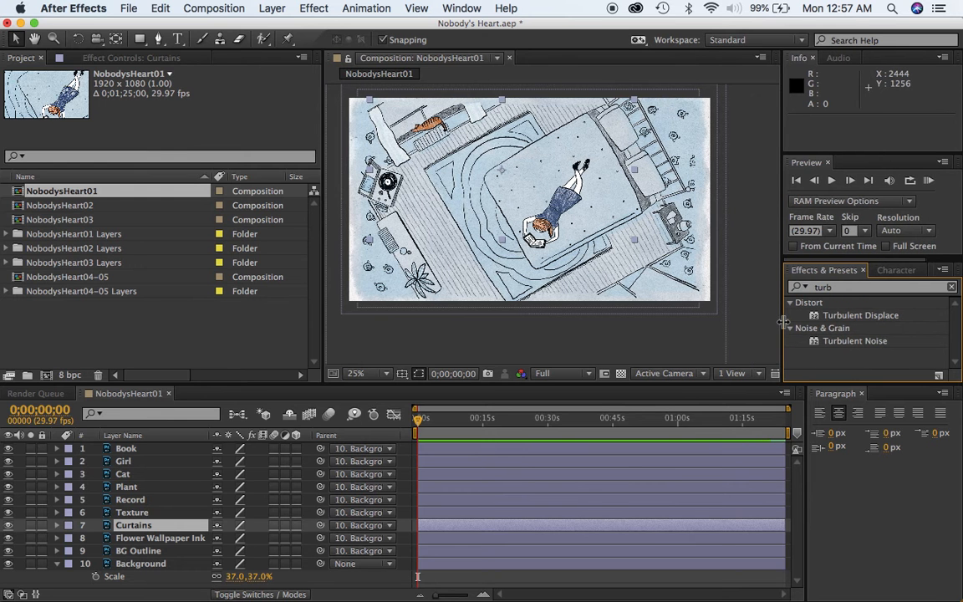
{"action": "left_click", "coordinate": [847, 318]}
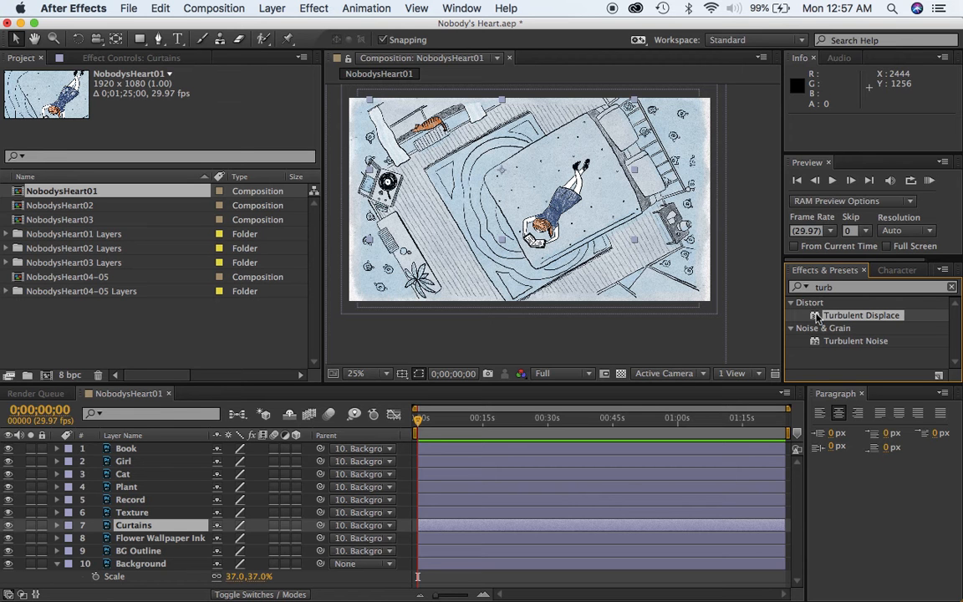
{"action": "left_click_drag", "start_coordinate": [817, 317], "coordinate": [174, 529]}
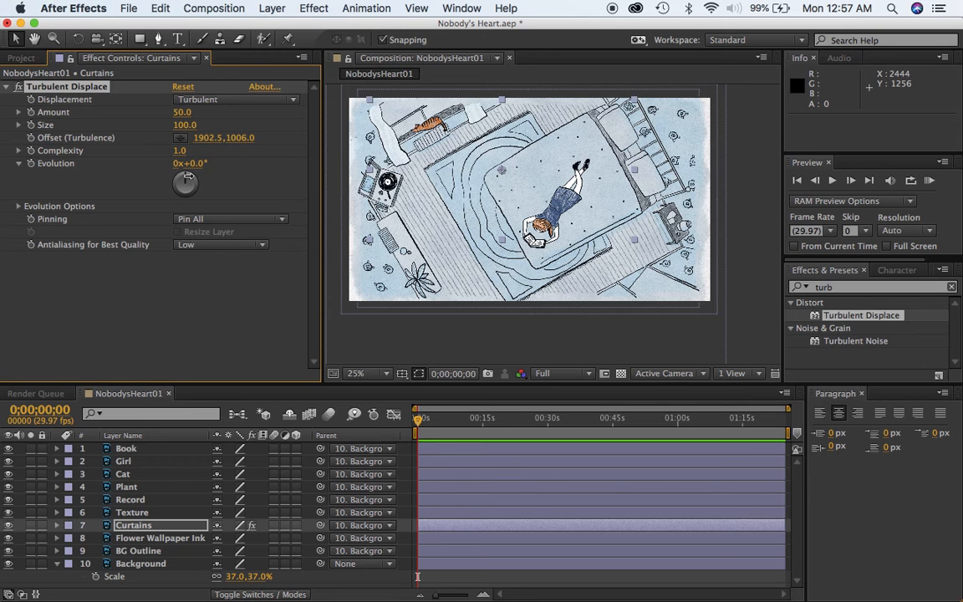
{"action": "mouse_move", "coordinate": [191, 181]}
{"action": "left_mouse_down"}
{"action": "mouse_move", "coordinate": [191, 199]}
{"action": "mouse_move", "coordinate": [173, 193]}
{"action": "mouse_move", "coordinate": [177, 181]}
{"action": "mouse_move", "coordinate": [178, 191]}
{"action": "mouse_move", "coordinate": [164, 176]}
{"action": "mouse_move", "coordinate": [187, 194]}
{"action": "mouse_move", "coordinate": [172, 176]}
{"action": "mouse_move", "coordinate": [195, 192]}
{"action": "mouse_move", "coordinate": [194, 179]}
{"action": "left_mouse_up"}
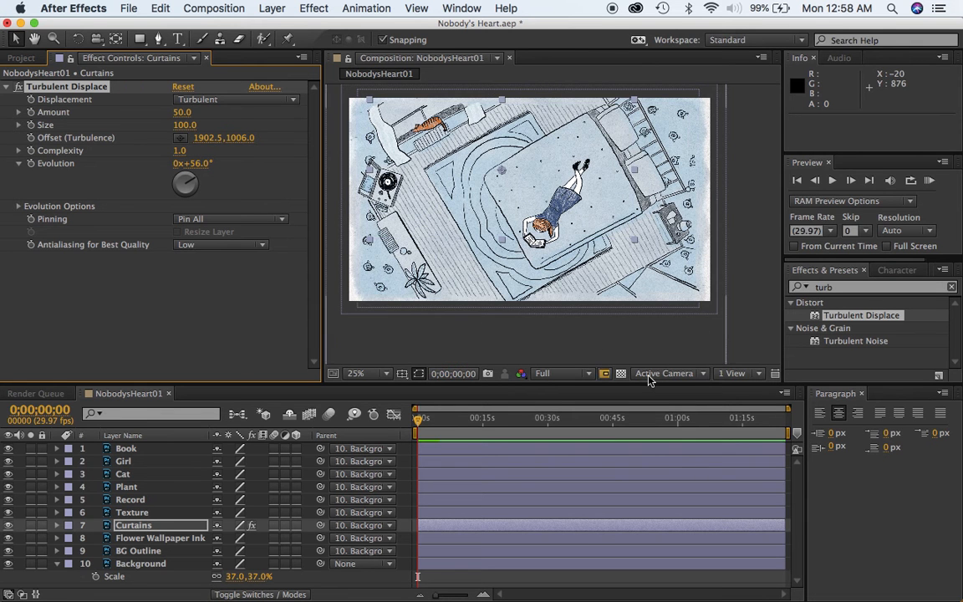
{"action": "left_click", "coordinate": [703, 374]}
{"action": "left_click", "coordinate": [703, 376]}
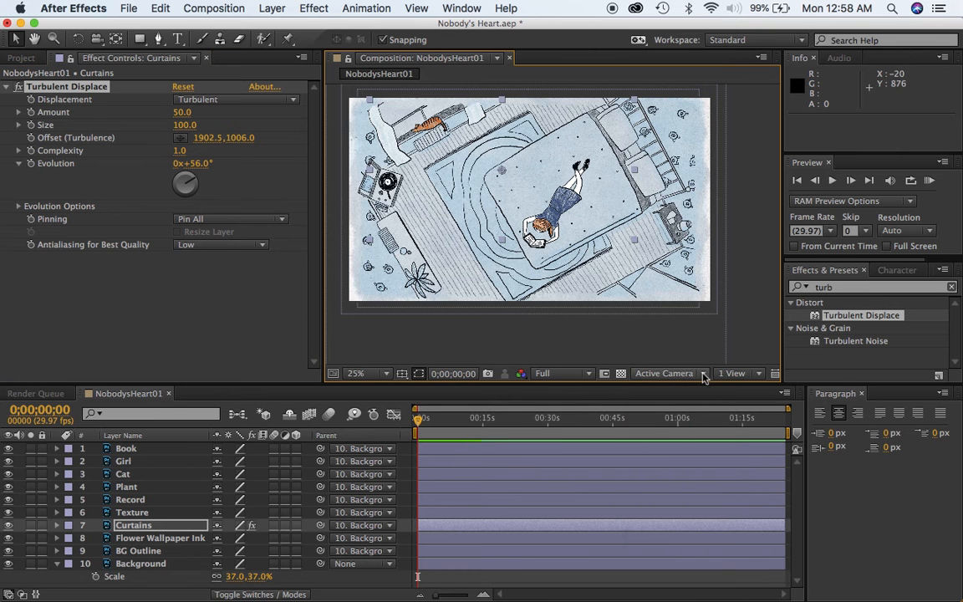
{"action": "left_click", "coordinate": [704, 373]}
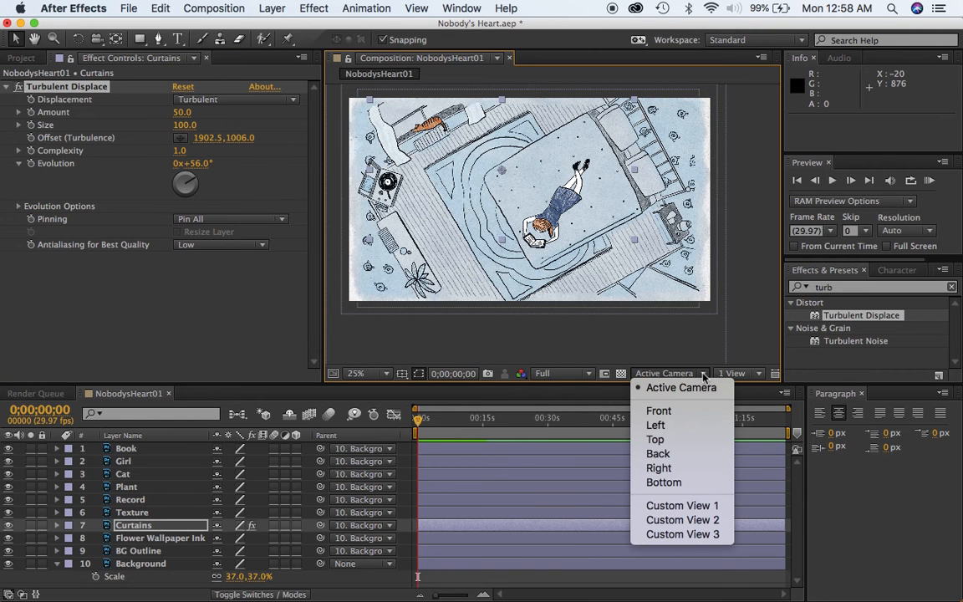
{"action": "left_click", "coordinate": [704, 374]}
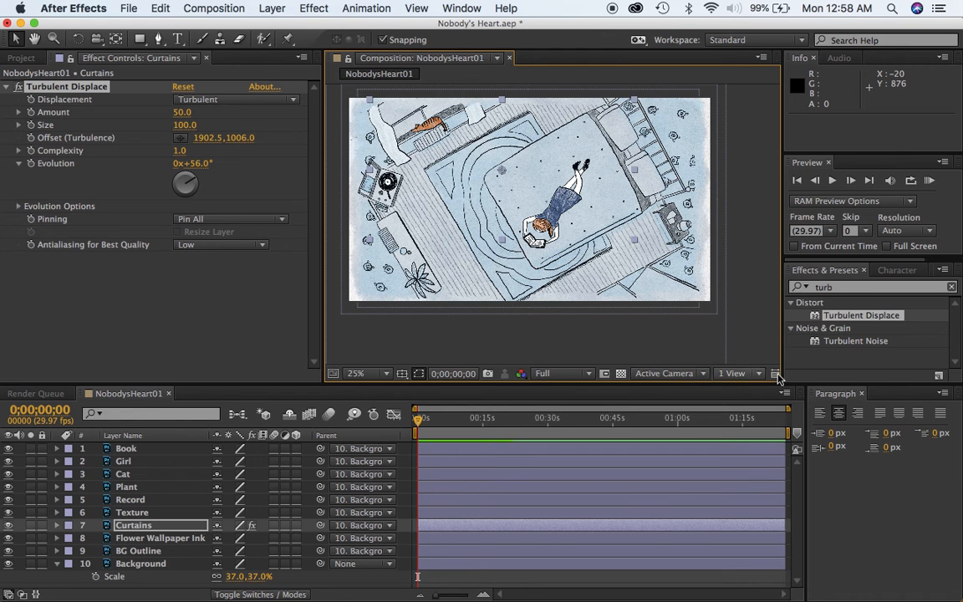
Step: Widen the composition panel to expose its remaining view options and set Fast Previews to Fast Draft
{"action": "left_click_drag", "start_coordinate": [782, 351], "coordinate": [812, 353]}
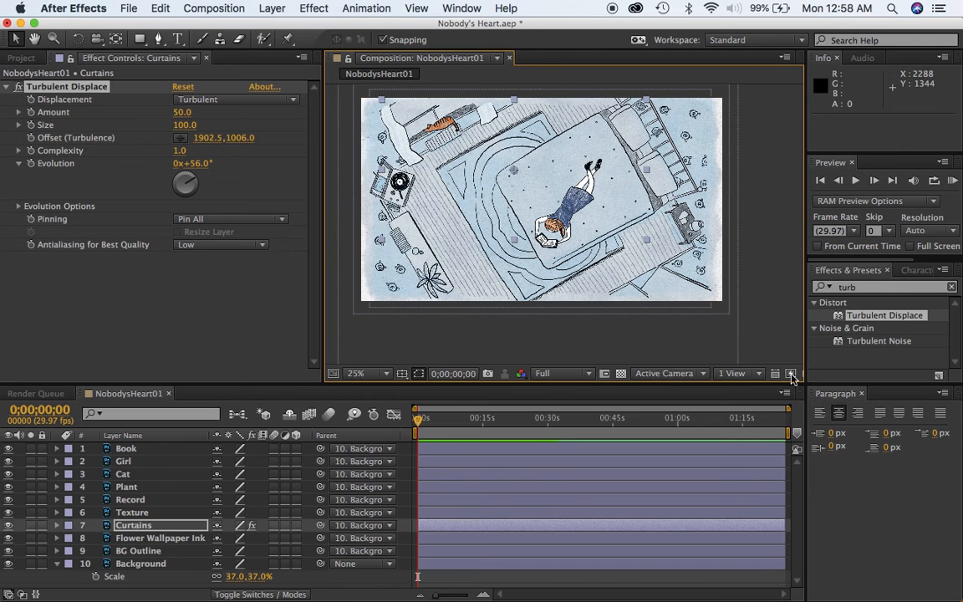
{"action": "left_click", "coordinate": [791, 374]}
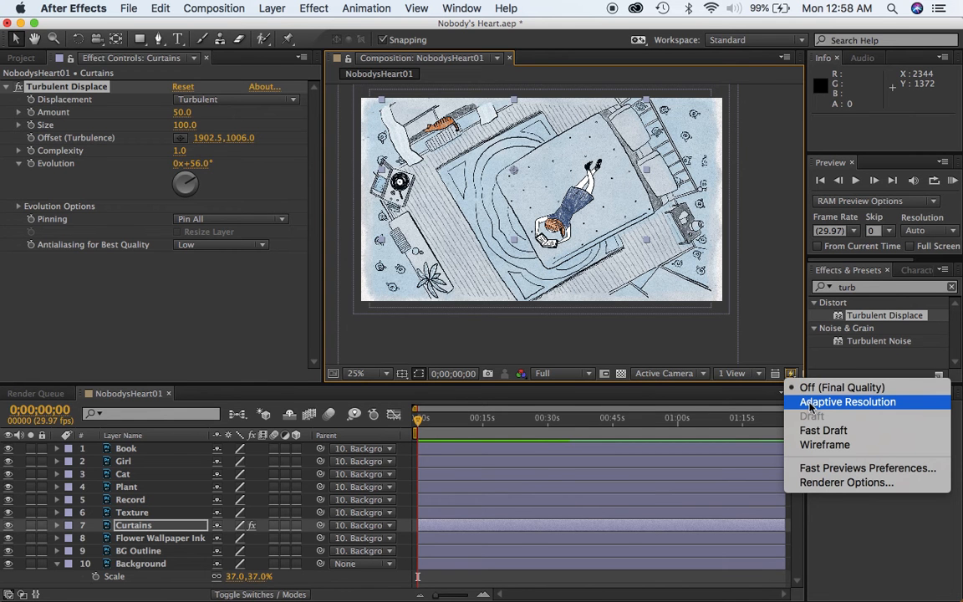
{"action": "left_click", "coordinate": [815, 430]}
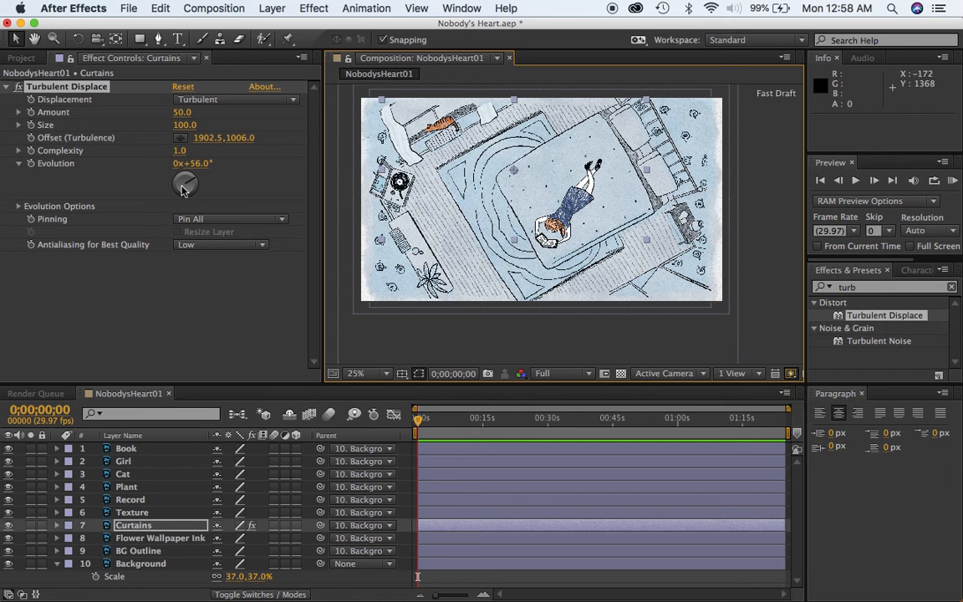
Step: Drive the Evolution of the Curtains layer's Turbulent Displace effect with the expression time*100
{"action": "mouse_move", "coordinate": [180, 171]}
{"action": "left_mouse_down"}
{"action": "mouse_move", "coordinate": [187, 195]}
{"action": "mouse_move", "coordinate": [199, 193]}
{"action": "mouse_move", "coordinate": [176, 182]}
{"action": "mouse_move", "coordinate": [174, 165]}
{"action": "mouse_move", "coordinate": [191, 194]}
{"action": "mouse_move", "coordinate": [159, 164]}
{"action": "mouse_move", "coordinate": [157, 181]}
{"action": "mouse_move", "coordinate": [193, 194]}
{"action": "mouse_move", "coordinate": [182, 149]}
{"action": "mouse_move", "coordinate": [179, 167]}
{"action": "mouse_move", "coordinate": [207, 190]}
{"action": "mouse_move", "coordinate": [177, 154]}
{"action": "mouse_move", "coordinate": [188, 166]}
{"action": "left_mouse_up"}
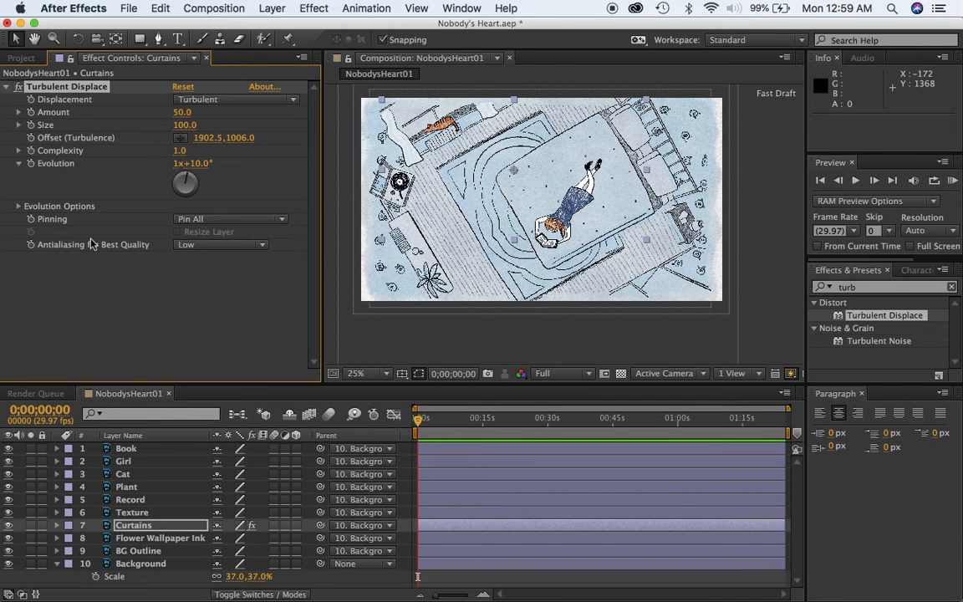
{"action": "left_click", "coordinate": [32, 166], "text": "alt"}
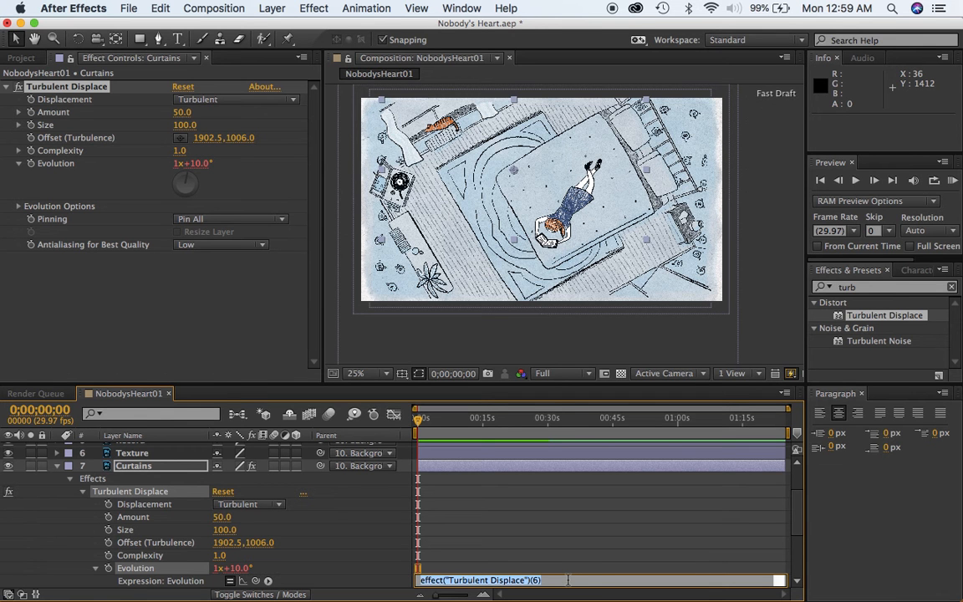
{"action": "type", "text": "time"}
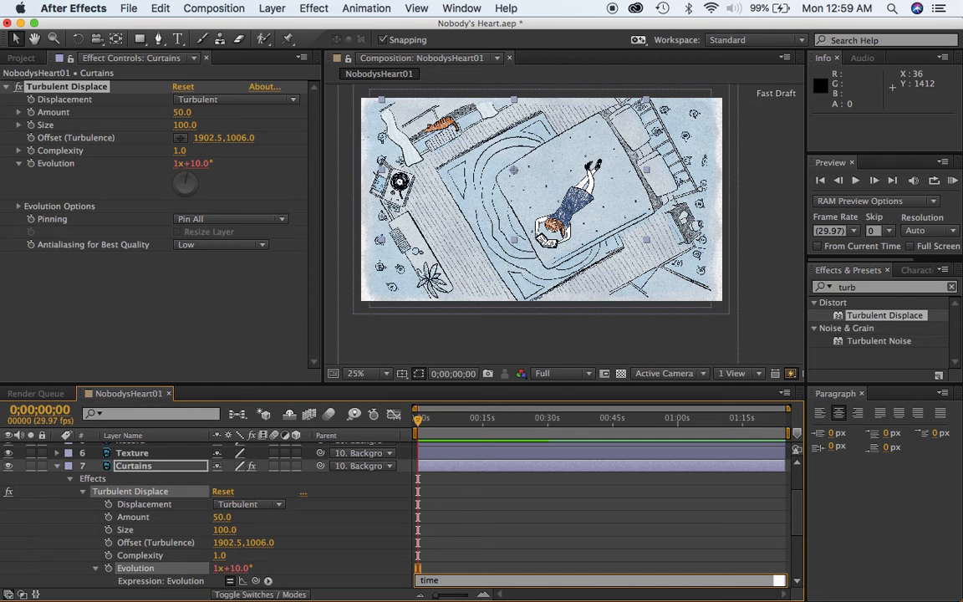
{"action": "type", "text": "*"}
{"action": "type", "text": "100"}
{"action": "left_click", "coordinate": [379, 539]}
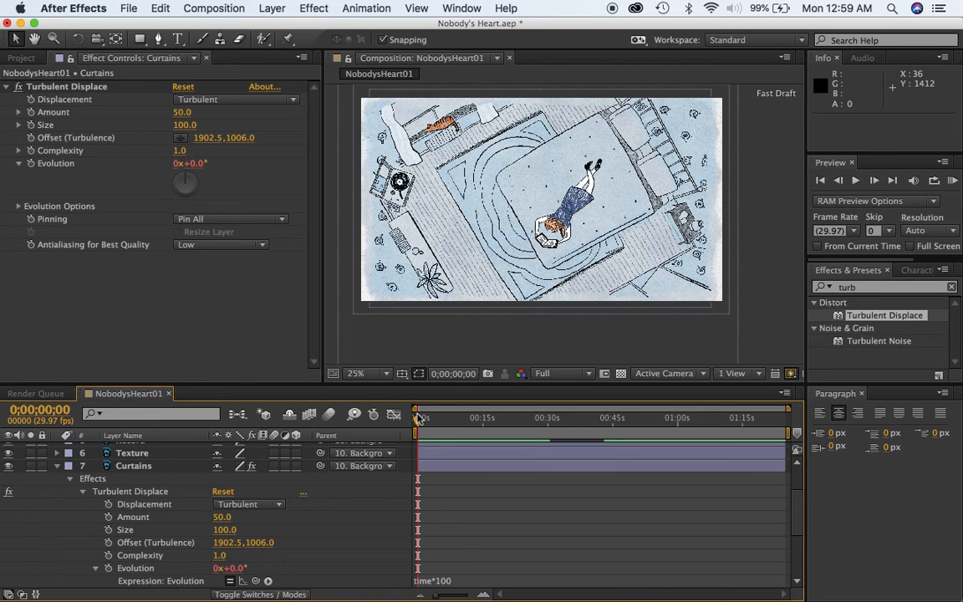
Step: Preview the curtain animation from the start, return the current time to 0;00;00;00 and collapse the Curtains layer's properties
{"action": "key", "text": "space"}
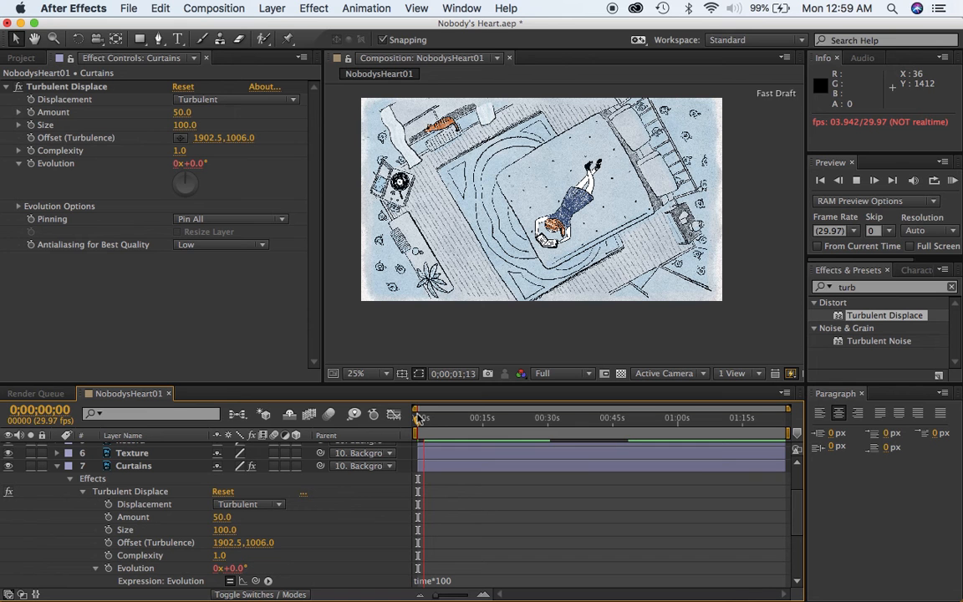
{"action": "key", "text": "space"}
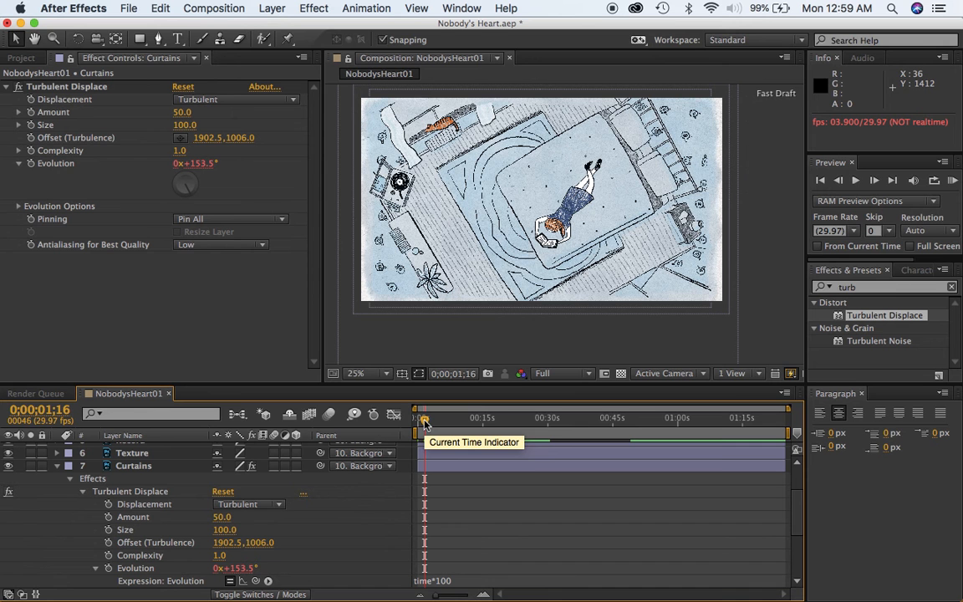
{"action": "left_click_drag", "start_coordinate": [424, 422], "coordinate": [403, 429]}
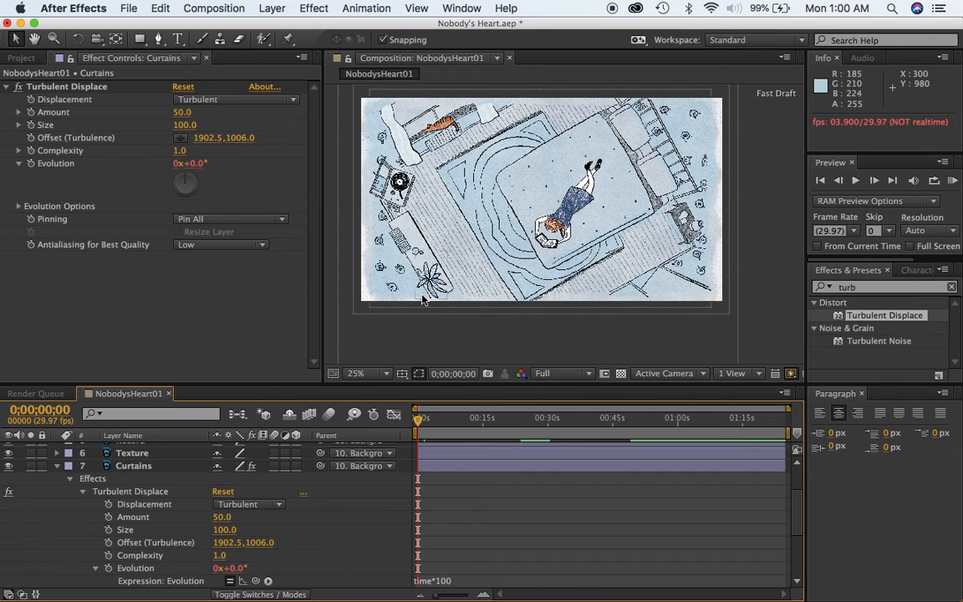
{"action": "left_click", "coordinate": [58, 467]}
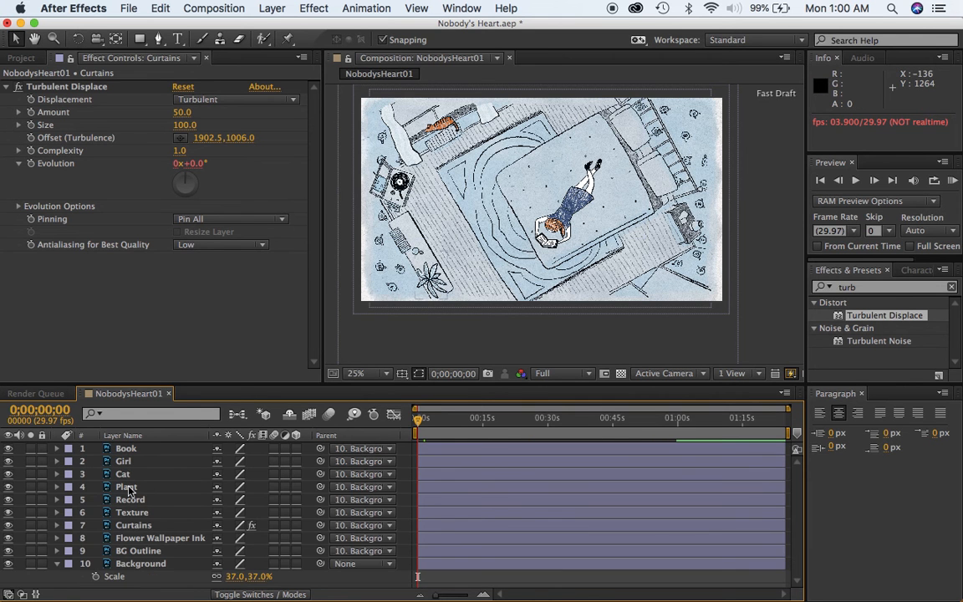
Step: Select the Plant layer and solo it to inspect it alone, turning the solo off again
{"action": "left_click", "coordinate": [126, 488]}
{"action": "left_click", "coordinate": [32, 489]}
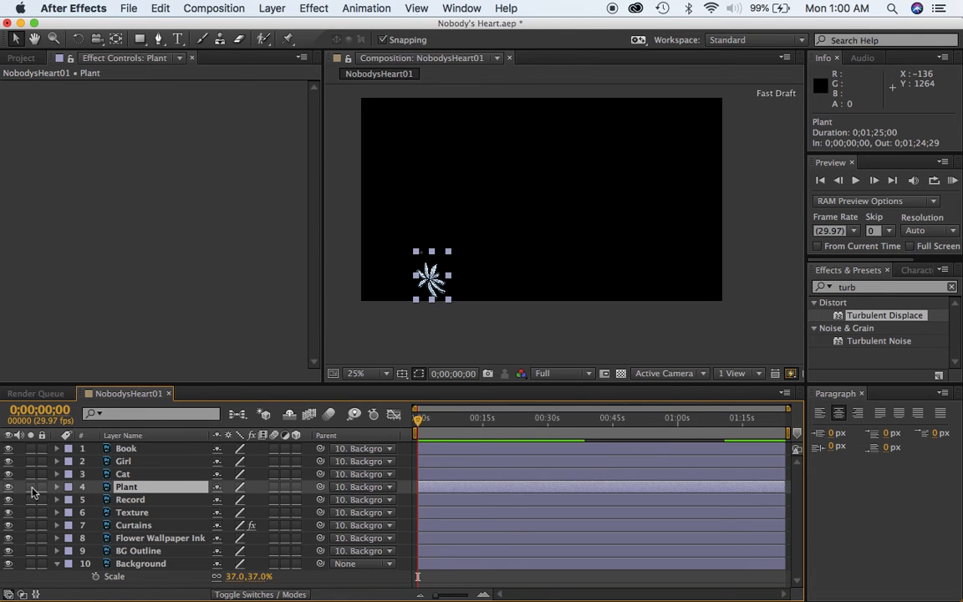
{"action": "left_click", "coordinate": [32, 489]}
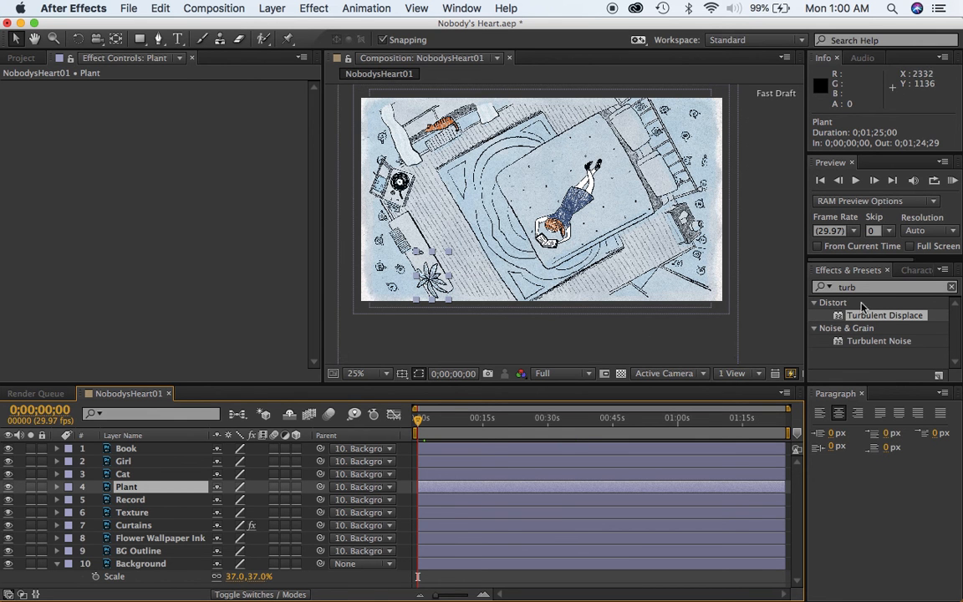
Step: Apply Turbulent Displace to the Plant layer with Amount 24, Size 54 and Evolution 4°
{"action": "left_click_drag", "start_coordinate": [841, 318], "coordinate": [458, 494]}
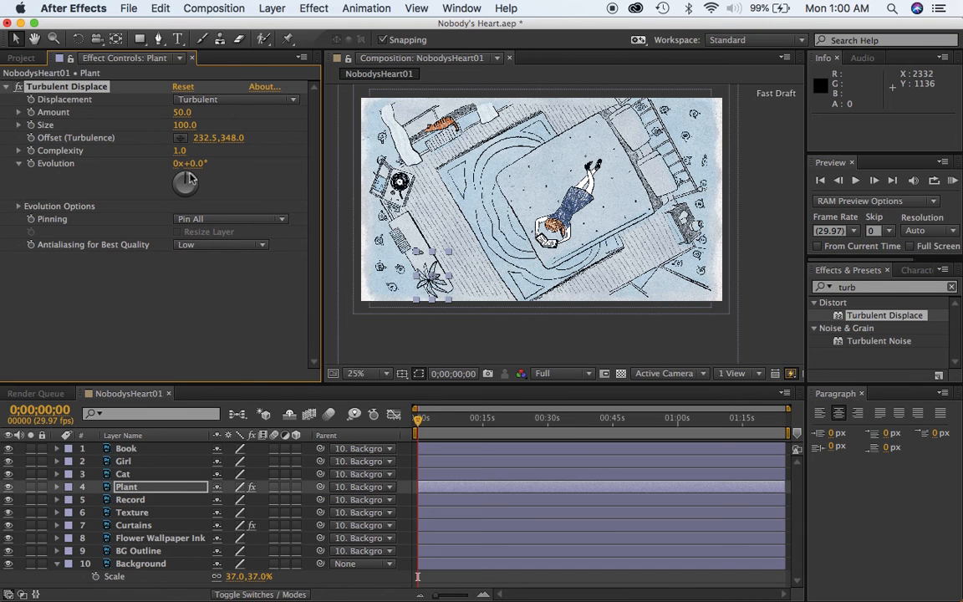
{"action": "mouse_move", "coordinate": [191, 180]}
{"action": "left_mouse_down"}
{"action": "mouse_move", "coordinate": [189, 201]}
{"action": "mouse_move", "coordinate": [169, 166]}
{"action": "mouse_move", "coordinate": [187, 178]}
{"action": "left_mouse_up"}
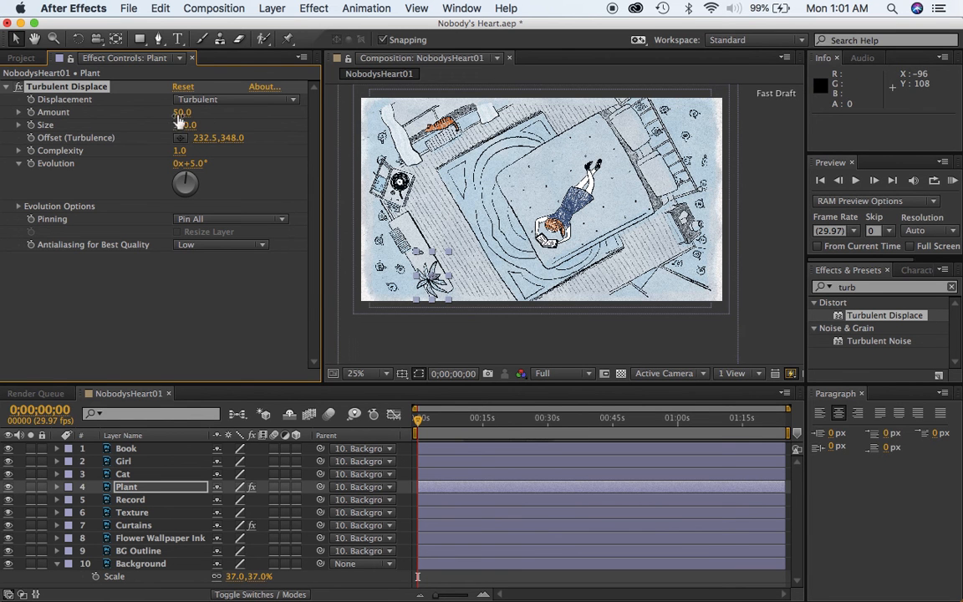
{"action": "left_click_drag", "start_coordinate": [168, 114], "coordinate": [166, 116]}
{"action": "left_click_drag", "start_coordinate": [168, 125], "coordinate": [166, 125]}
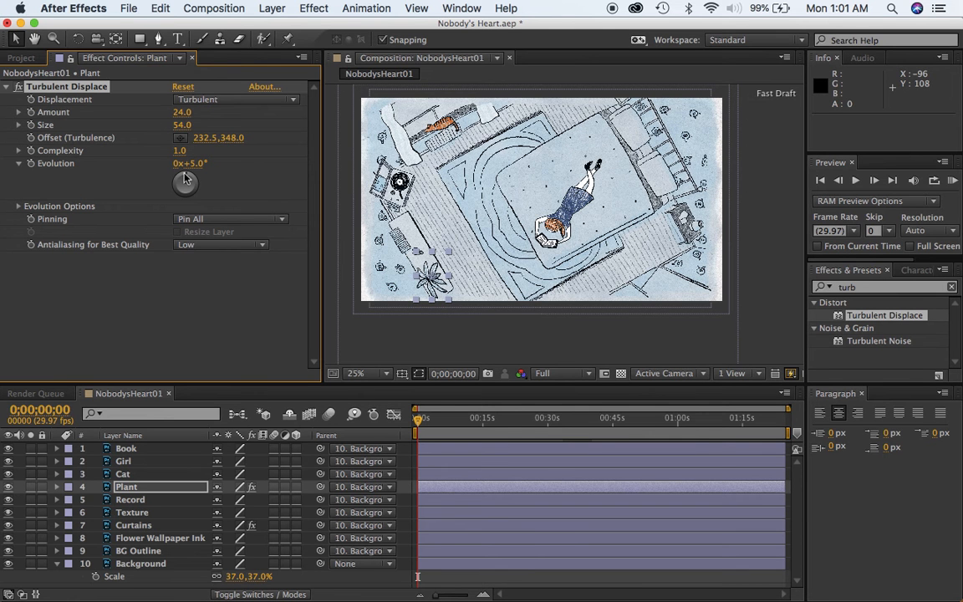
{"action": "mouse_move", "coordinate": [189, 177]}
{"action": "left_mouse_down"}
{"action": "mouse_move", "coordinate": [178, 193]}
{"action": "mouse_move", "coordinate": [175, 162]}
{"action": "mouse_move", "coordinate": [185, 171]}
{"action": "left_mouse_up"}
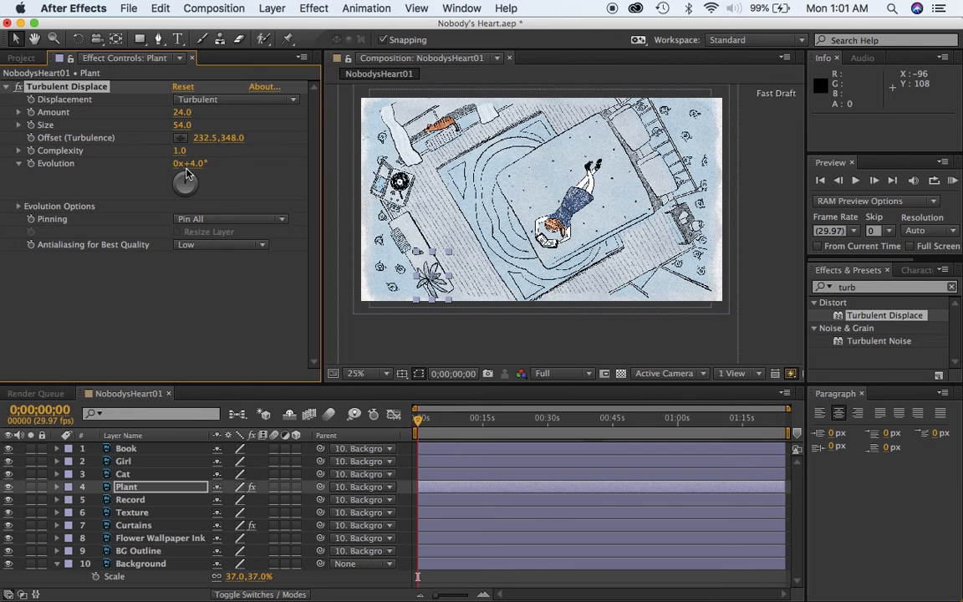
Step: Add the expression time*50 to the Plant layer's Evolution and collapse the layer with the current time at the start
{"action": "left_click", "coordinate": [31, 167], "text": "alt"}
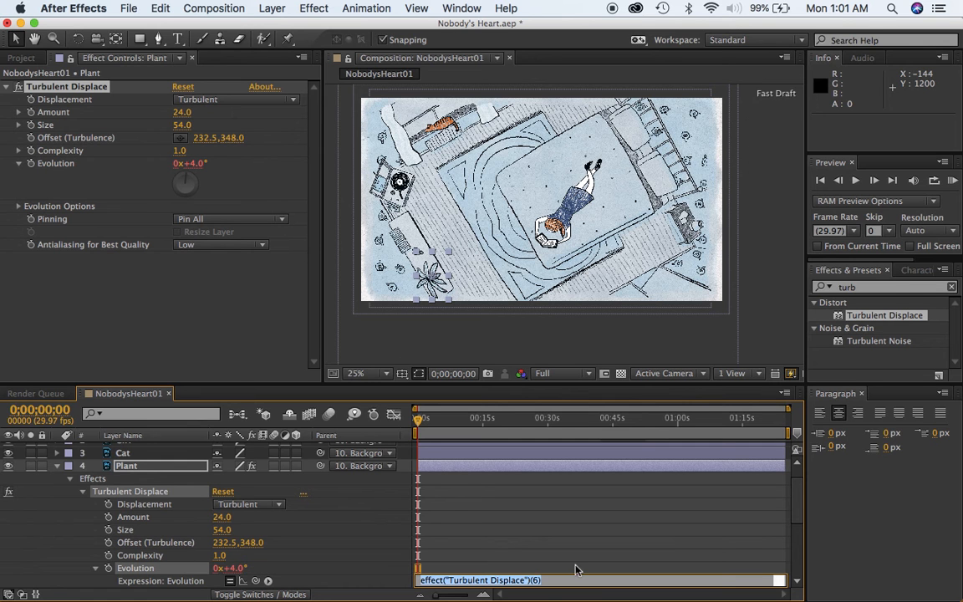
{"action": "type", "text": "time*50"}
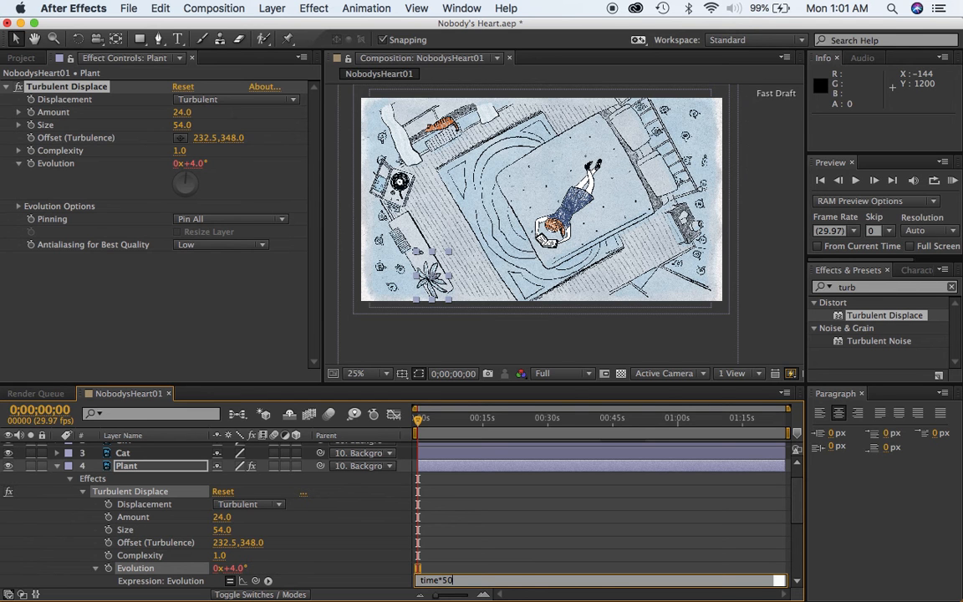
{"action": "left_click", "coordinate": [368, 563]}
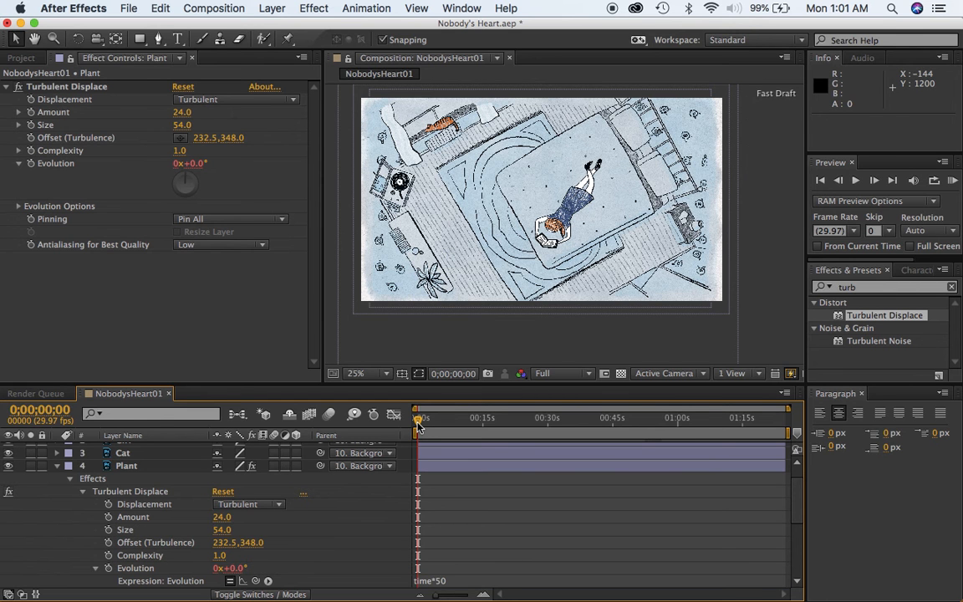
{"action": "mouse_move", "coordinate": [420, 427]}
{"action": "left_mouse_down"}
{"action": "mouse_move", "coordinate": [452, 436]}
{"action": "mouse_move", "coordinate": [411, 433]}
{"action": "left_mouse_up"}
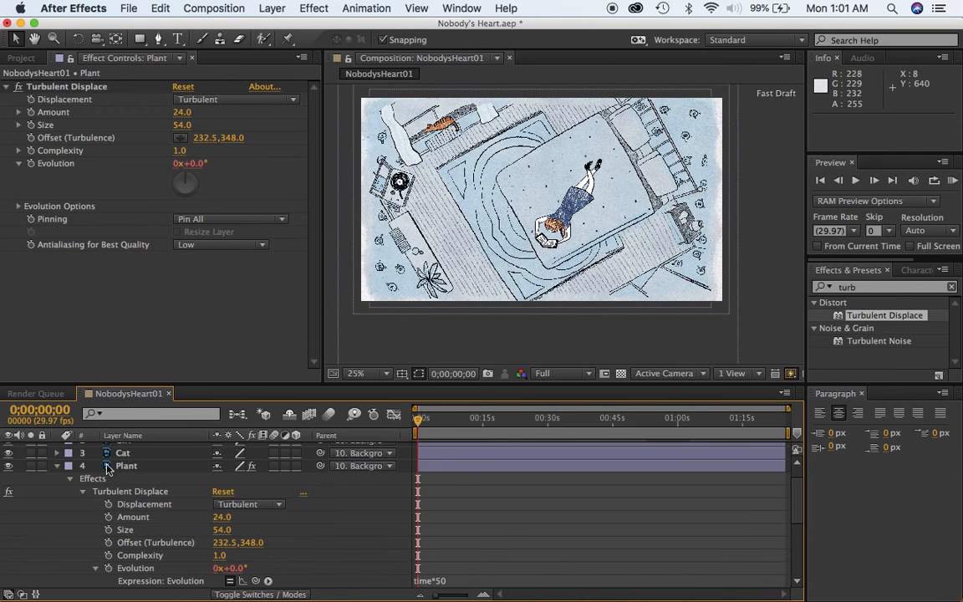
{"action": "left_click", "coordinate": [59, 469]}
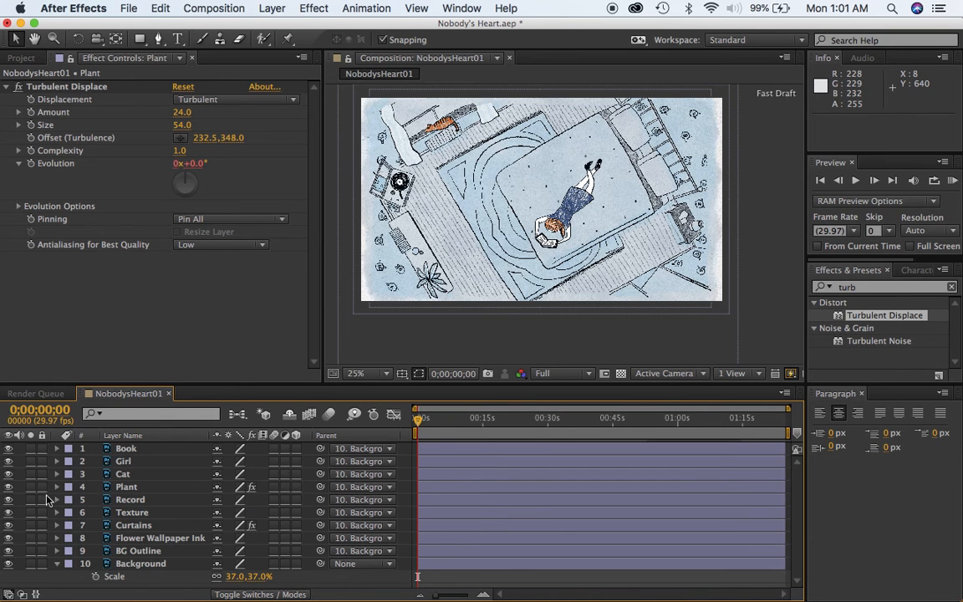
Step: Select the Record layer and solo it to inspect it alone, turning the solo off again
{"action": "left_click", "coordinate": [127, 501]}
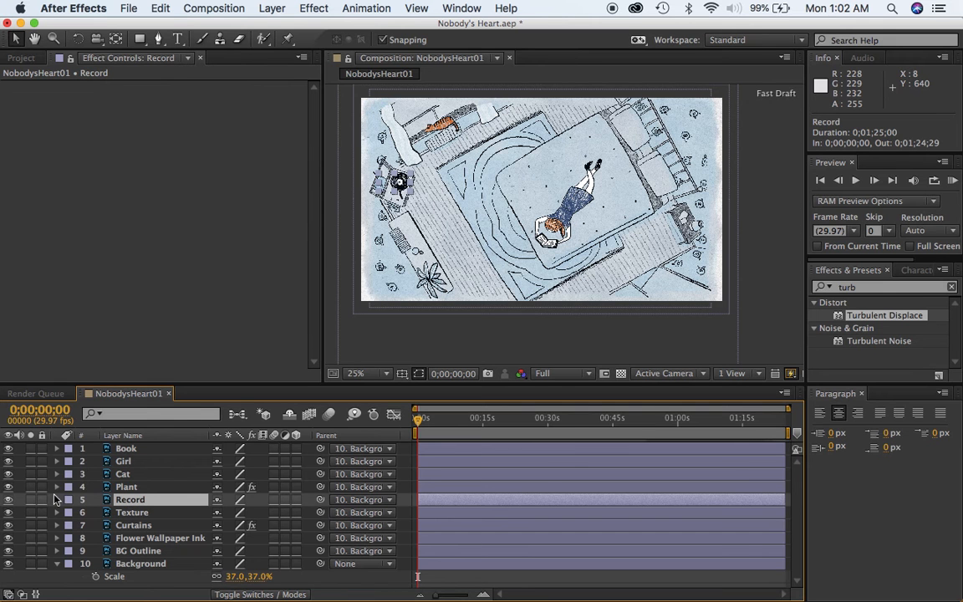
{"action": "left_click", "coordinate": [31, 500]}
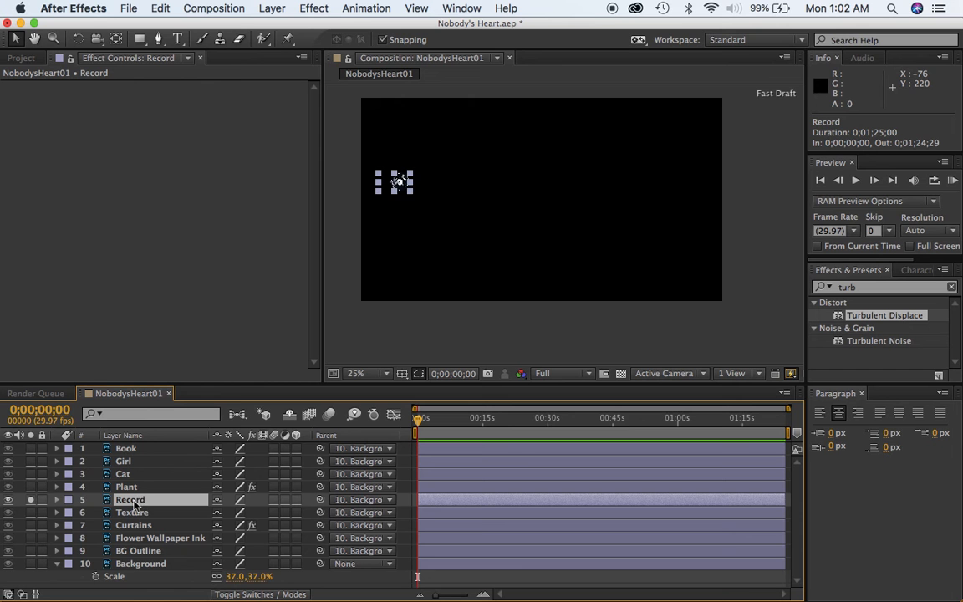
{"action": "left_click", "coordinate": [30, 500]}
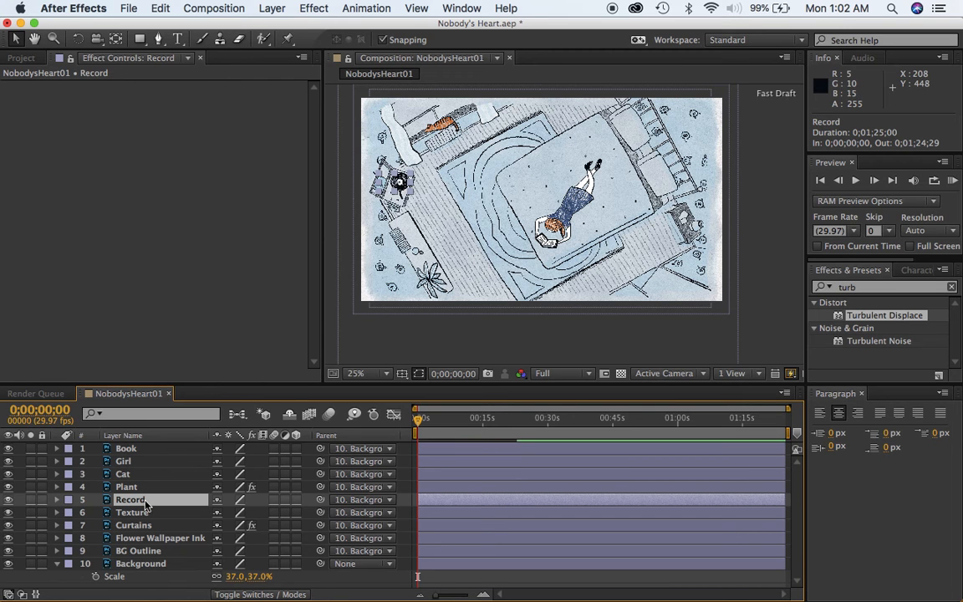
Step: Reveal the Record layer's Anchor Point, try an X value of 242 and undo that change
{"action": "key", "text": "a"}
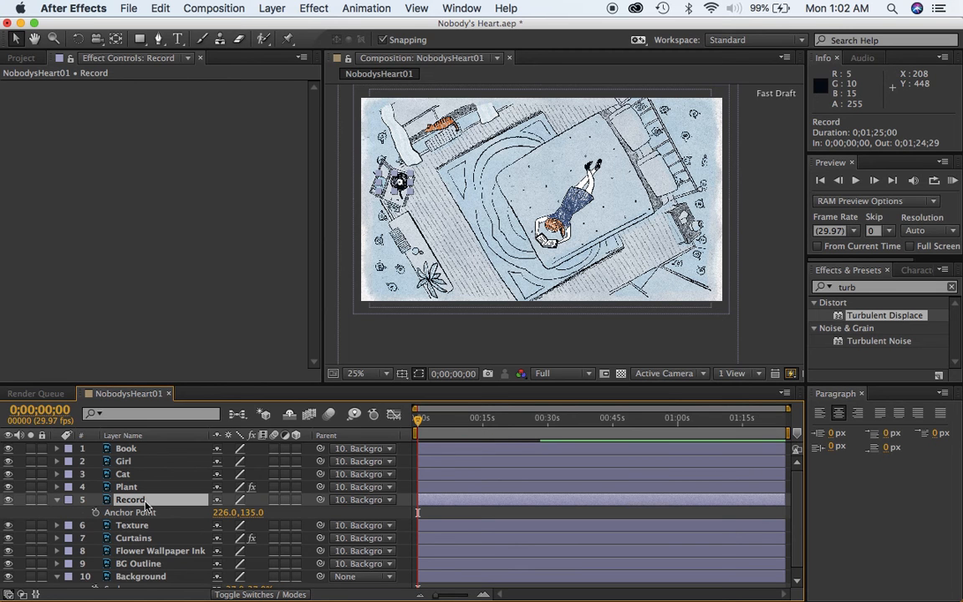
{"action": "left_click", "coordinate": [146, 513]}
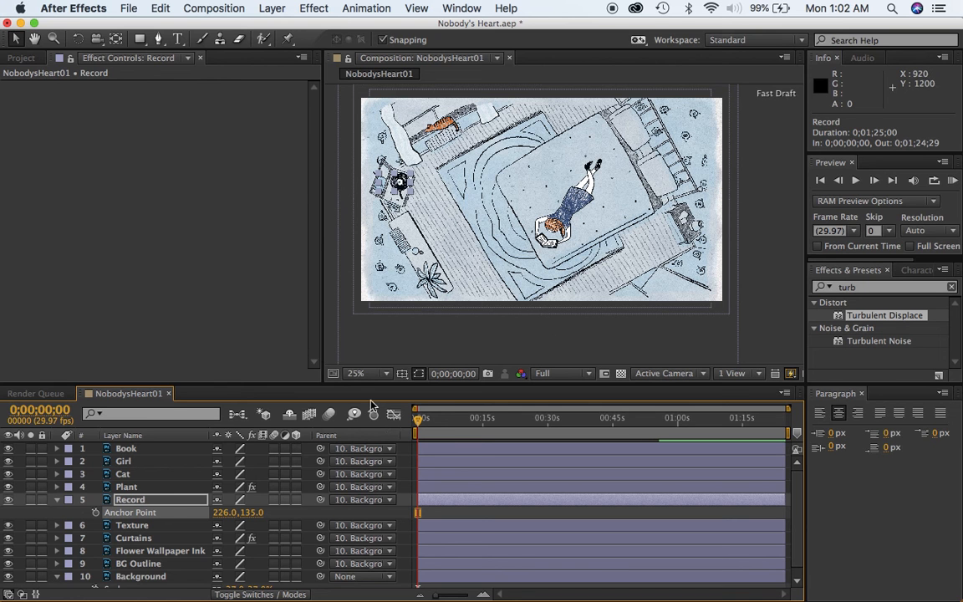
{"action": "left_click_drag", "start_coordinate": [220, 514], "coordinate": [248, 525]}
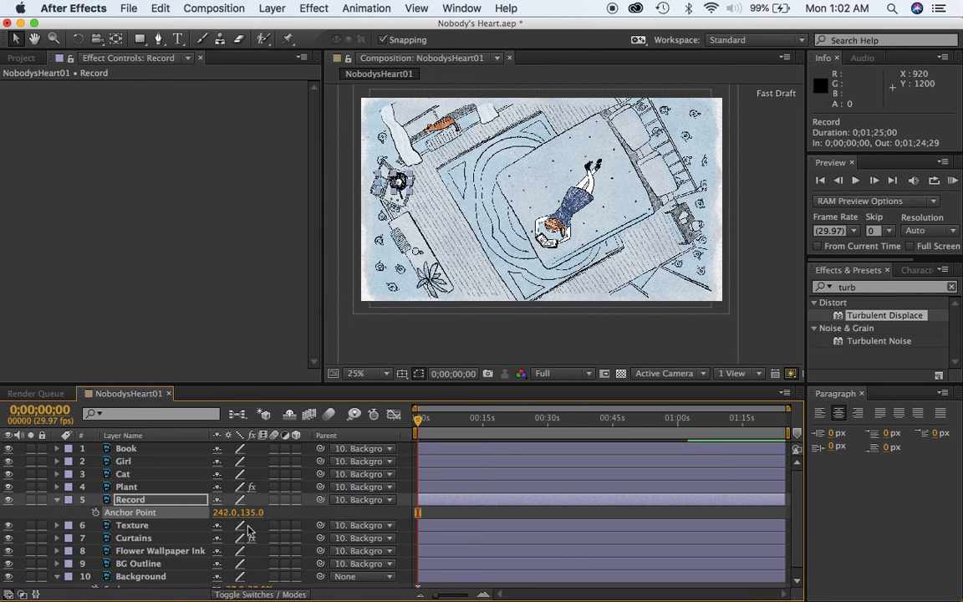
{"action": "key", "text": "super+z"}
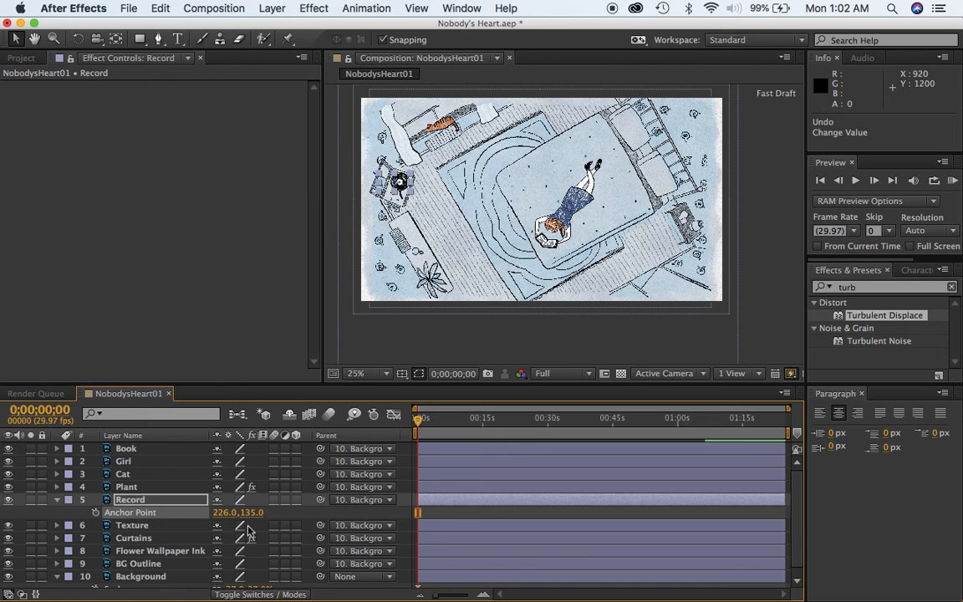
Step: Try to move the Record layer's anchor point onto the centre of the disc with the Pan Behind tool
{"action": "left_click", "coordinate": [117, 41]}
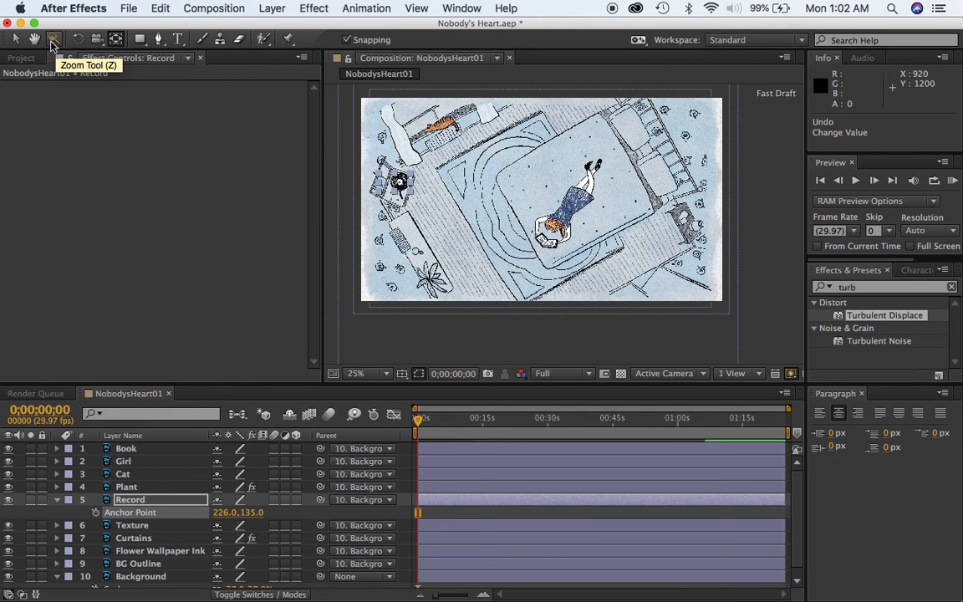
{"action": "left_click", "coordinate": [53, 39]}
{"action": "left_click", "coordinate": [399, 181]}
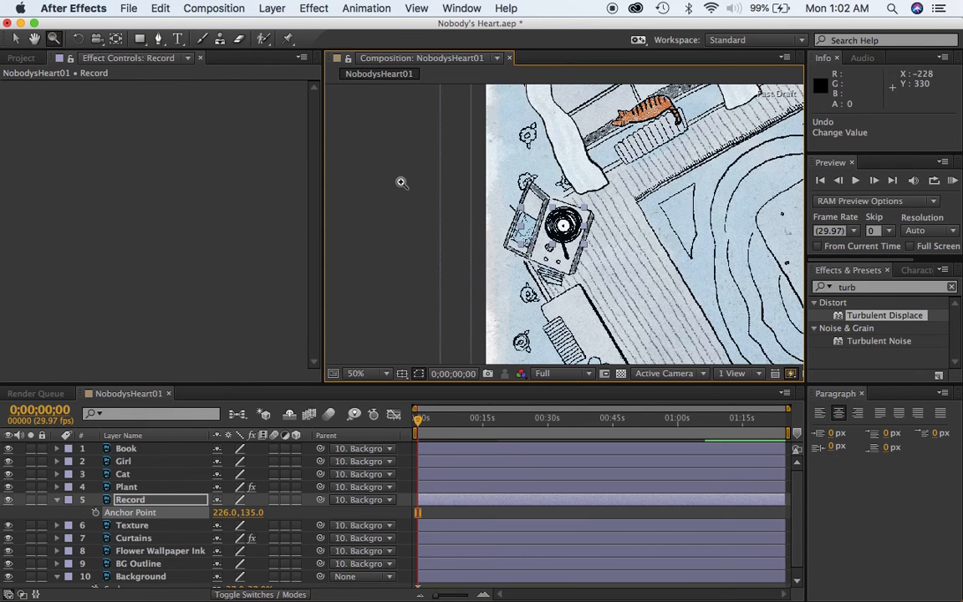
{"action": "left_click", "coordinate": [563, 226]}
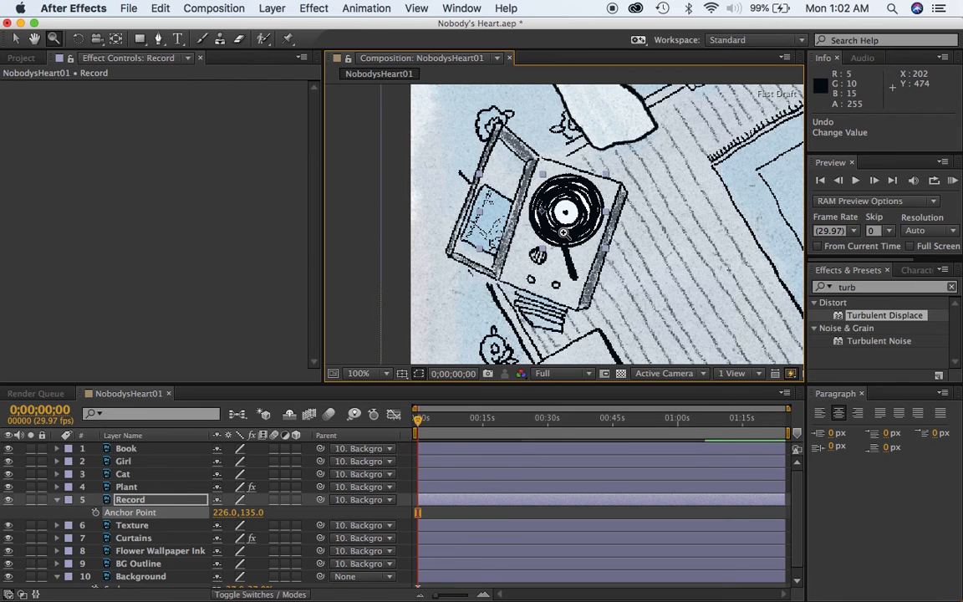
{"action": "left_click", "coordinate": [564, 233]}
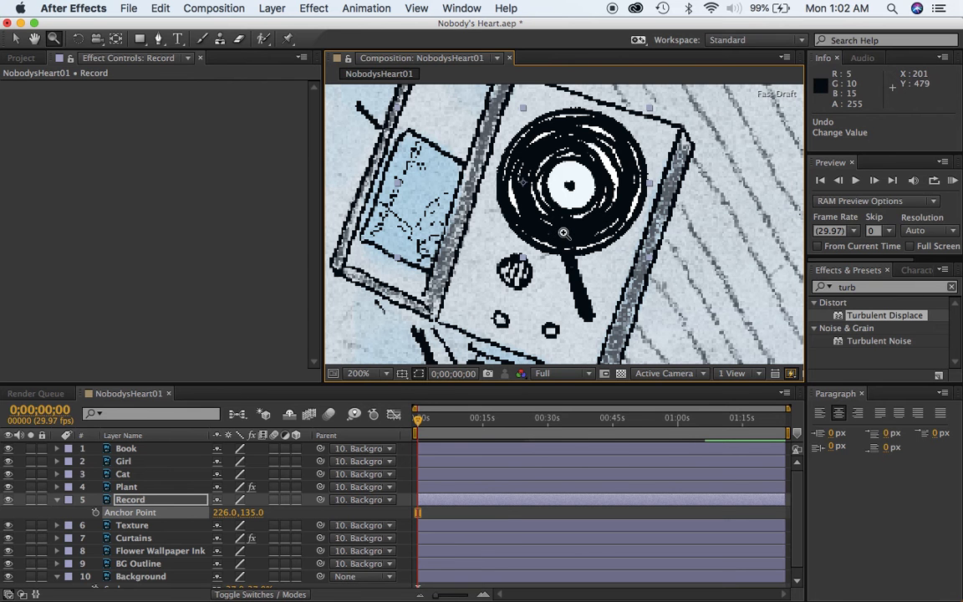
{"action": "left_click", "coordinate": [182, 516]}
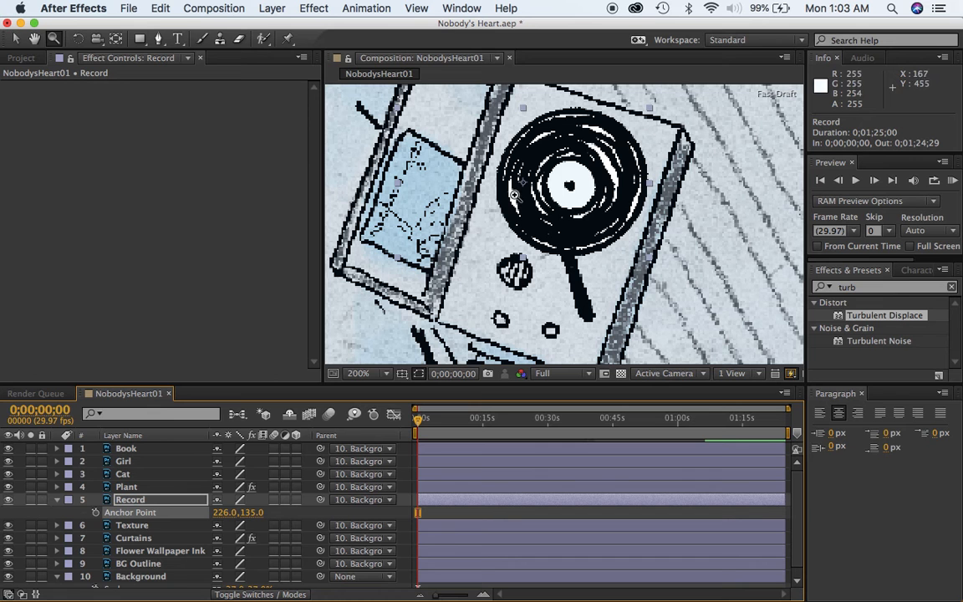
{"action": "left_click", "coordinate": [111, 38]}
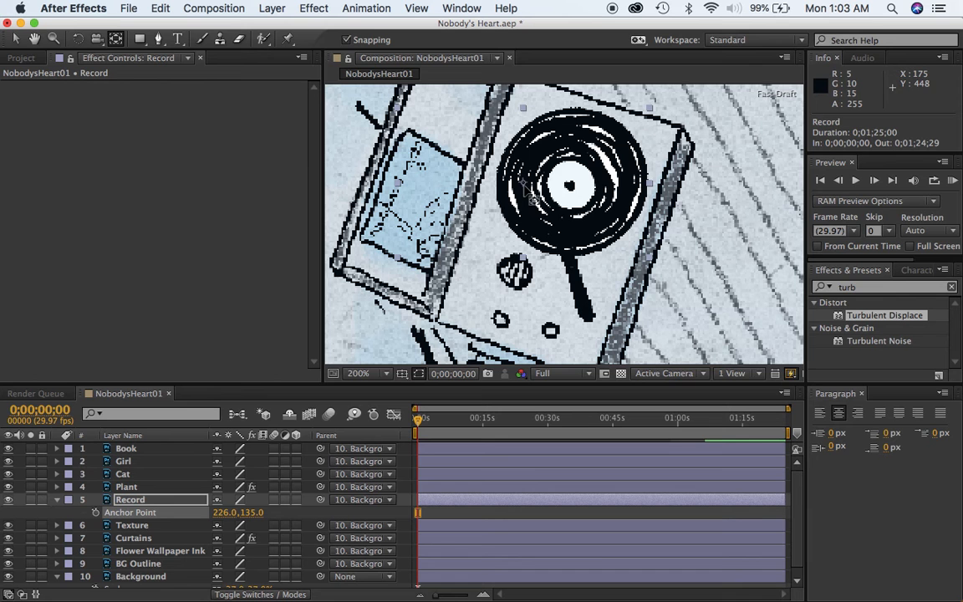
{"action": "left_click_drag", "start_coordinate": [506, 200], "coordinate": [570, 185]}
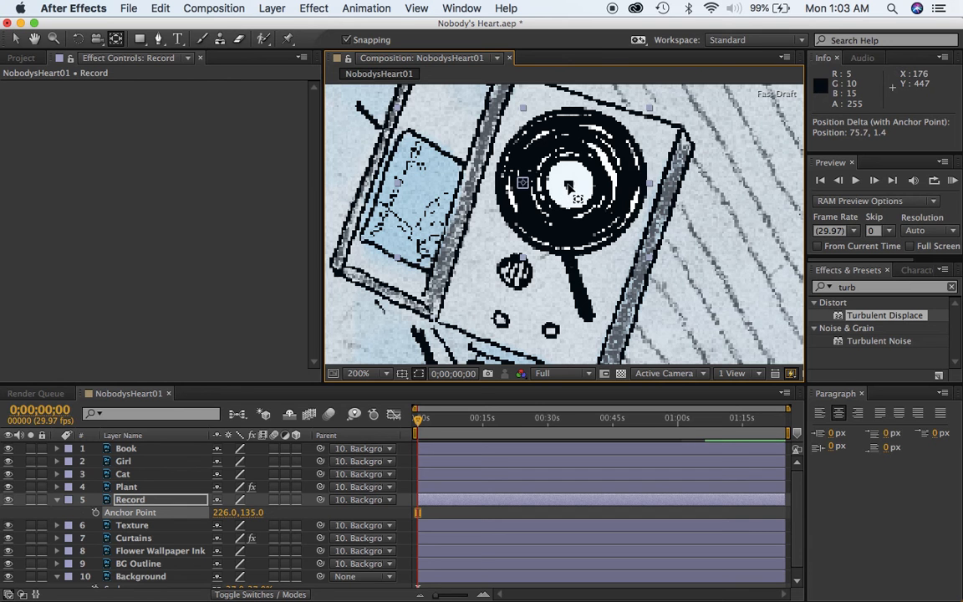
{"action": "left_click_drag", "start_coordinate": [568, 184], "coordinate": [570, 184]}
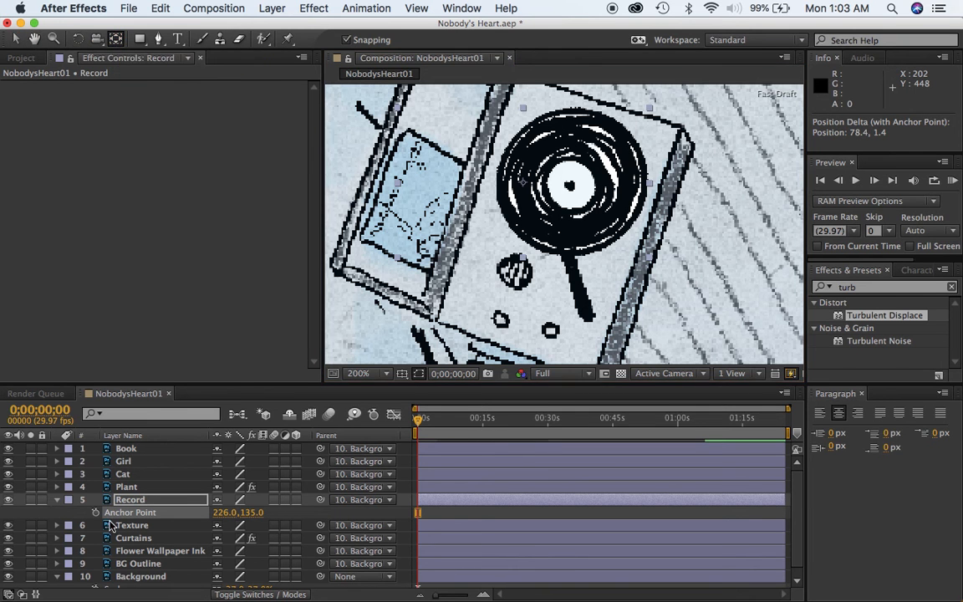
{"action": "left_click", "coordinate": [130, 500]}
{"action": "left_click", "coordinate": [130, 512]}
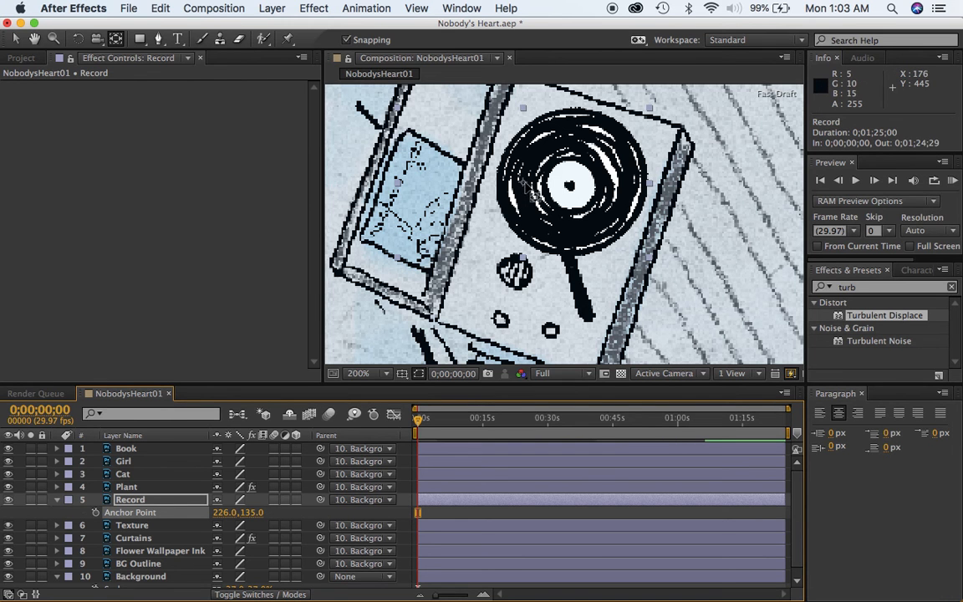
{"action": "left_click_drag", "start_coordinate": [524, 183], "coordinate": [485, 202]}
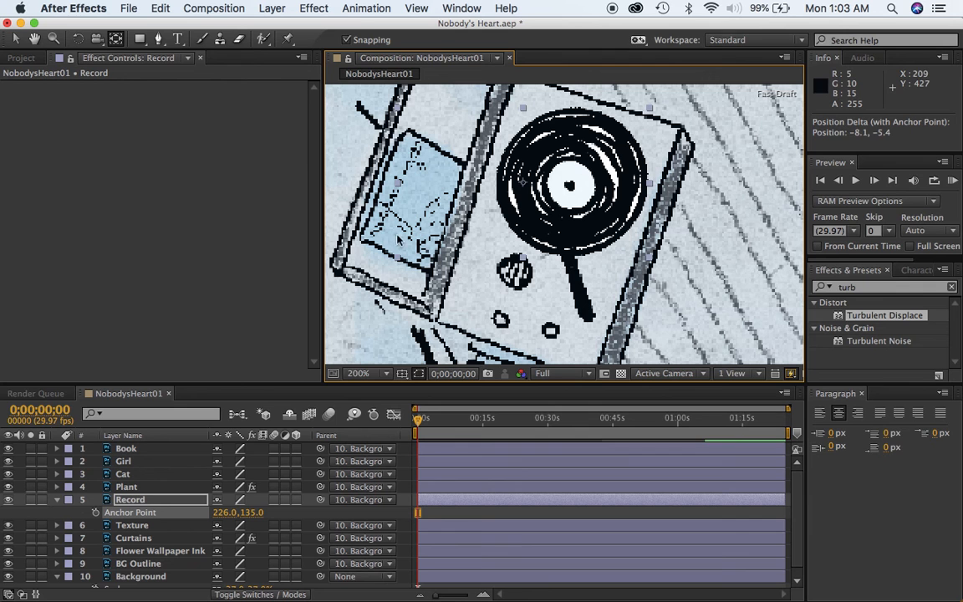
Step: Solo the Record layer with its Position revealed and the transparency grid on, and retry moving its anchor point to the disc's centre
{"action": "left_click", "coordinate": [156, 501]}
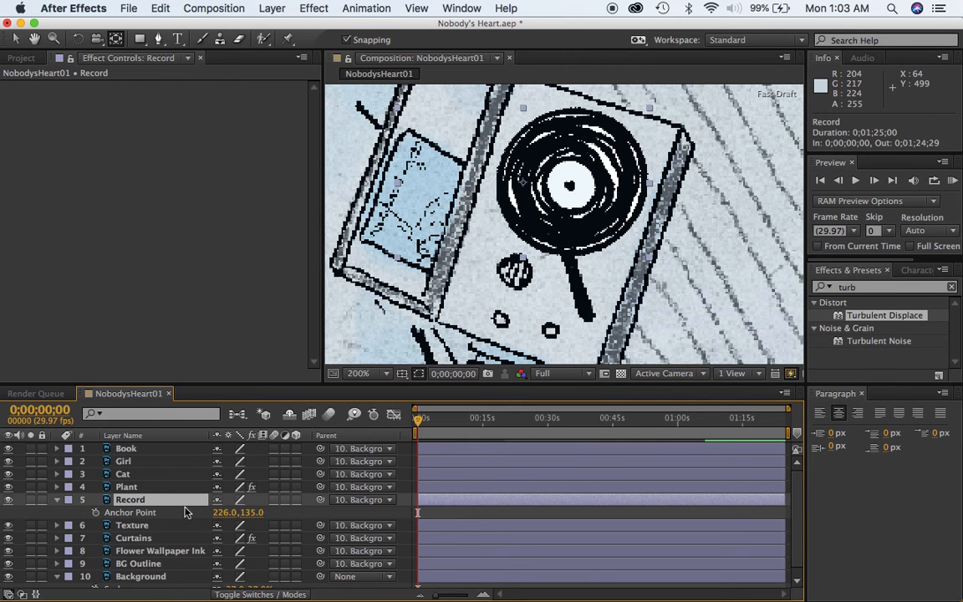
{"action": "key", "text": "p"}
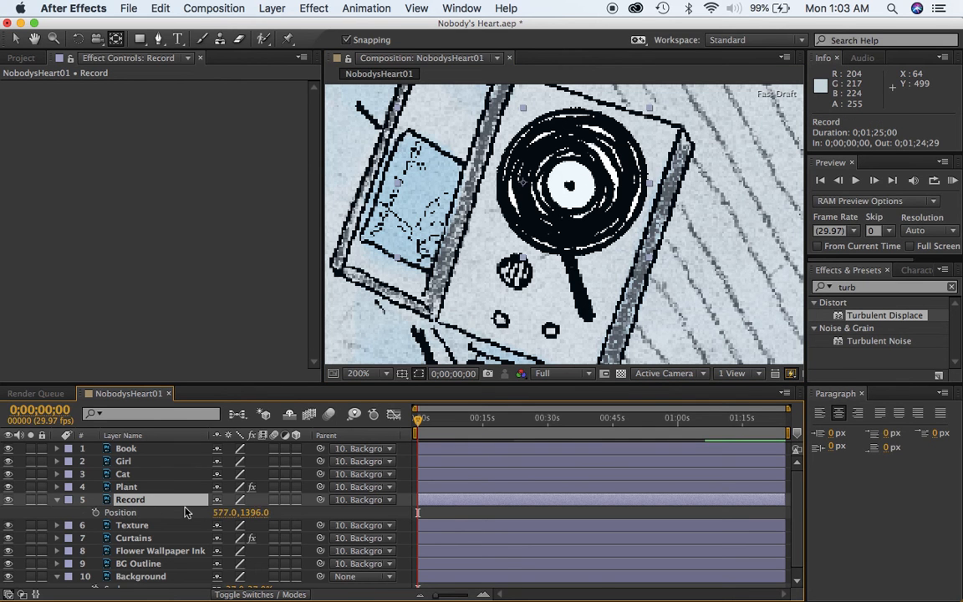
{"action": "left_click", "coordinate": [31, 500]}
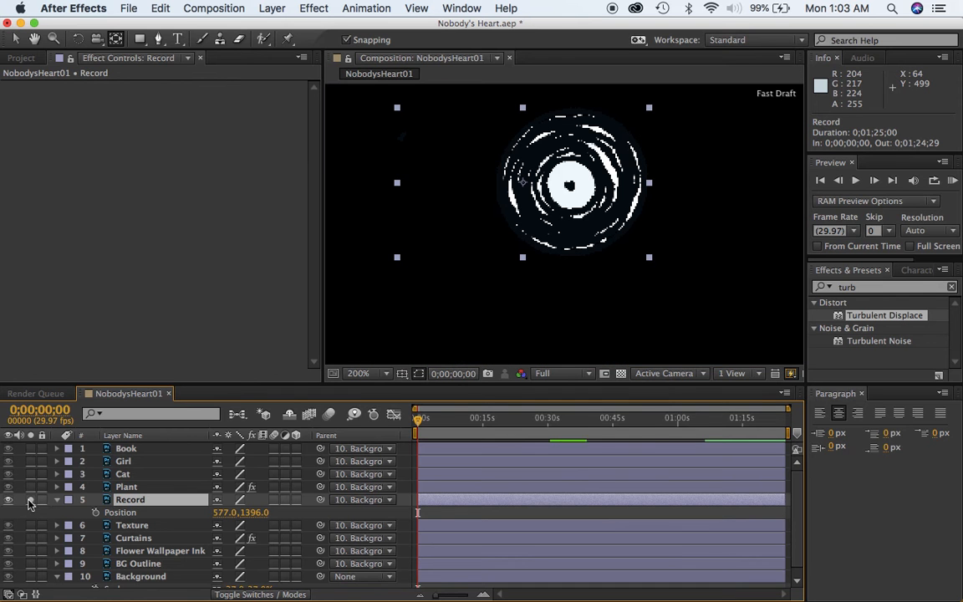
{"action": "left_click", "coordinate": [621, 374]}
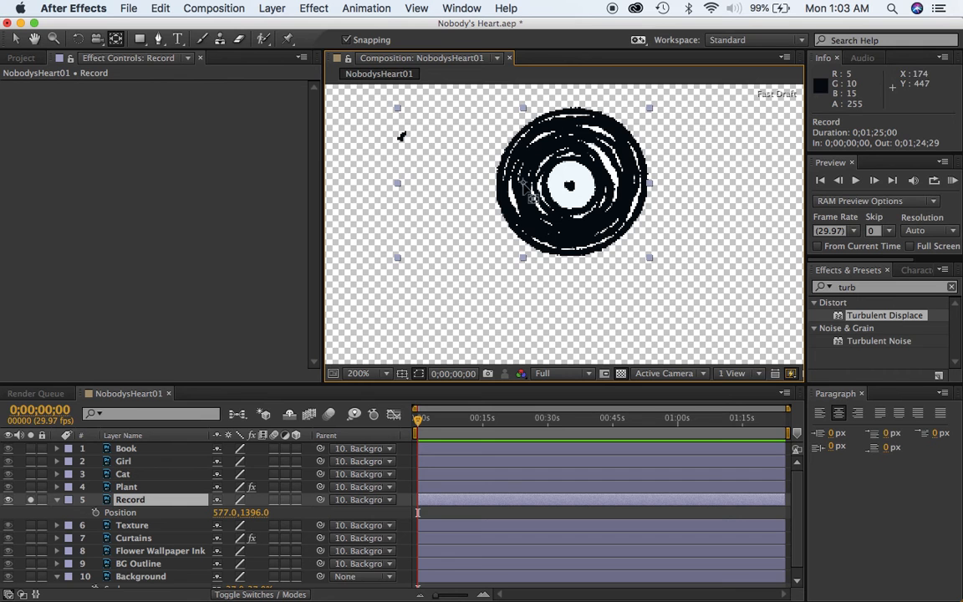
{"action": "left_click_drag", "start_coordinate": [533, 193], "coordinate": [577, 198]}
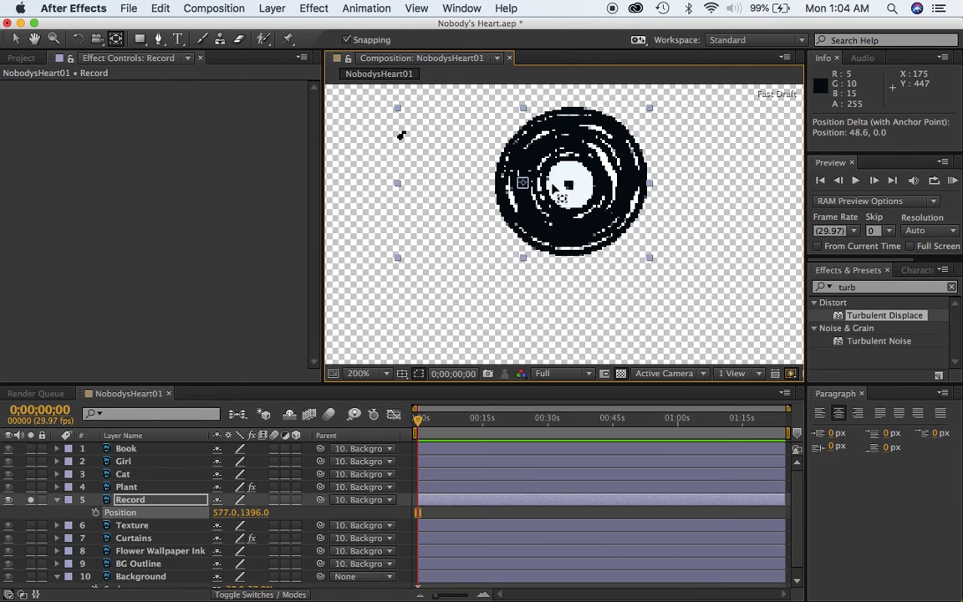
{"action": "right_click", "coordinate": [219, 511]}
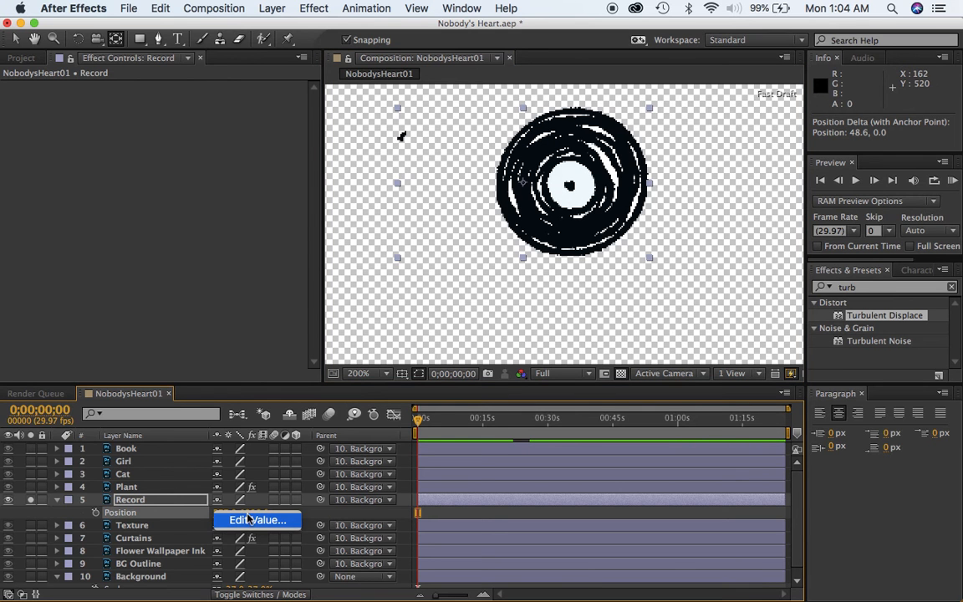
{"action": "left_click", "coordinate": [243, 521]}
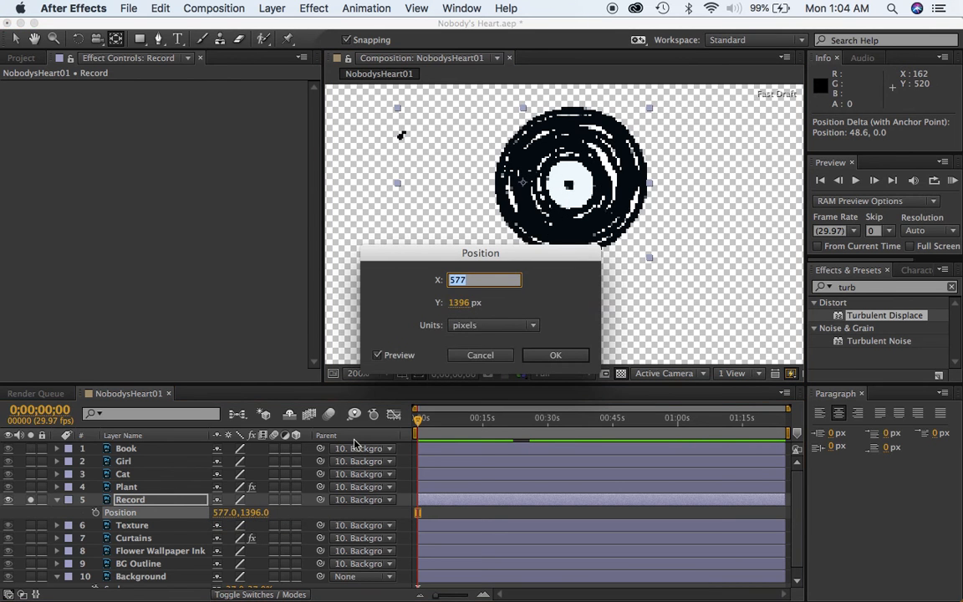
{"action": "left_click", "coordinate": [481, 355]}
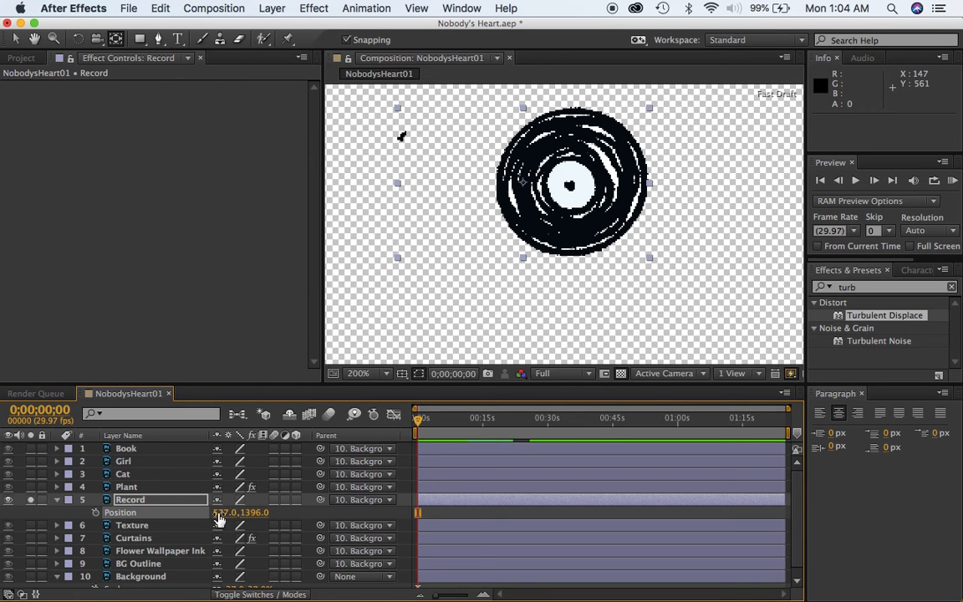
{"action": "right_click", "coordinate": [218, 513]}
{"action": "left_click", "coordinate": [237, 512]}
Step: Set the Record layer's Anchor Point to 308, 139 at the disc's centre and turn off the solo
{"action": "left_click", "coordinate": [153, 500]}
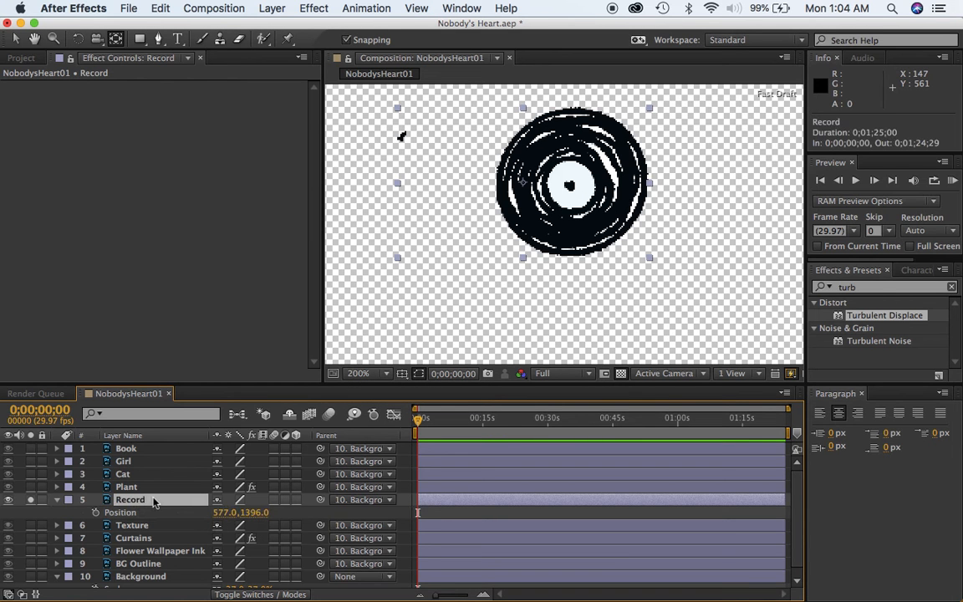
{"action": "key", "text": "a"}
{"action": "left_click_drag", "start_coordinate": [226, 513], "coordinate": [259, 518]}
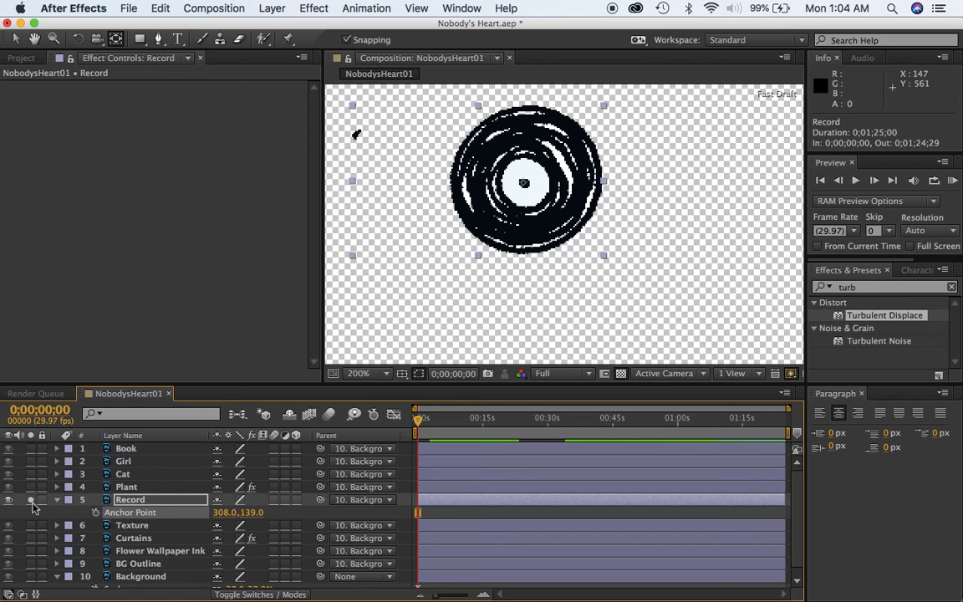
{"action": "left_click", "coordinate": [31, 501]}
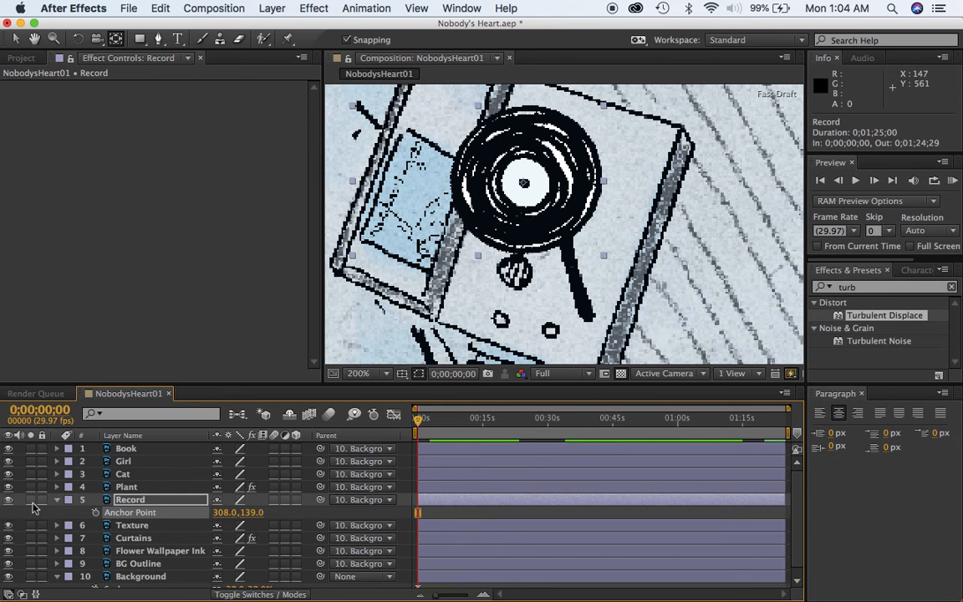
Step: Set the Record layer's Position to 654, 1412 to place the disc back on the turntable
{"action": "right_click", "coordinate": [140, 502]}
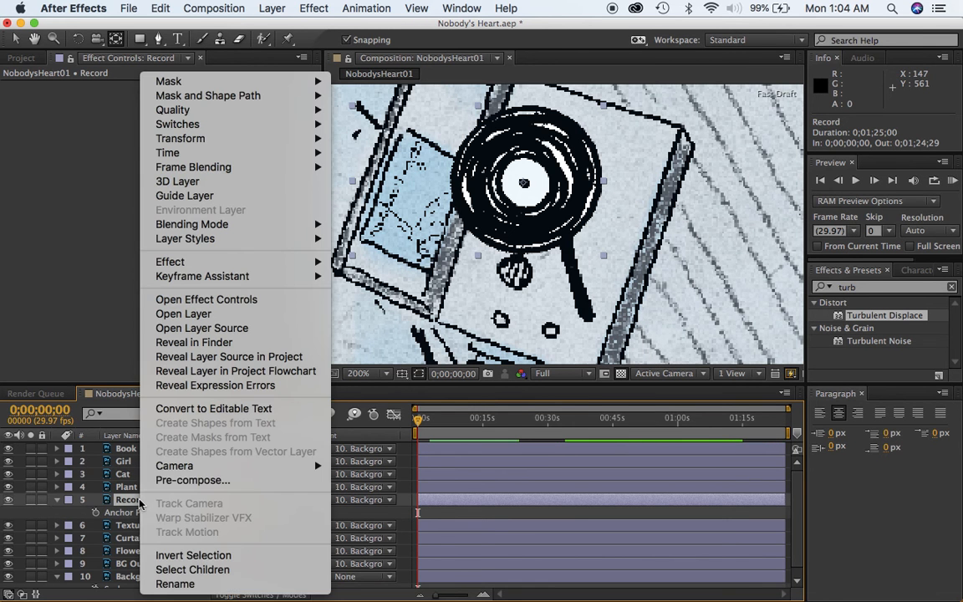
{"action": "left_click", "coordinate": [193, 481]}
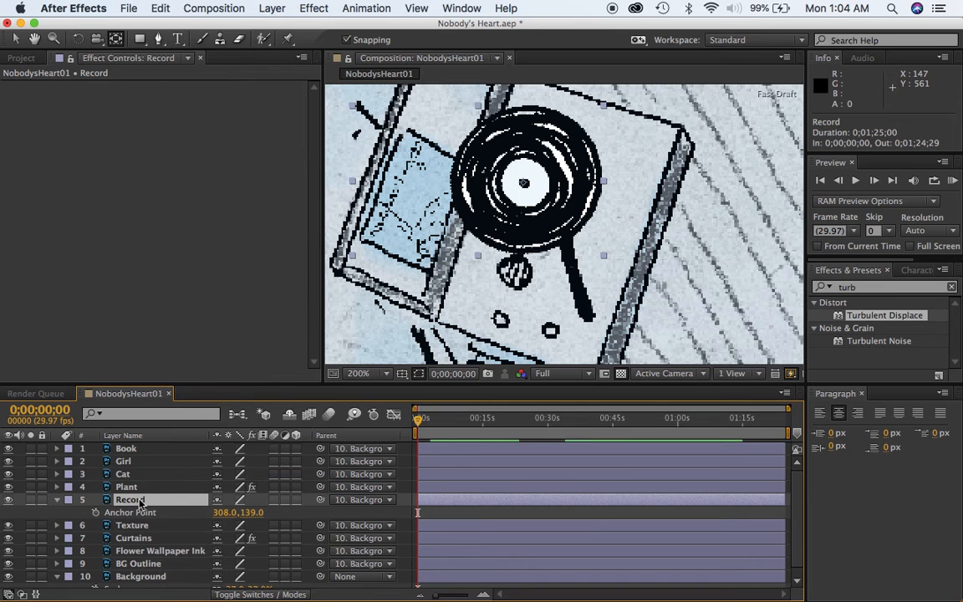
{"action": "key", "text": "p"}
{"action": "left_click_drag", "start_coordinate": [222, 512], "coordinate": [320, 551]}
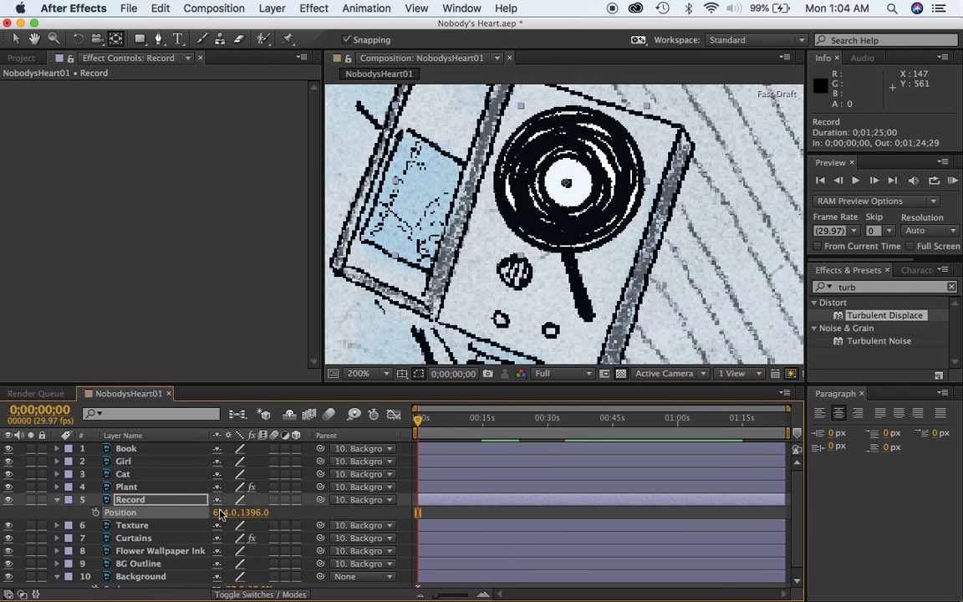
{"action": "left_click_drag", "start_coordinate": [250, 513], "coordinate": [258, 519]}
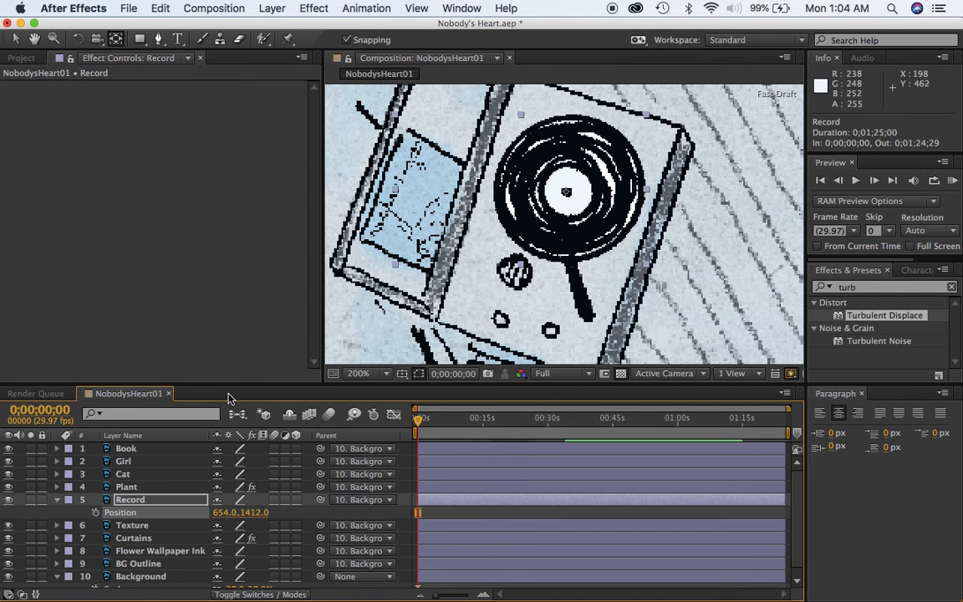
Step: Reveal the Record layer's Rotation, try a value of -58° to test the pivot and undo that change
{"action": "right_click", "coordinate": [162, 502]}
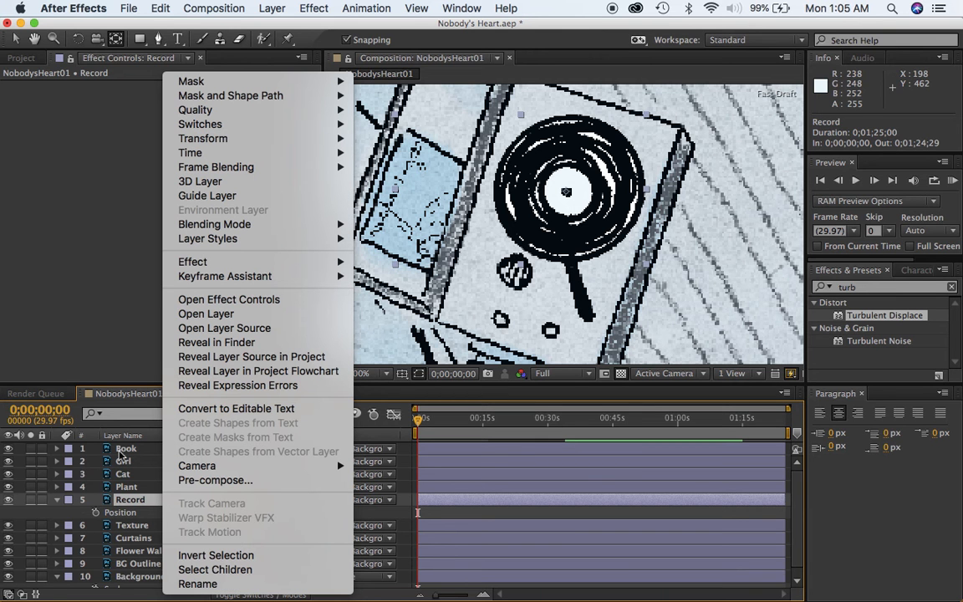
{"action": "left_click", "coordinate": [128, 501]}
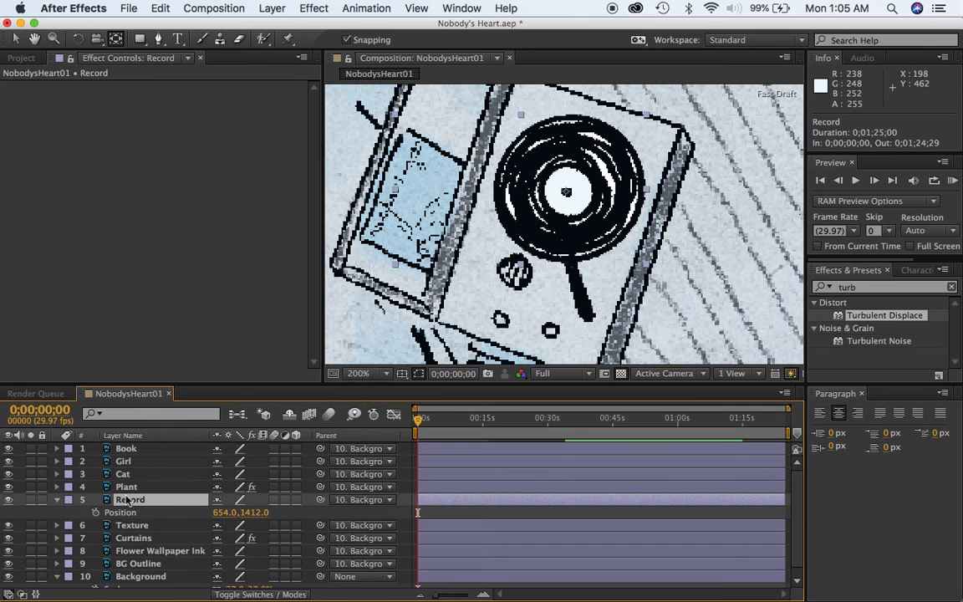
{"action": "key", "text": "r"}
{"action": "left_click_drag", "start_coordinate": [234, 512], "coordinate": [166, 496]}
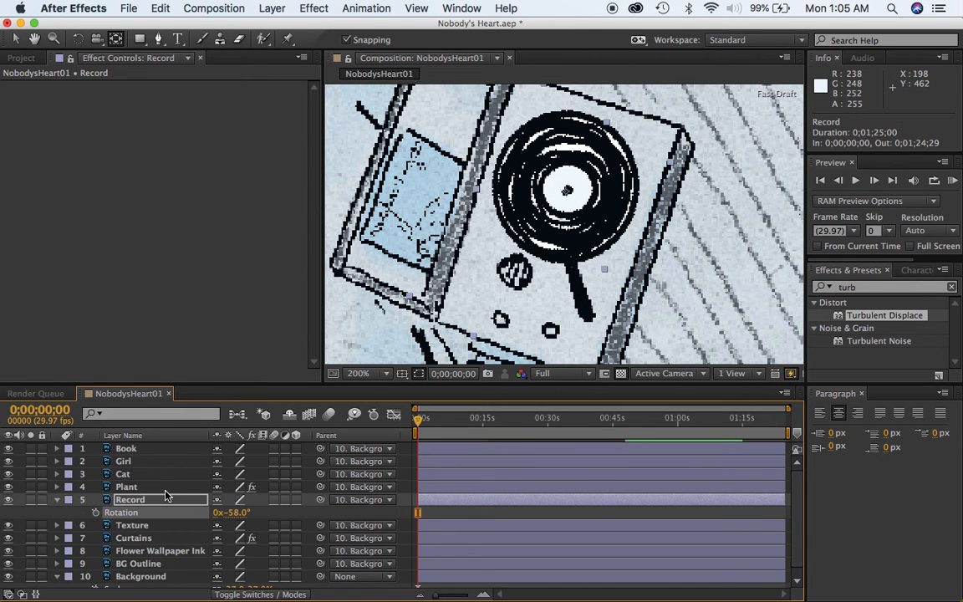
{"action": "key", "text": "super+z"}
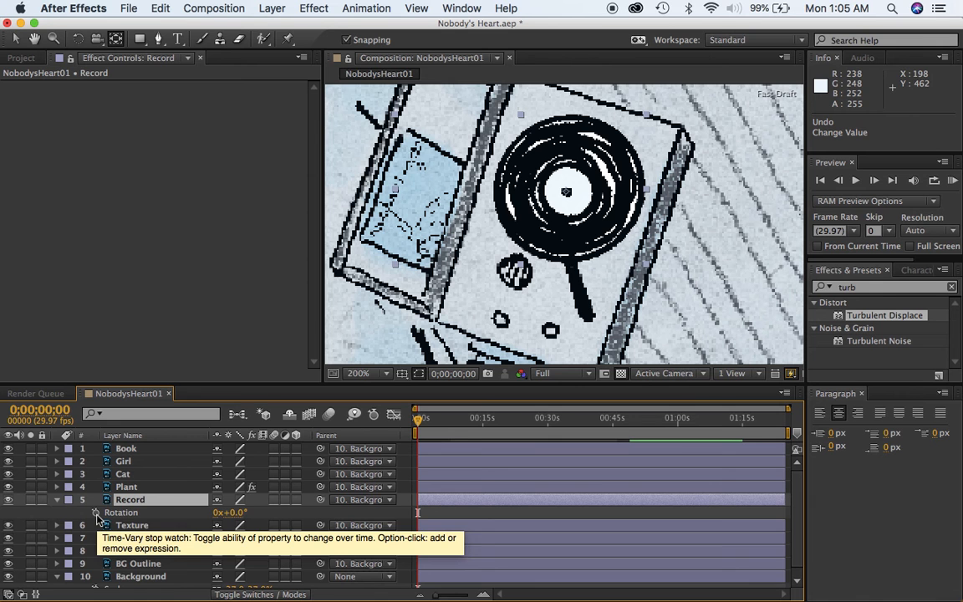
Step: Add the expression time*100 to the Record layer's Rotation
{"action": "left_click", "coordinate": [96, 515], "text": "alt"}
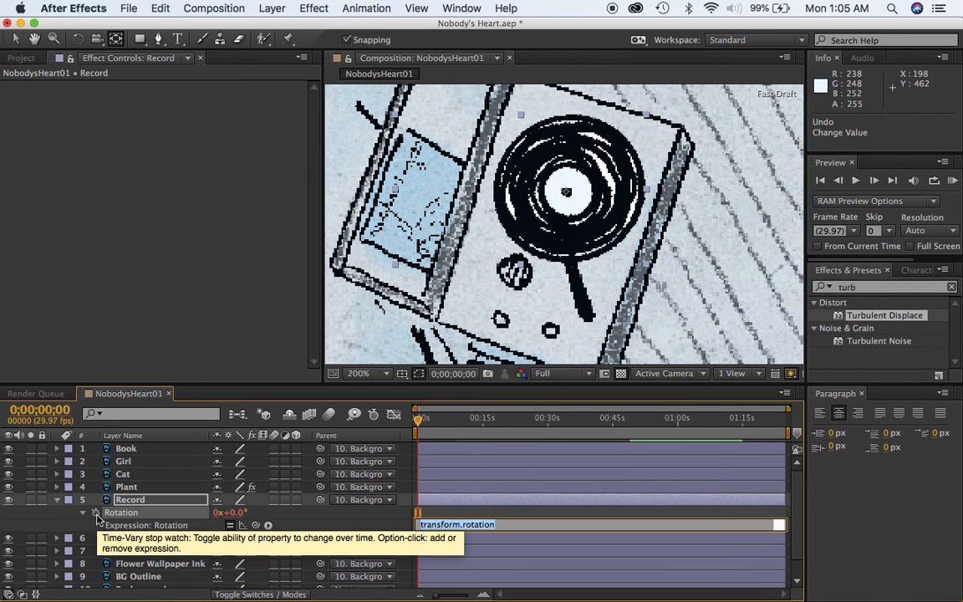
{"action": "type", "text": "time*100"}
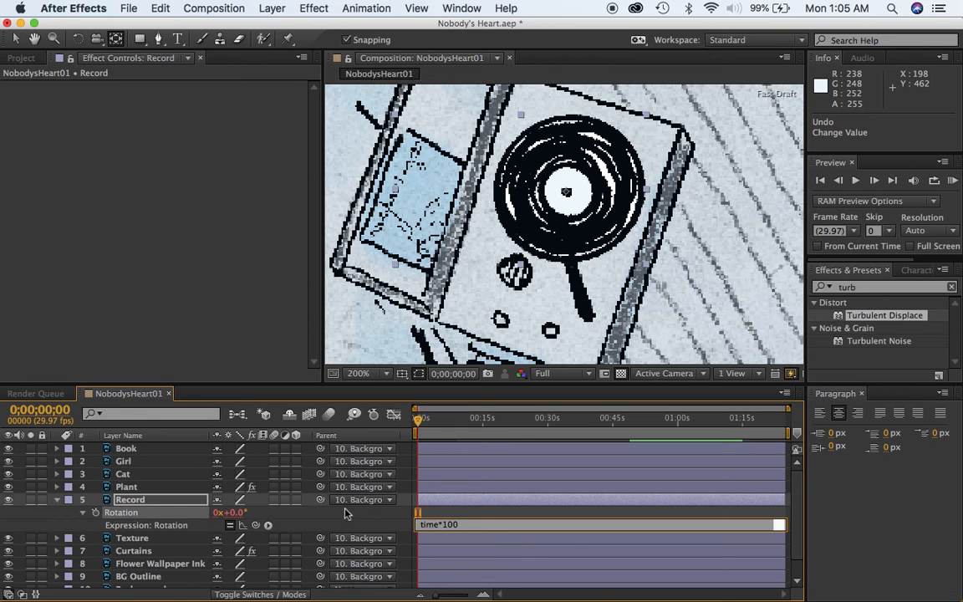
{"action": "left_click", "coordinate": [368, 513]}
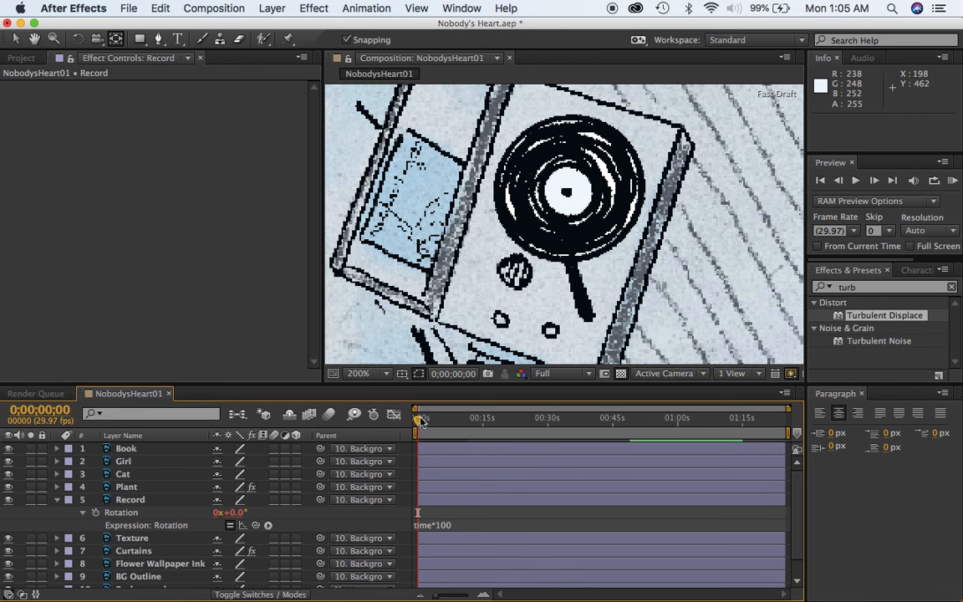
Step: Scrub the start of the timeline to check the record's spin and review the turntable within the room
{"action": "left_click_drag", "start_coordinate": [434, 426], "coordinate": [412, 421]}
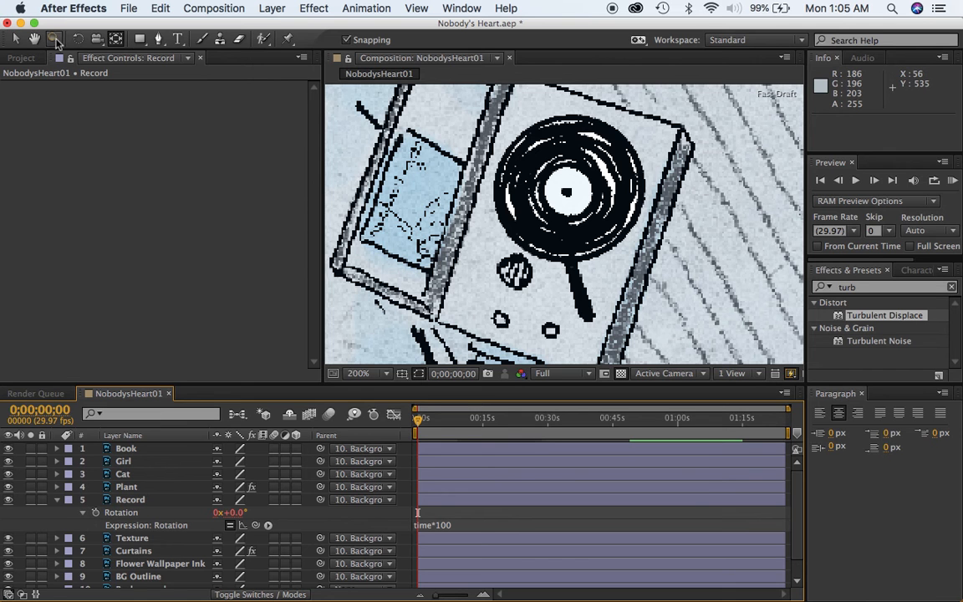
{"action": "left_click", "coordinate": [53, 39]}
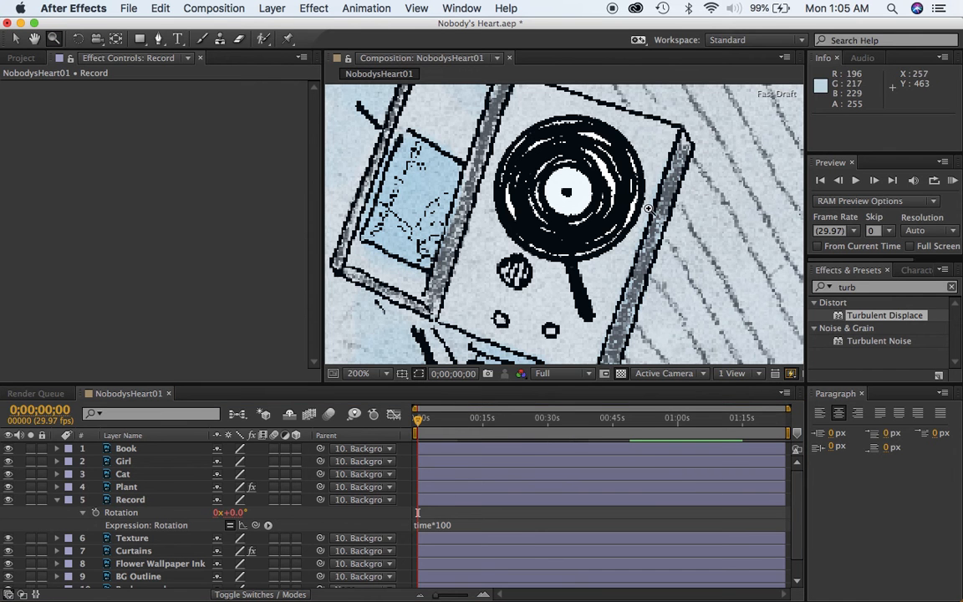
{"action": "left_click", "coordinate": [649, 211], "text": "alt"}
{"action": "left_click", "coordinate": [650, 218], "text": "alt"}
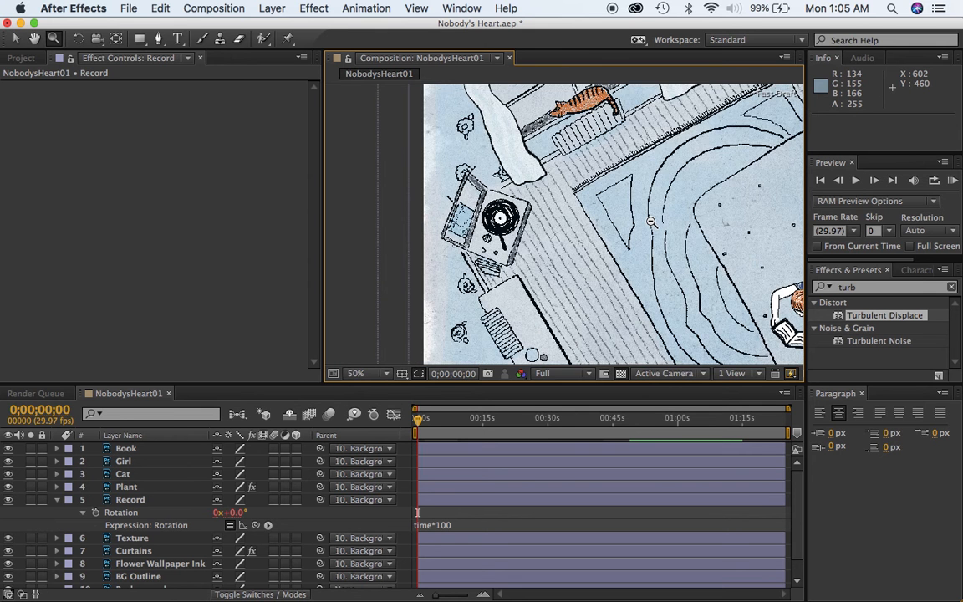
Step: Select the Cat layer and solo it to isolate the cat from the rest of the room
{"action": "left_click", "coordinate": [651, 222], "text": "alt"}
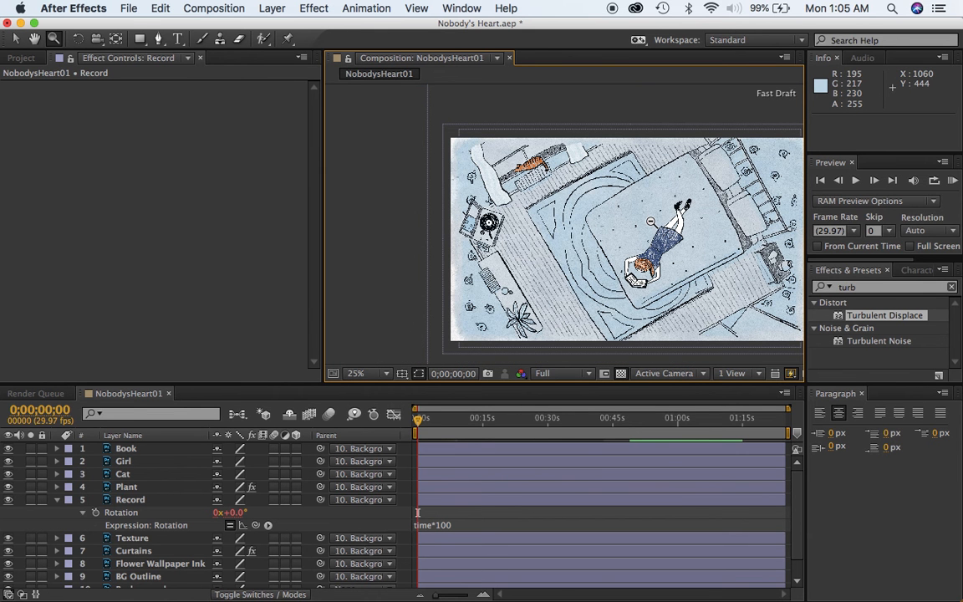
{"action": "key", "text": "h"}
{"action": "left_click_drag", "start_coordinate": [715, 226], "coordinate": [656, 203]}
{"action": "key", "text": "z"}
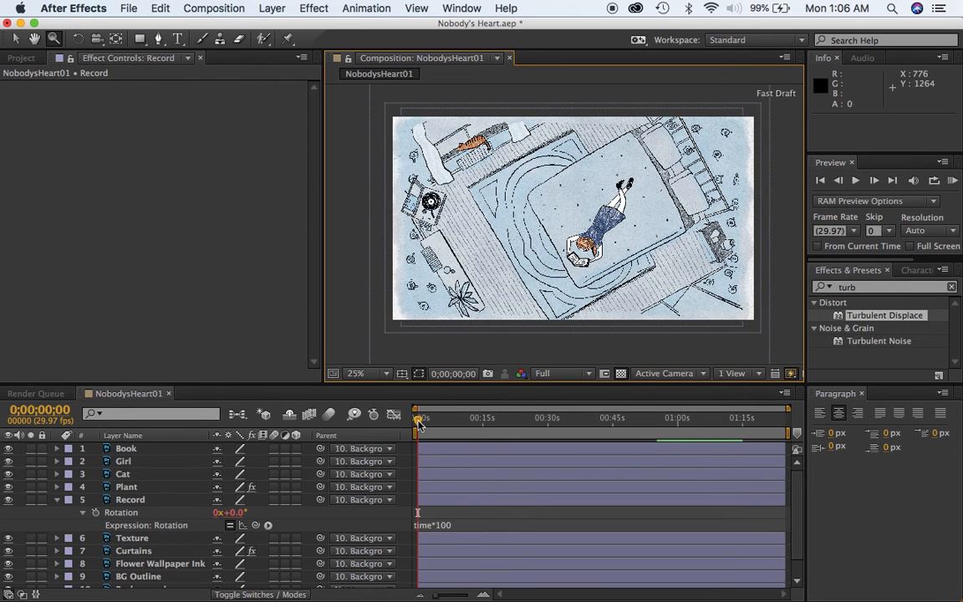
{"action": "mouse_move", "coordinate": [418, 422]}
{"action": "left_mouse_down"}
{"action": "mouse_move", "coordinate": [470, 428]}
{"action": "mouse_move", "coordinate": [416, 419]}
{"action": "left_mouse_up"}
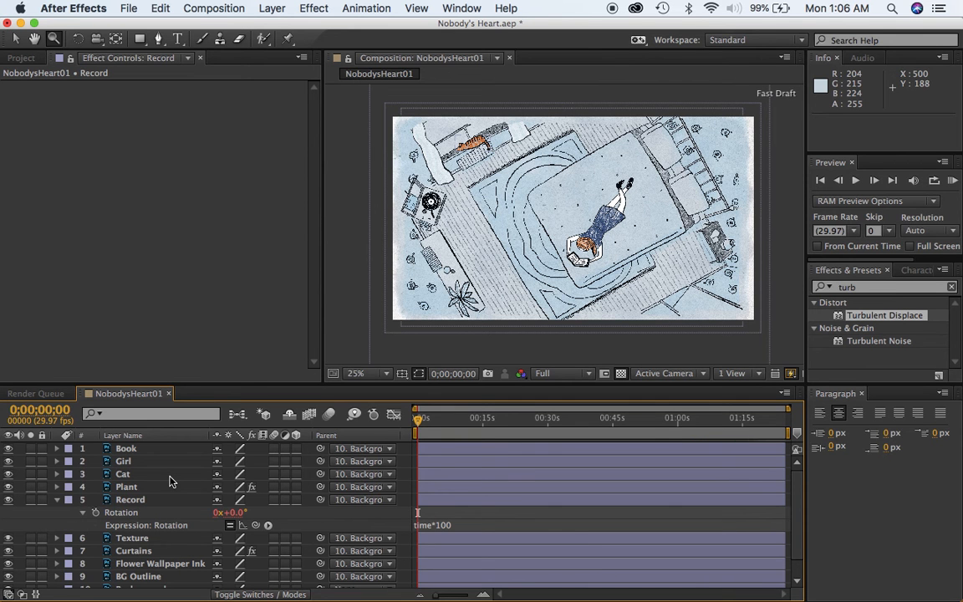
{"action": "left_click", "coordinate": [440, 128]}
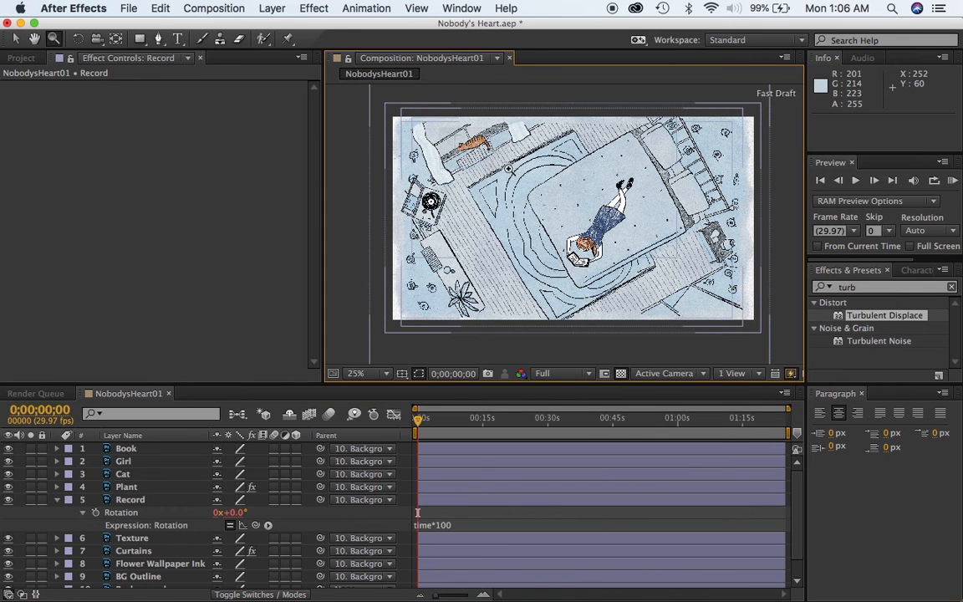
{"action": "left_click_drag", "start_coordinate": [442, 129], "coordinate": [516, 172]}
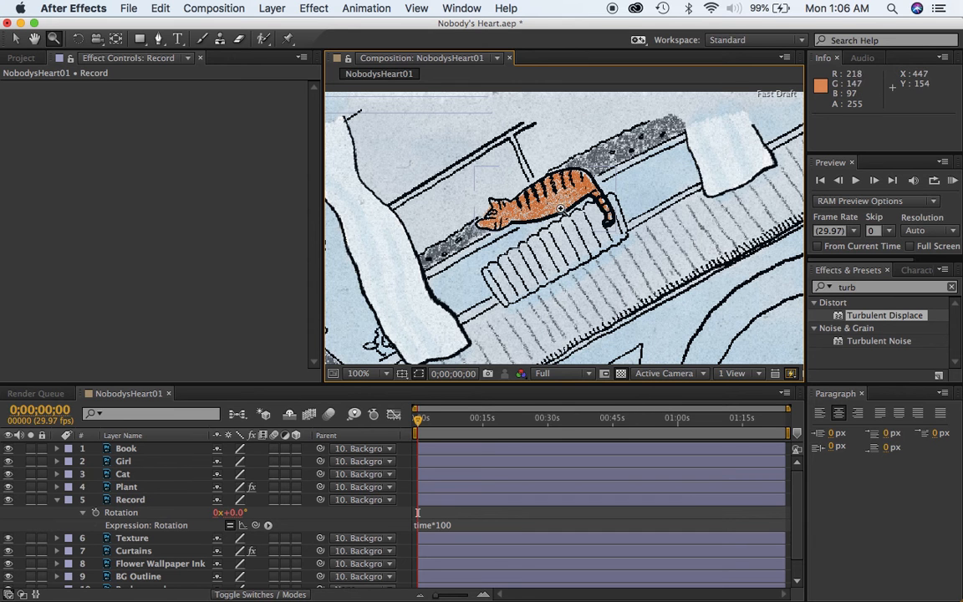
{"action": "left_click", "coordinate": [610, 211]}
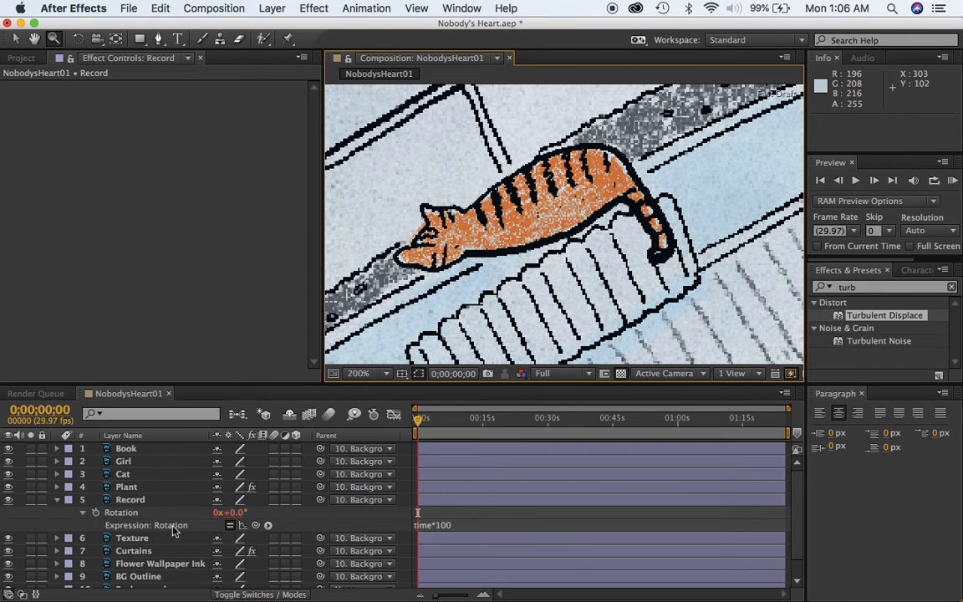
{"action": "left_click", "coordinate": [152, 475]}
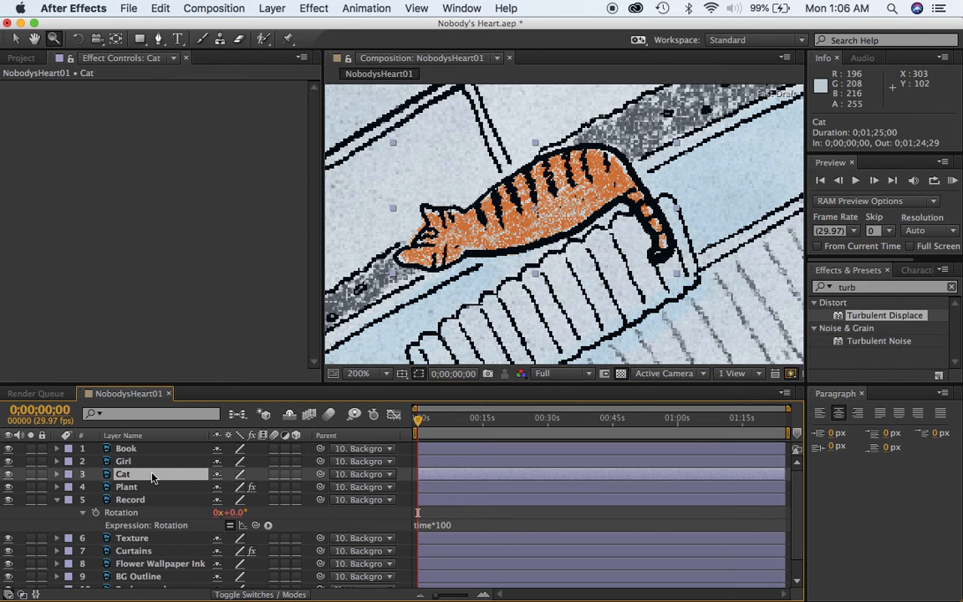
{"action": "left_click", "coordinate": [30, 475]}
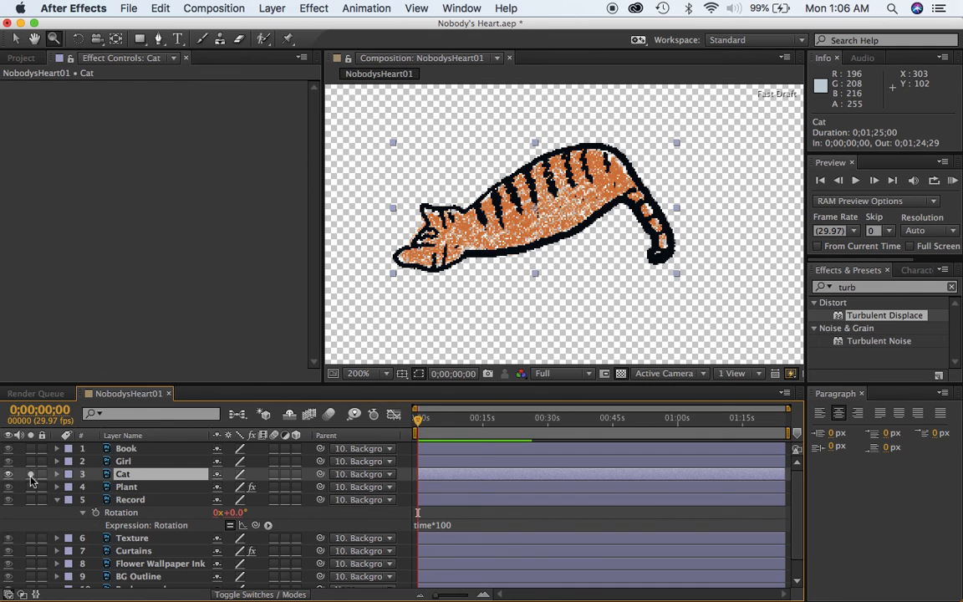
Step: Place Puppet pins on the cat's nose, cheek, forehead, ear tip and neck
{"action": "left_click", "coordinate": [288, 40]}
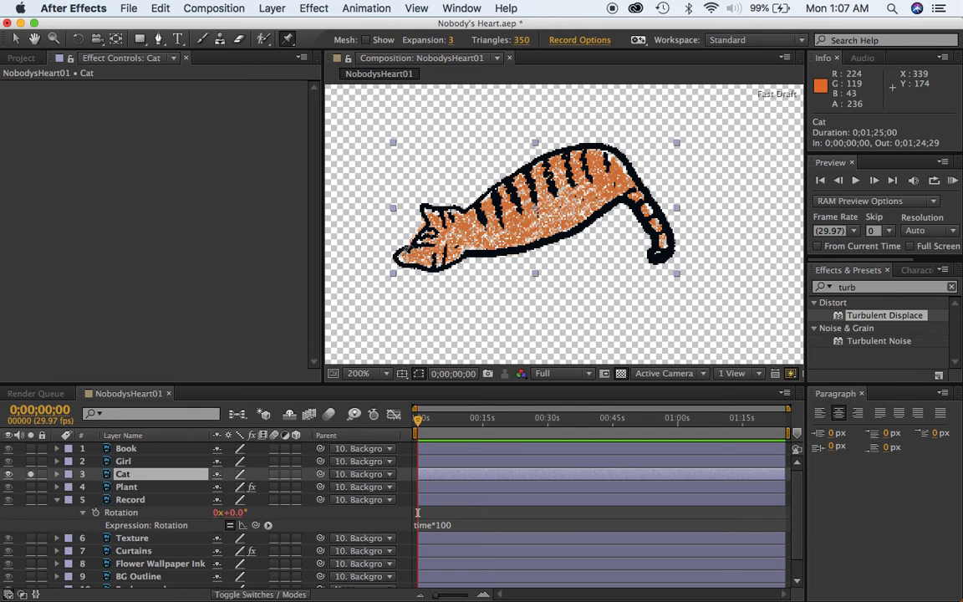
{"action": "left_click", "coordinate": [399, 255]}
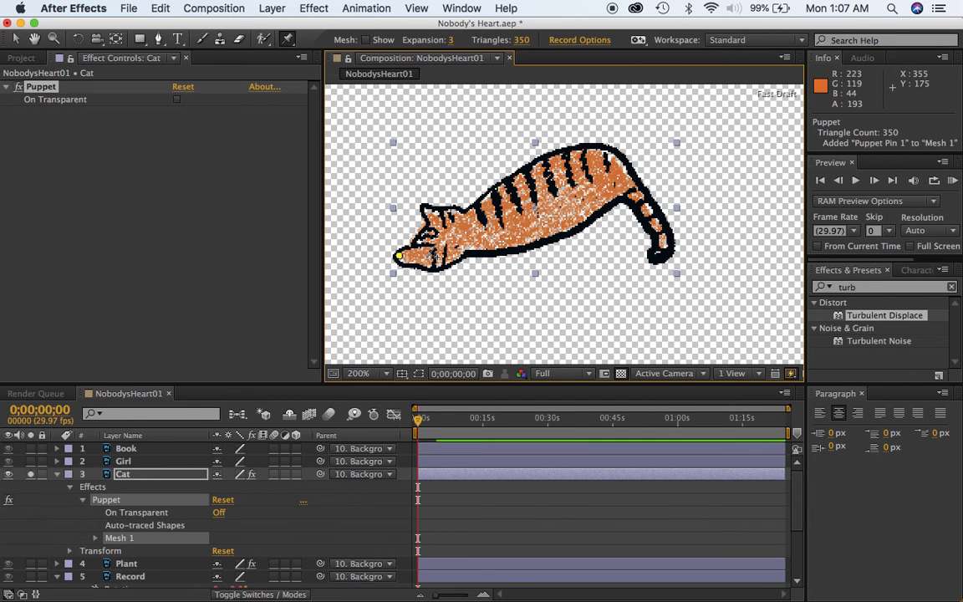
{"action": "left_click", "coordinate": [427, 255]}
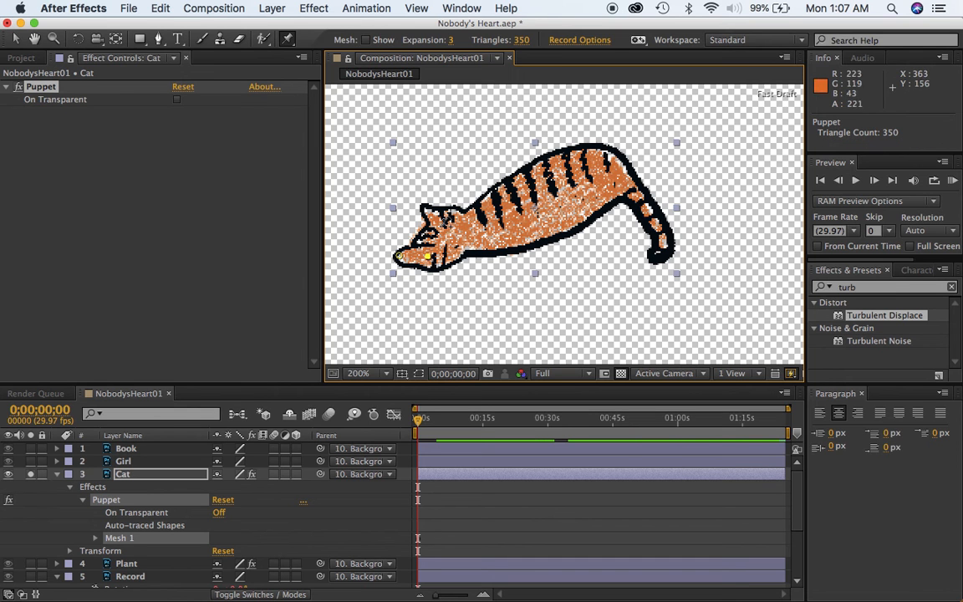
{"action": "left_click", "coordinate": [441, 224]}
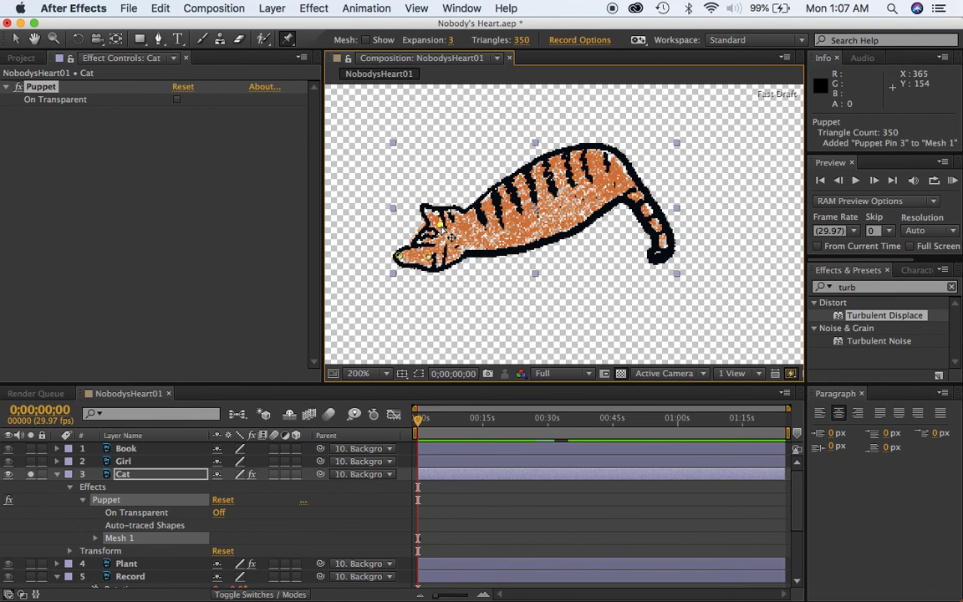
{"action": "left_click", "coordinate": [425, 208]}
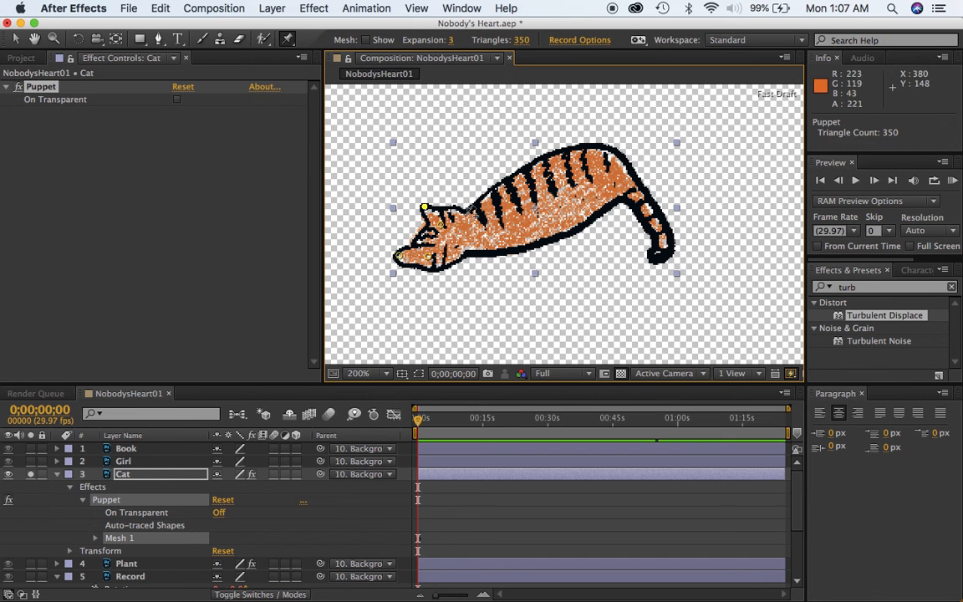
{"action": "left_click", "coordinate": [473, 230]}
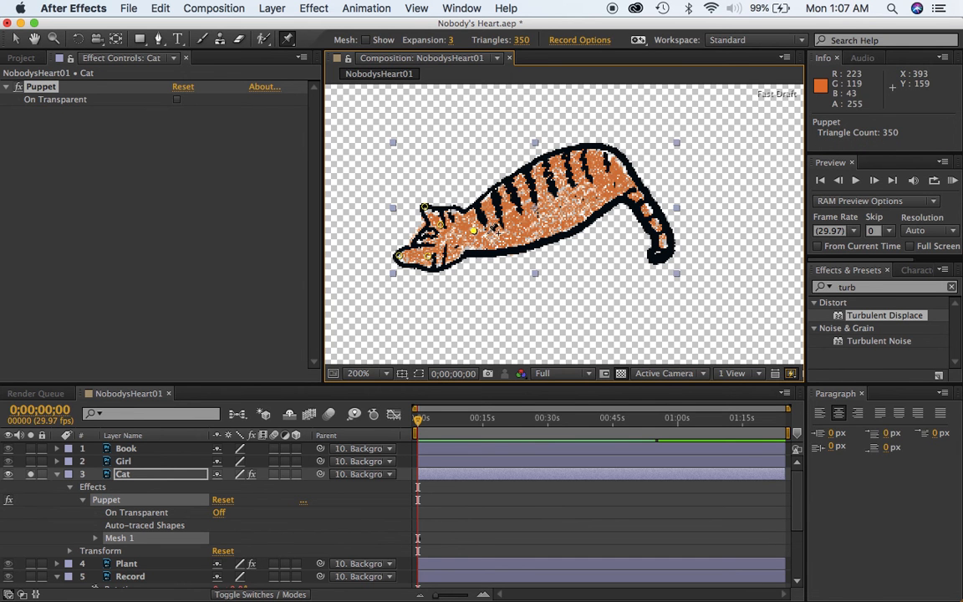
Step: Add Puppet pins along the cat's belly, hindquarters and tail base, and down the tail to its tip
{"action": "left_click", "coordinate": [537, 232]}
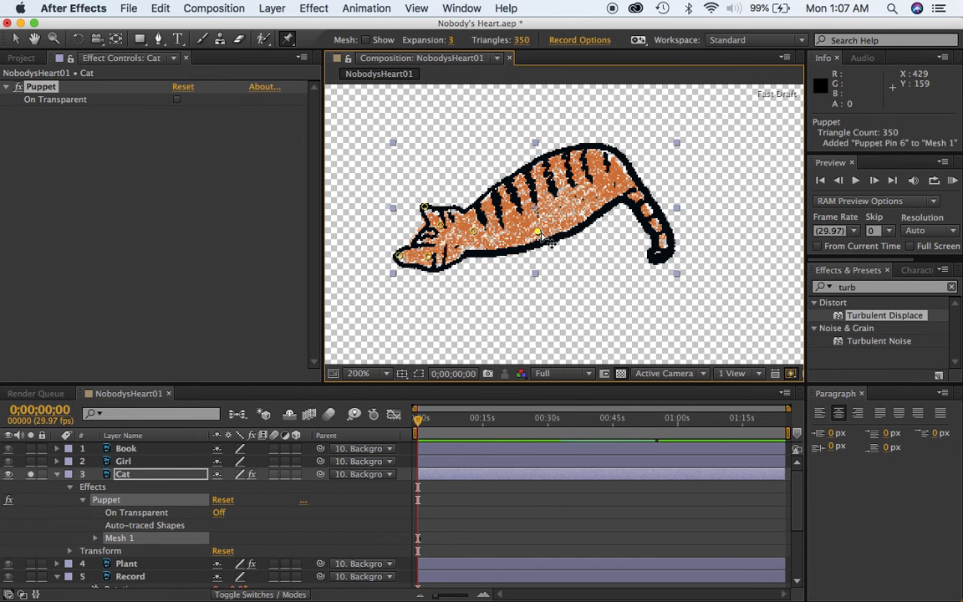
{"action": "left_click", "coordinate": [583, 215]}
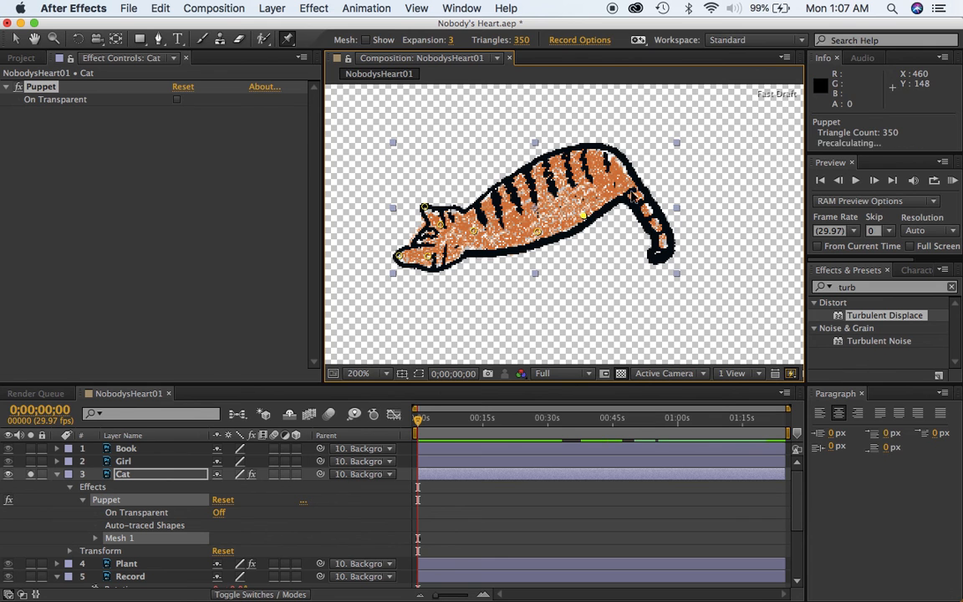
{"action": "left_click", "coordinate": [630, 191]}
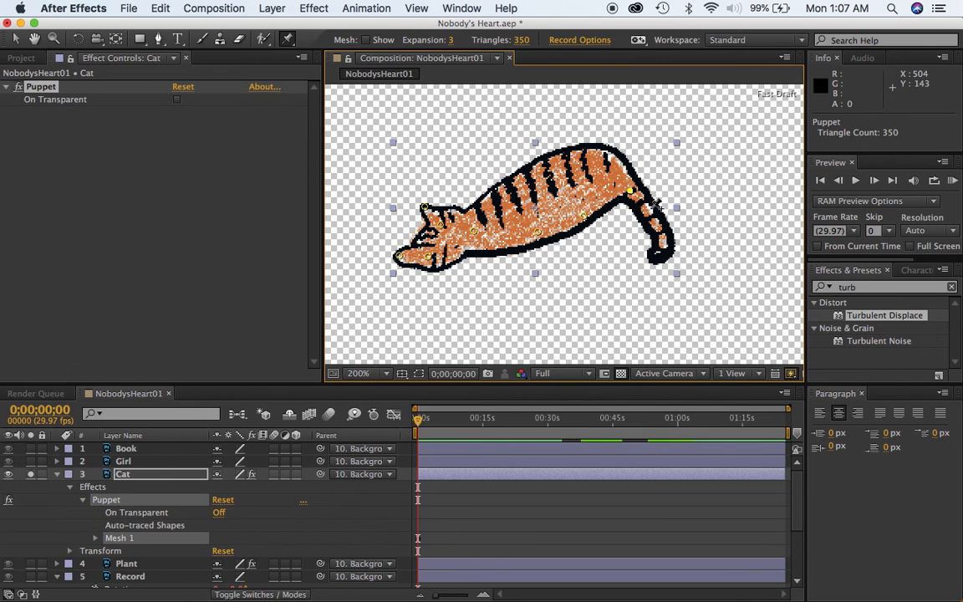
{"action": "left_click", "coordinate": [649, 206]}
{"action": "left_click", "coordinate": [660, 236]}
{"action": "left_click", "coordinate": [658, 256]}
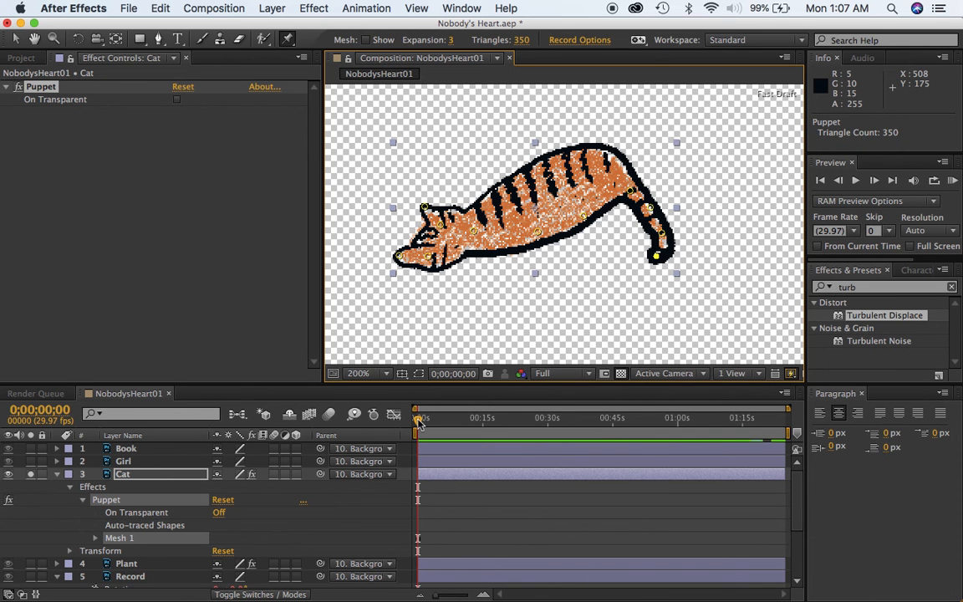
Step: Set the NobodysHeart01 composition's duration to 0;00;20;00 and recheck it in the composition settings
{"action": "left_click_drag", "start_coordinate": [420, 423], "coordinate": [372, 382]}
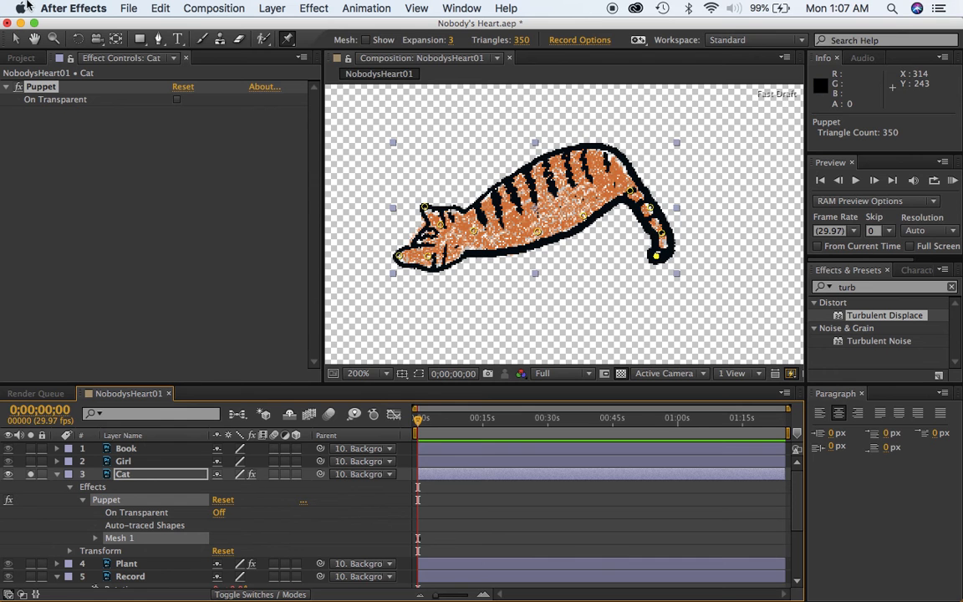
{"action": "left_click", "coordinate": [201, 8]}
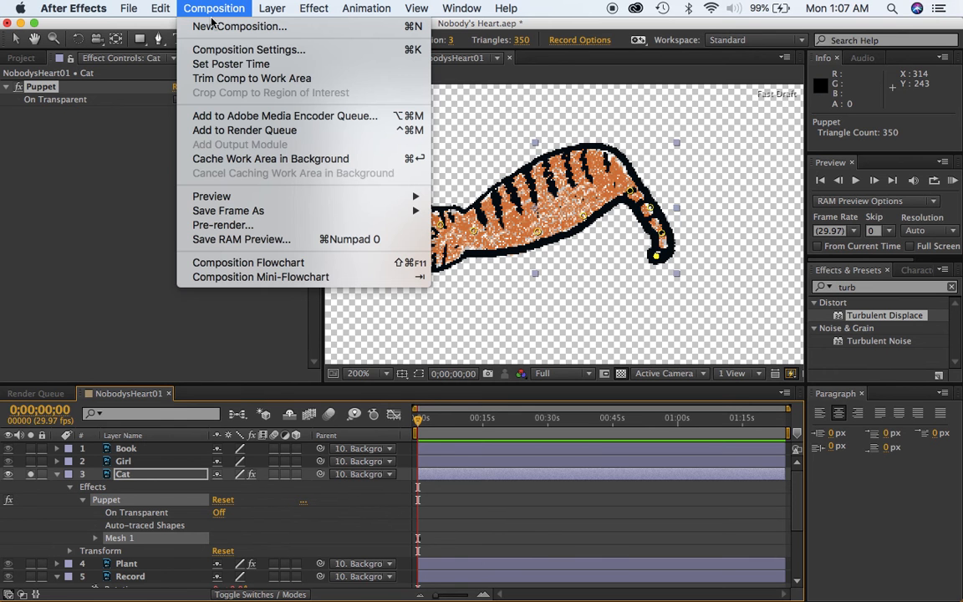
{"action": "left_click", "coordinate": [249, 49]}
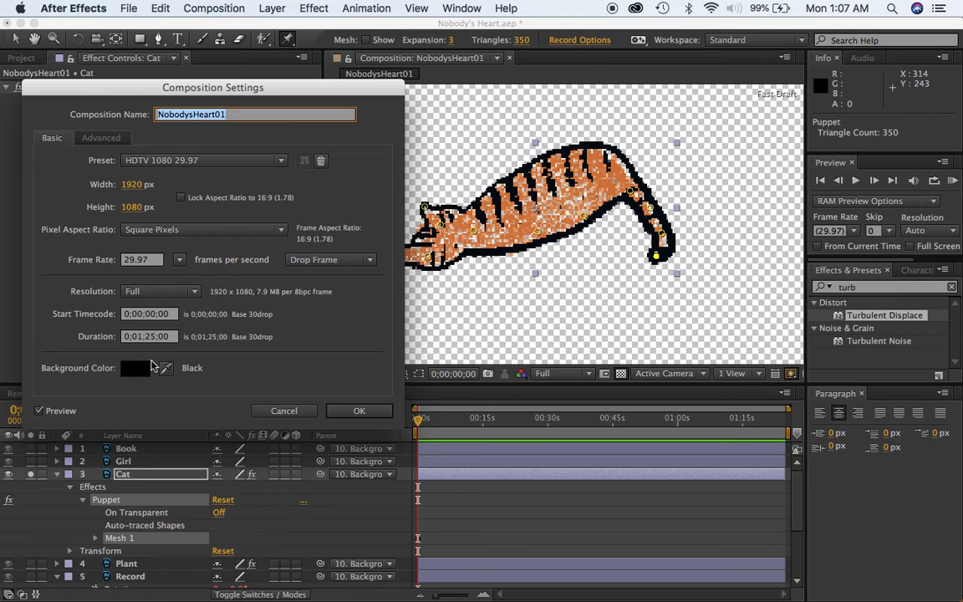
{"action": "left_click", "coordinate": [151, 337]}
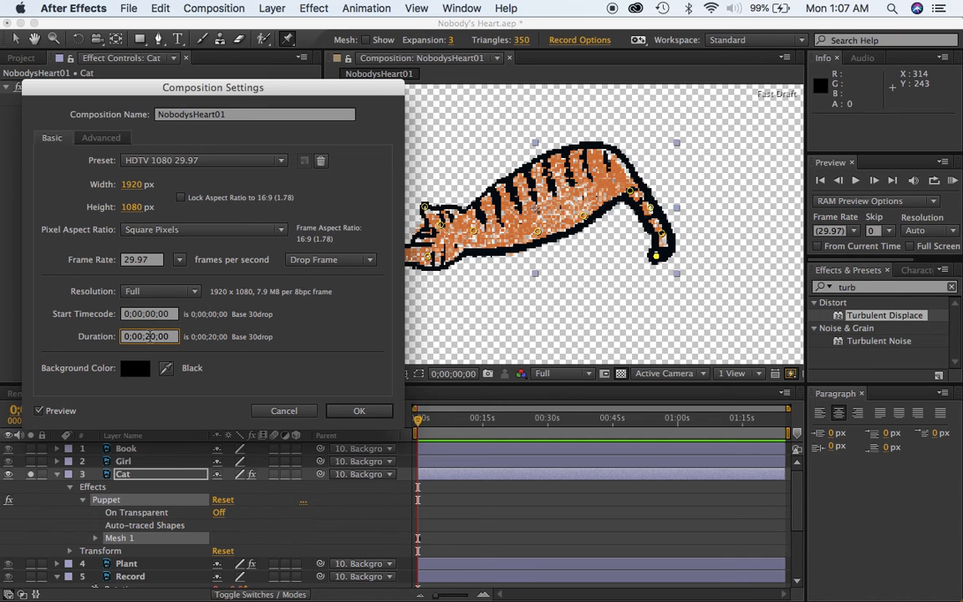
{"action": "left_click", "coordinate": [360, 411]}
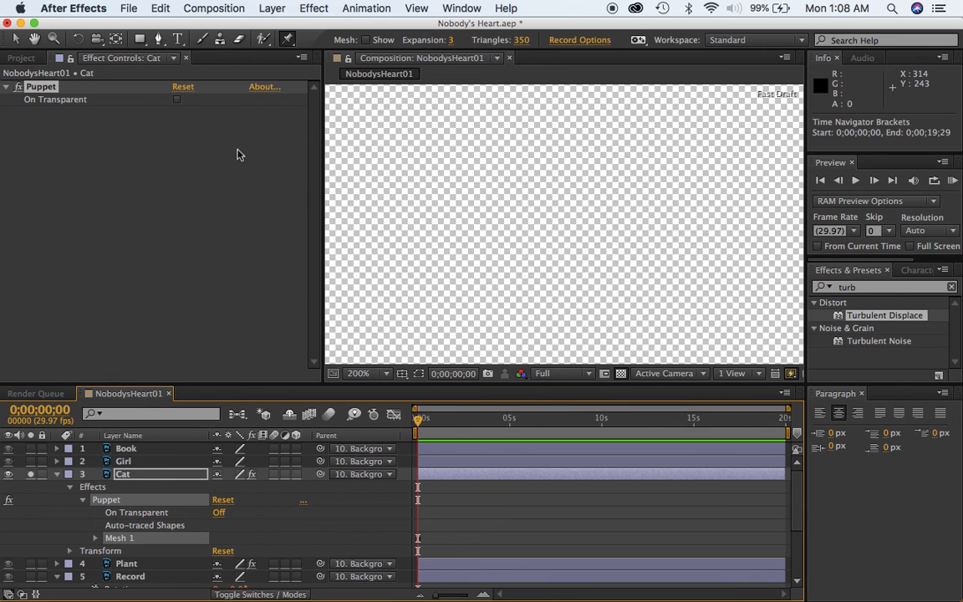
{"action": "left_click", "coordinate": [189, 8]}
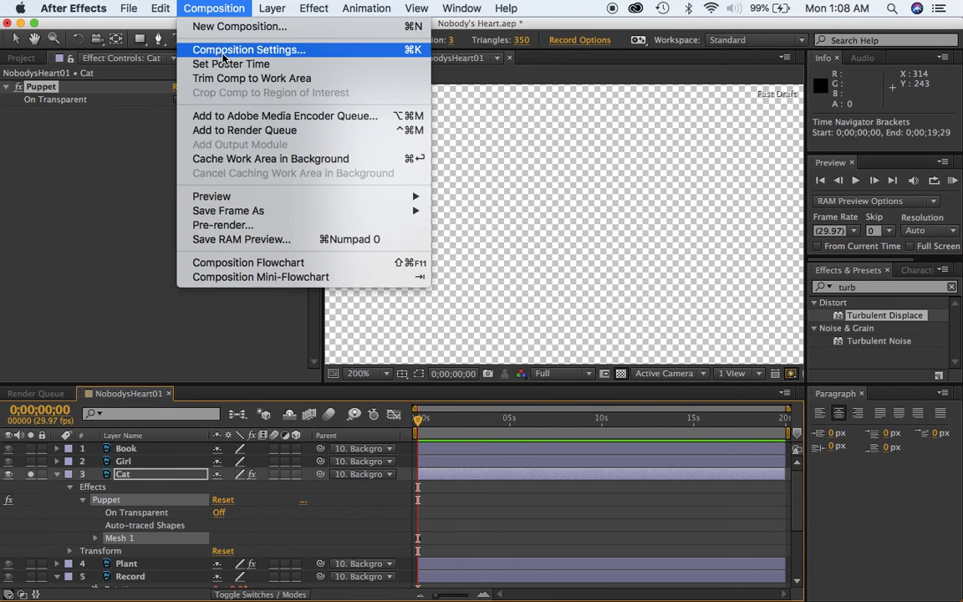
{"action": "left_click", "coordinate": [225, 50]}
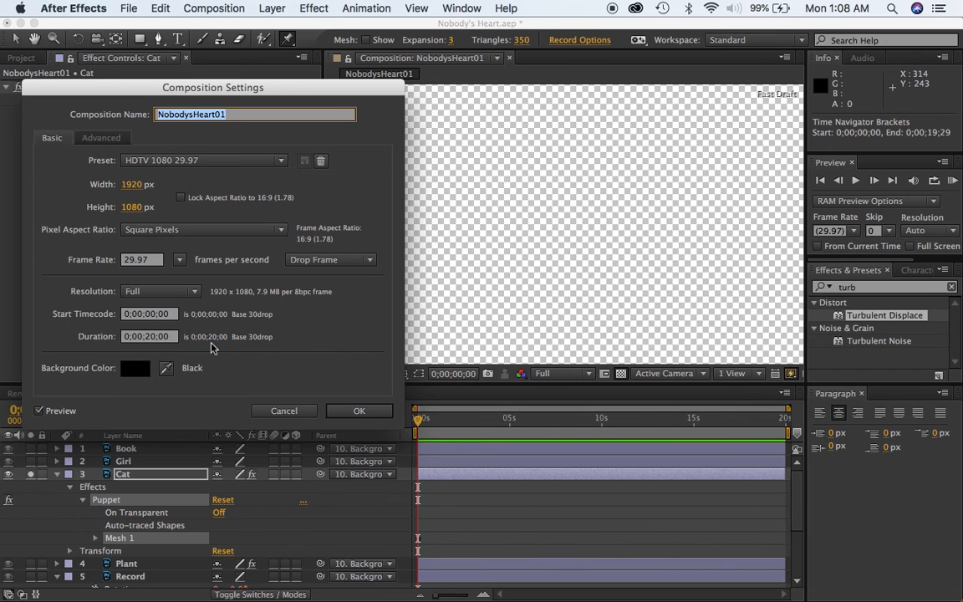
{"action": "left_click", "coordinate": [365, 413]}
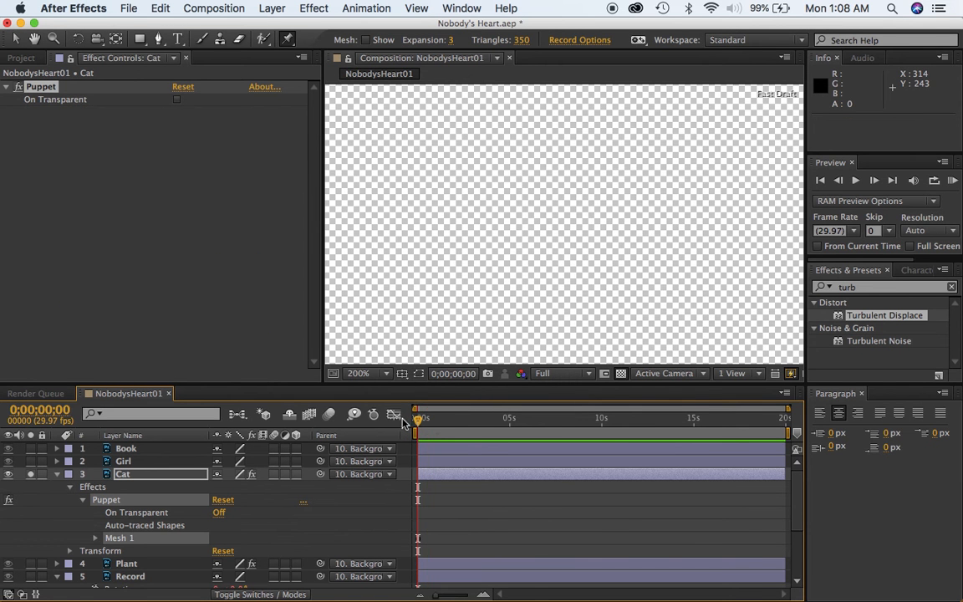
Step: Turn off the Cat layer's solo to show all layers of the room again
{"action": "left_click", "coordinate": [30, 475]}
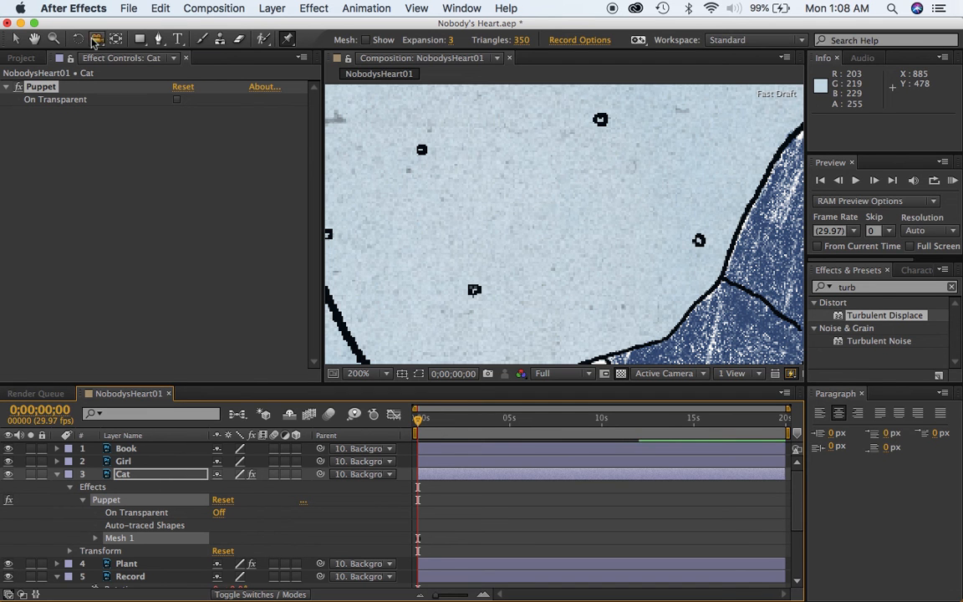
{"action": "left_click", "coordinate": [52, 38]}
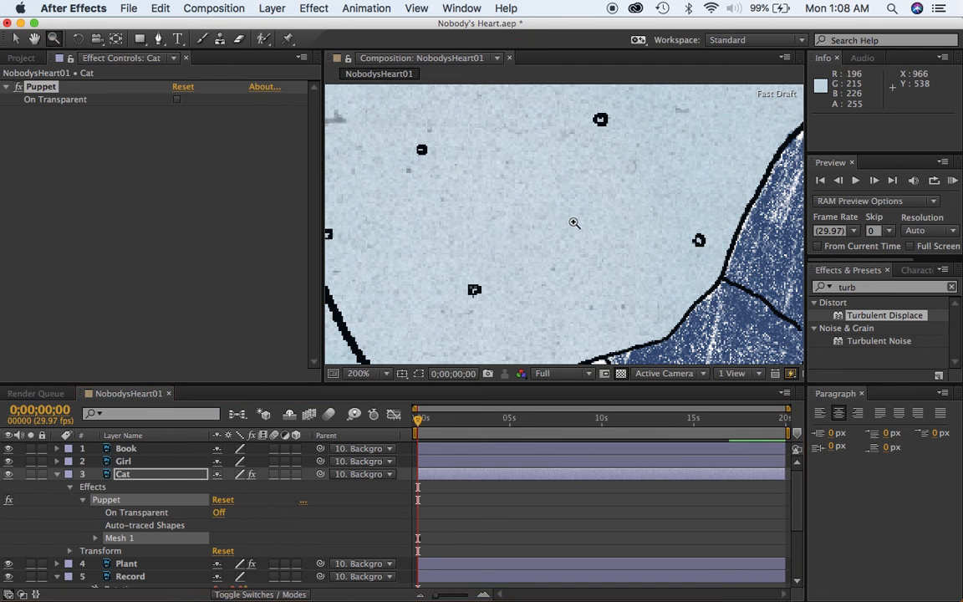
{"action": "right_click", "coordinate": [574, 226]}
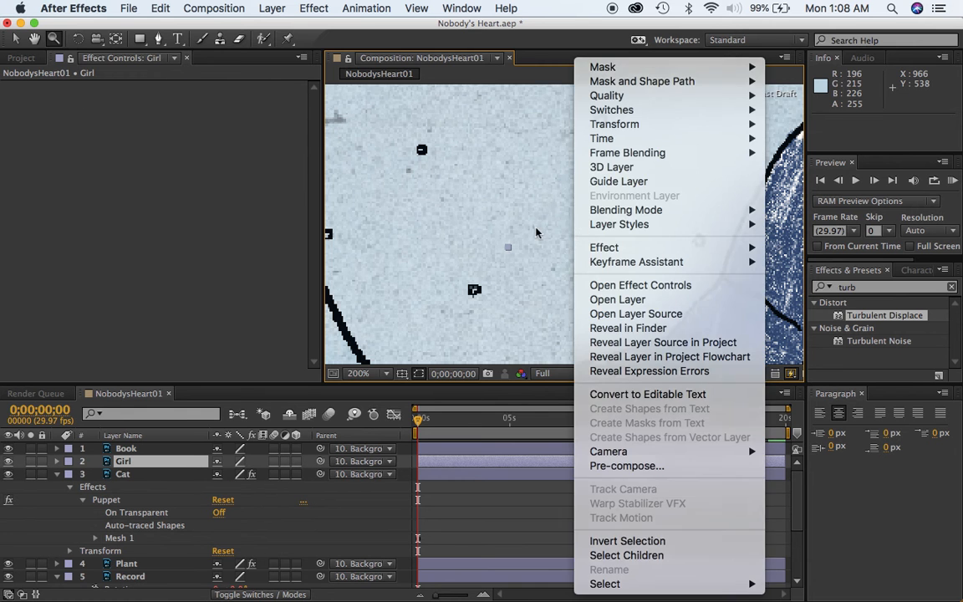
{"action": "key", "text": "Escape"}
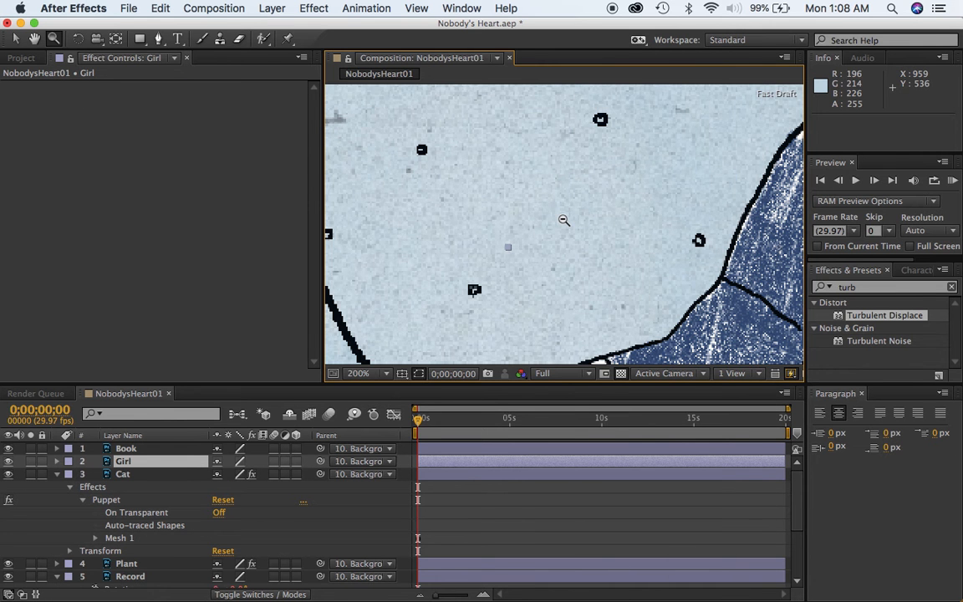
{"action": "left_click", "coordinate": [563, 220], "text": "alt"}
{"action": "left_click", "coordinate": [564, 220], "text": "alt"}
{"action": "left_click", "coordinate": [563, 220], "text": "alt"}
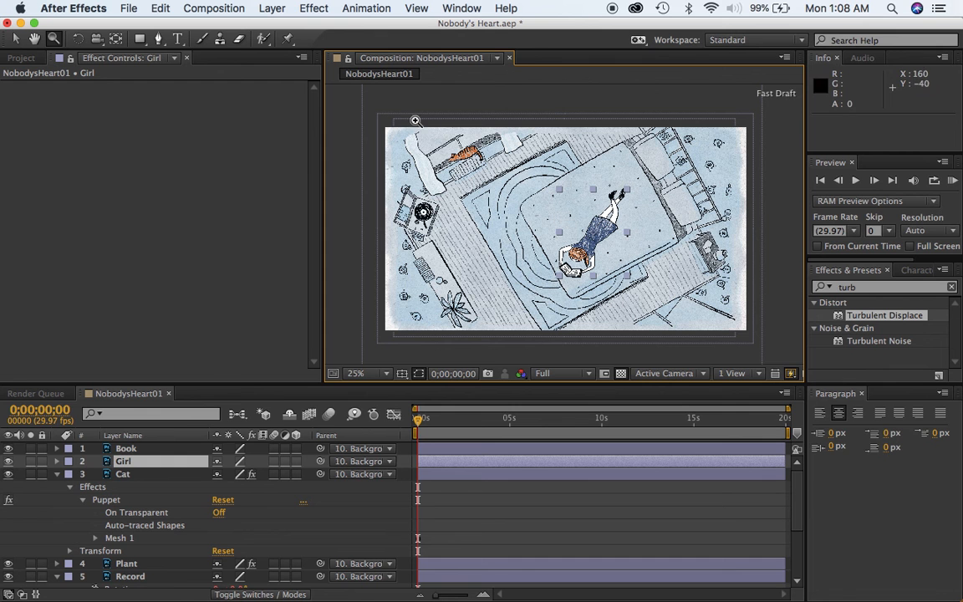
Step: Select the Puppet effect on the Cat layer to display its pins over the artwork
{"action": "left_click_drag", "start_coordinate": [411, 135], "coordinate": [520, 185]}
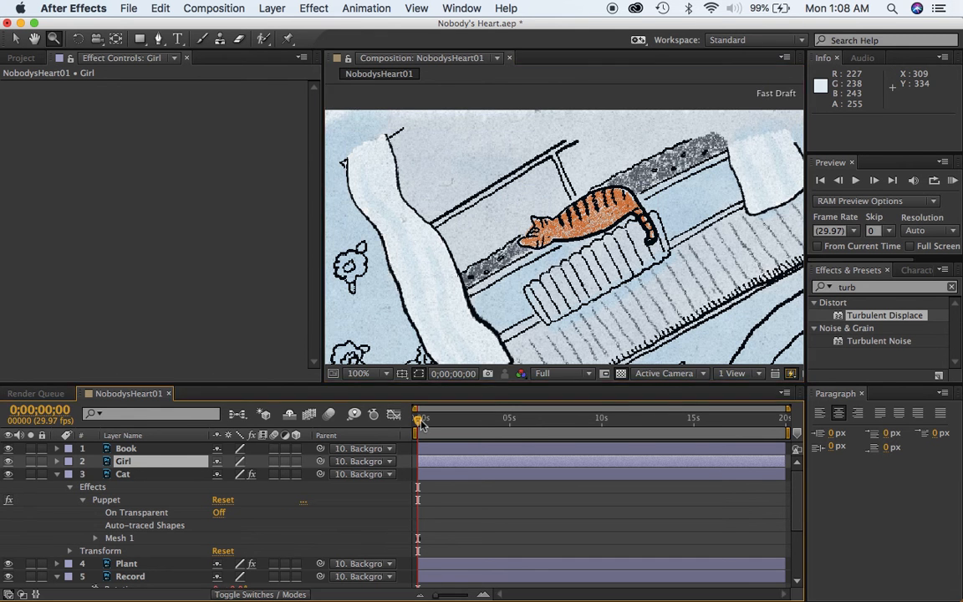
{"action": "left_click", "coordinate": [165, 475]}
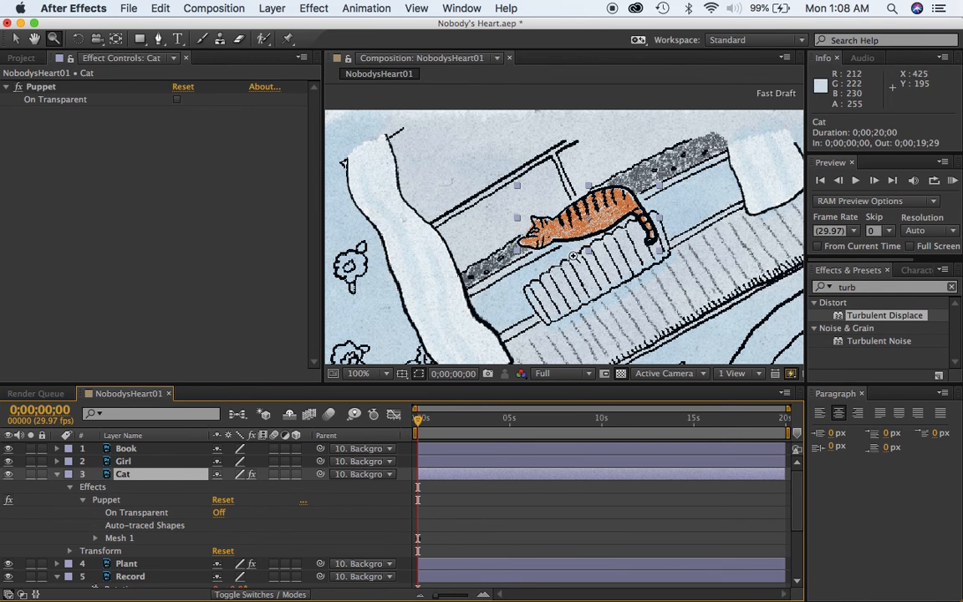
{"action": "left_click", "coordinate": [583, 224]}
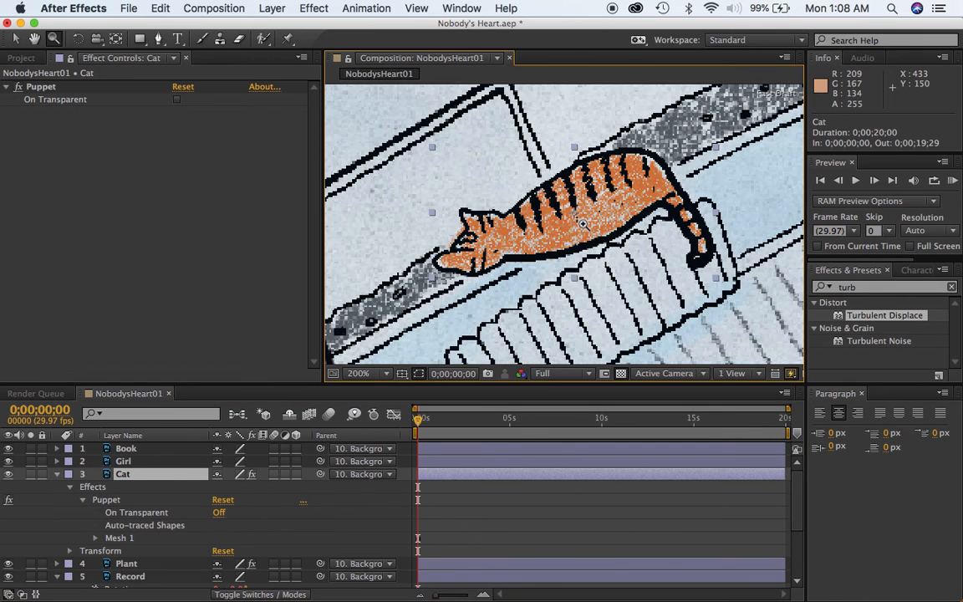
{"action": "left_click", "coordinate": [130, 503]}
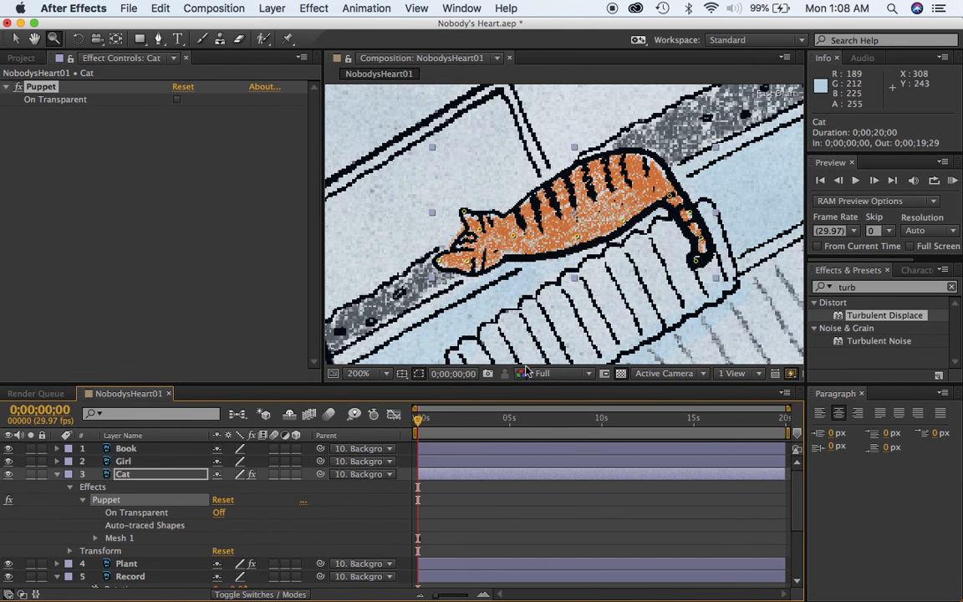
Step: At 0;00;00;11, pose the cat with its Puppet pins: tail tip swung out to the right, nose slightly lower and ear tip slightly higher
{"action": "left_click", "coordinate": [16, 39]}
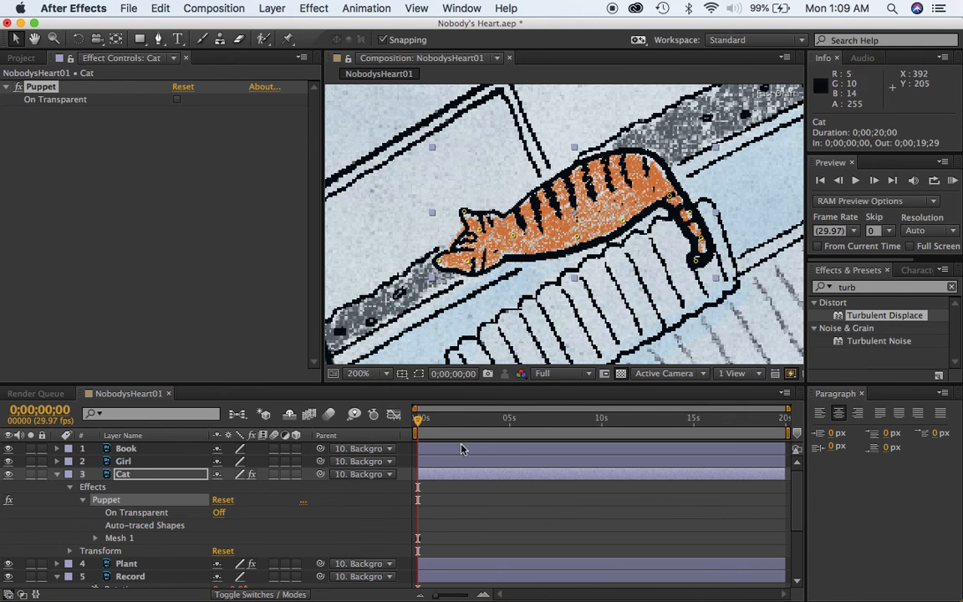
{"action": "left_click_drag", "start_coordinate": [421, 424], "coordinate": [430, 425]}
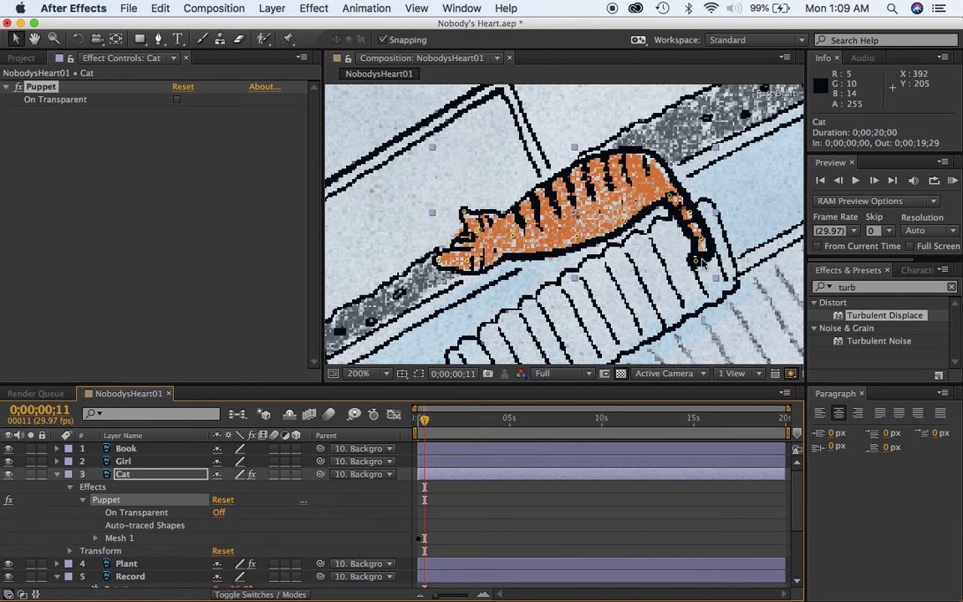
{"action": "left_click_drag", "start_coordinate": [705, 272], "coordinate": [721, 279]}
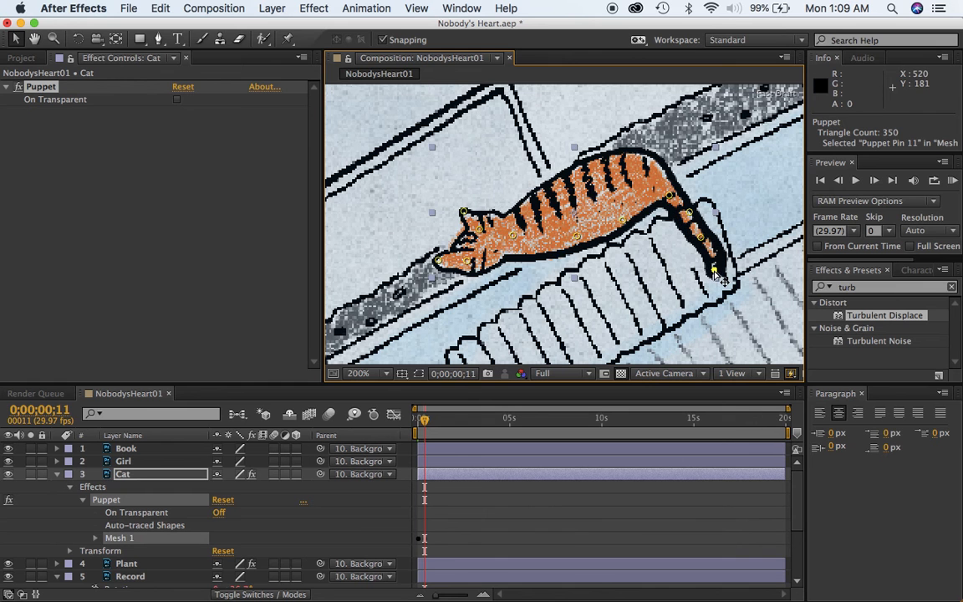
{"action": "left_click_drag", "start_coordinate": [718, 274], "coordinate": [730, 274]}
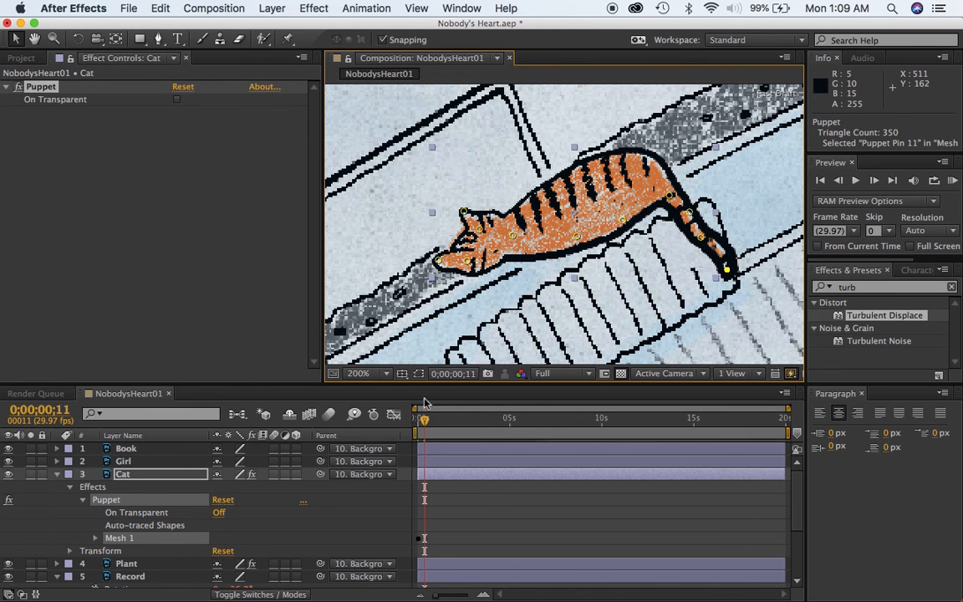
{"action": "left_click_drag", "start_coordinate": [436, 260], "coordinate": [437, 265]}
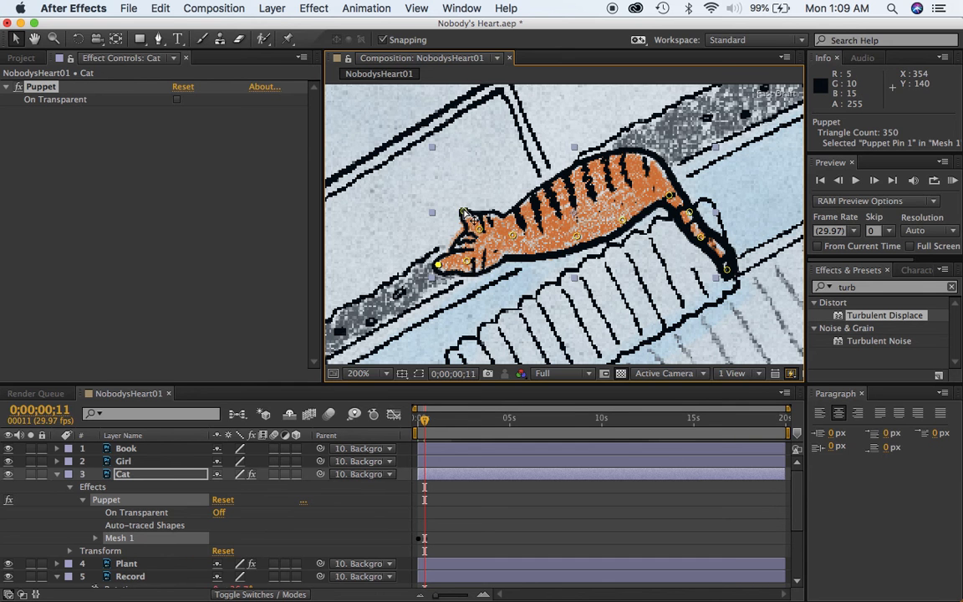
{"action": "left_click", "coordinate": [464, 212]}
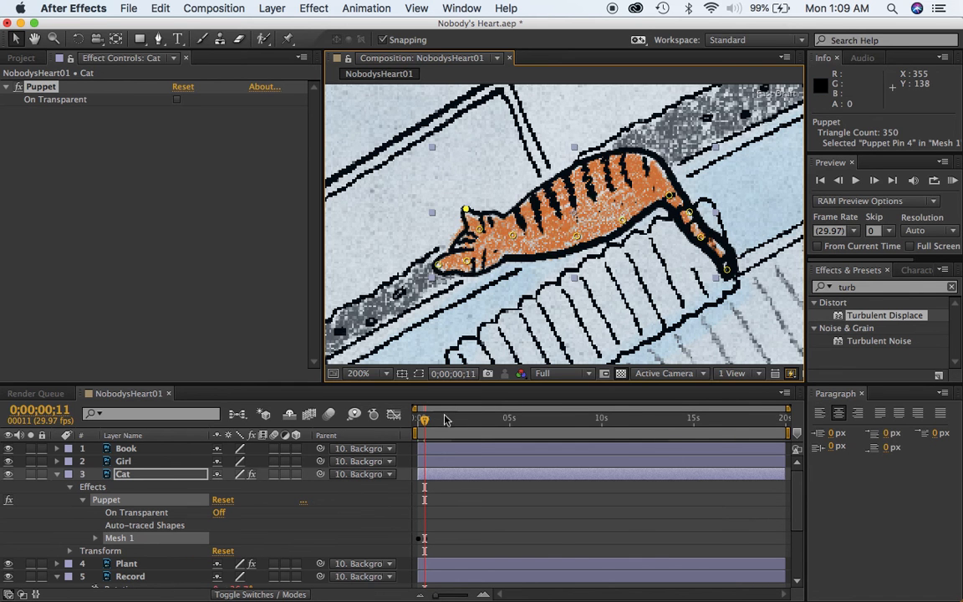
Step: At 0;00;00;29, repose the cat's Puppet pins: tail tip raised outward with the mid-tail pins bent down, ear and nose nudged slightly right
{"action": "left_click_drag", "start_coordinate": [425, 419], "coordinate": [437, 422]}
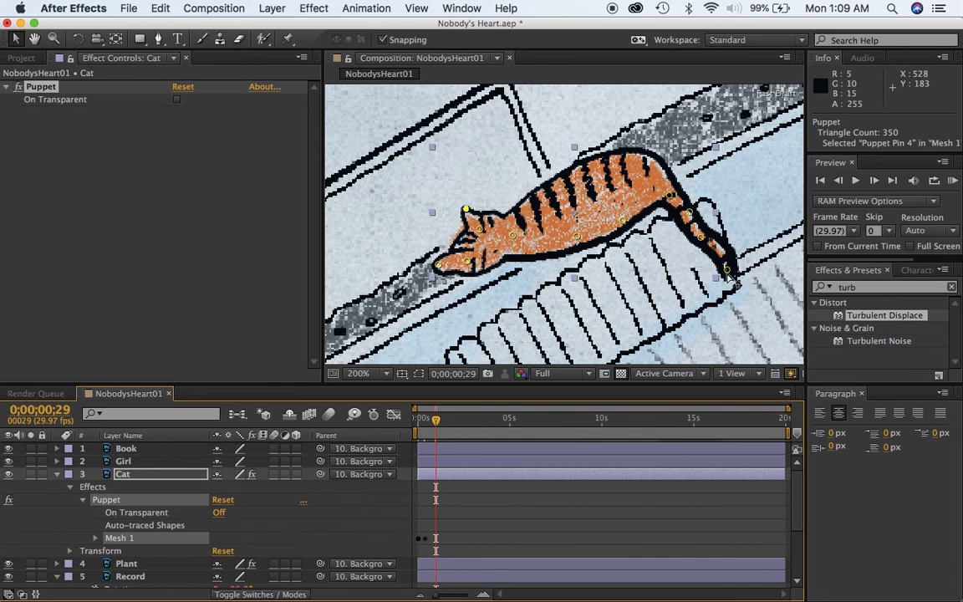
{"action": "left_click_drag", "start_coordinate": [730, 276], "coordinate": [753, 260]}
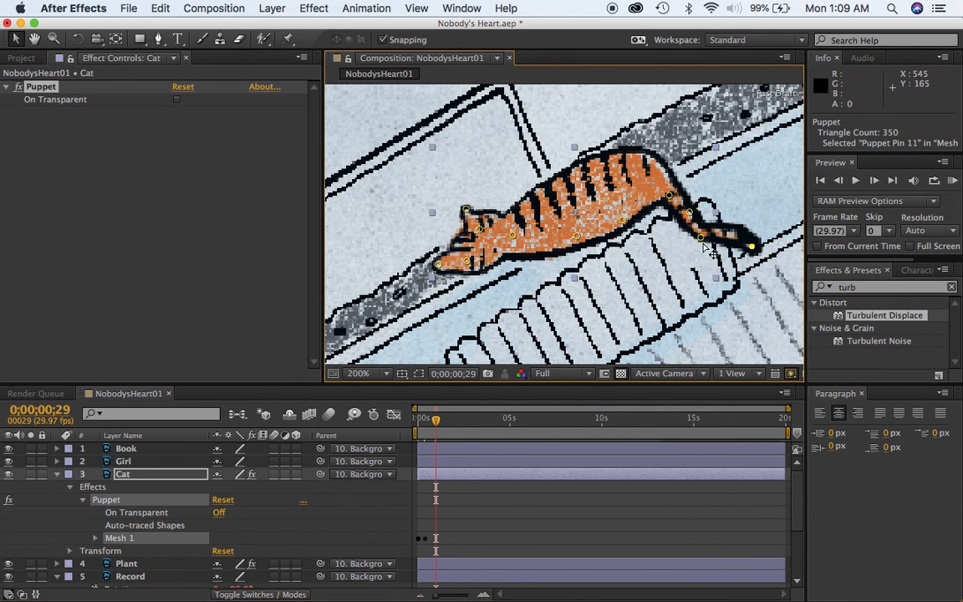
{"action": "left_click", "coordinate": [686, 217]}
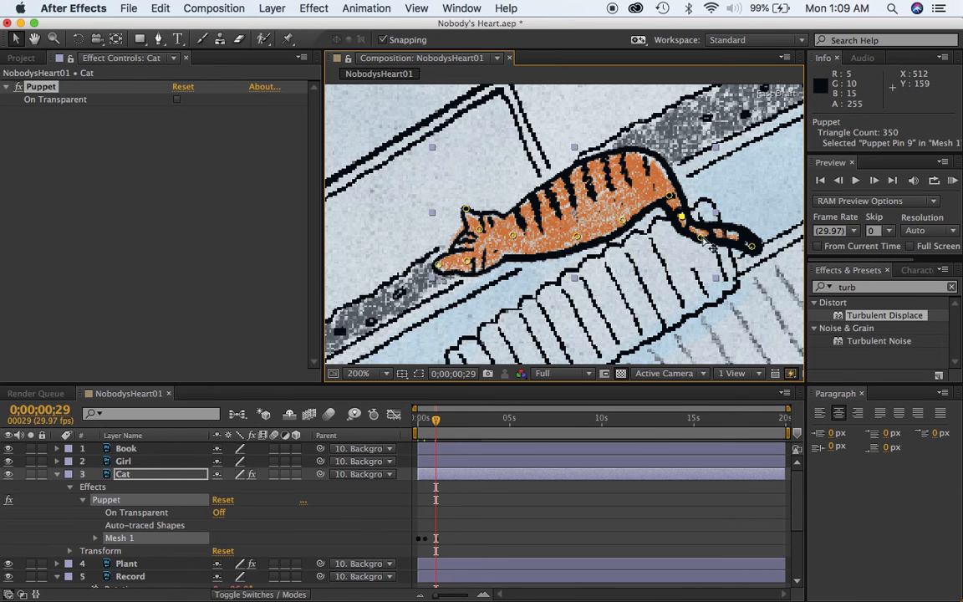
{"action": "left_click", "coordinate": [701, 235]}
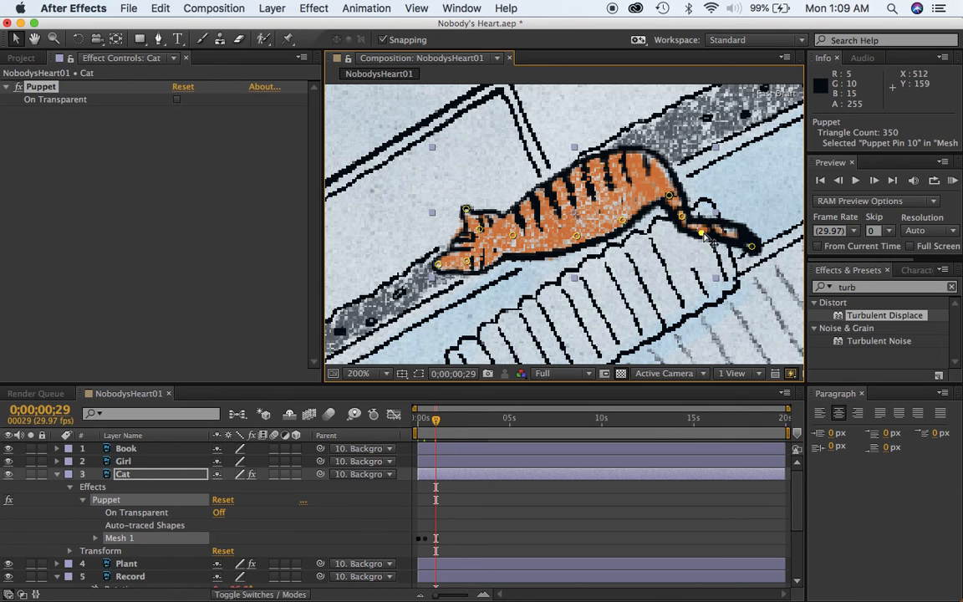
{"action": "left_click_drag", "start_coordinate": [705, 238], "coordinate": [705, 248]}
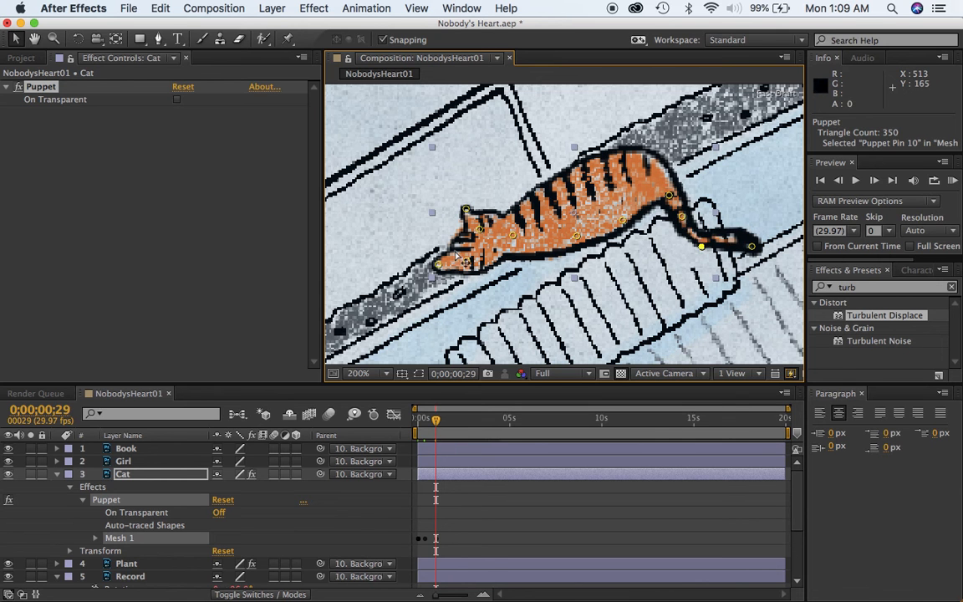
{"action": "left_click", "coordinate": [467, 210]}
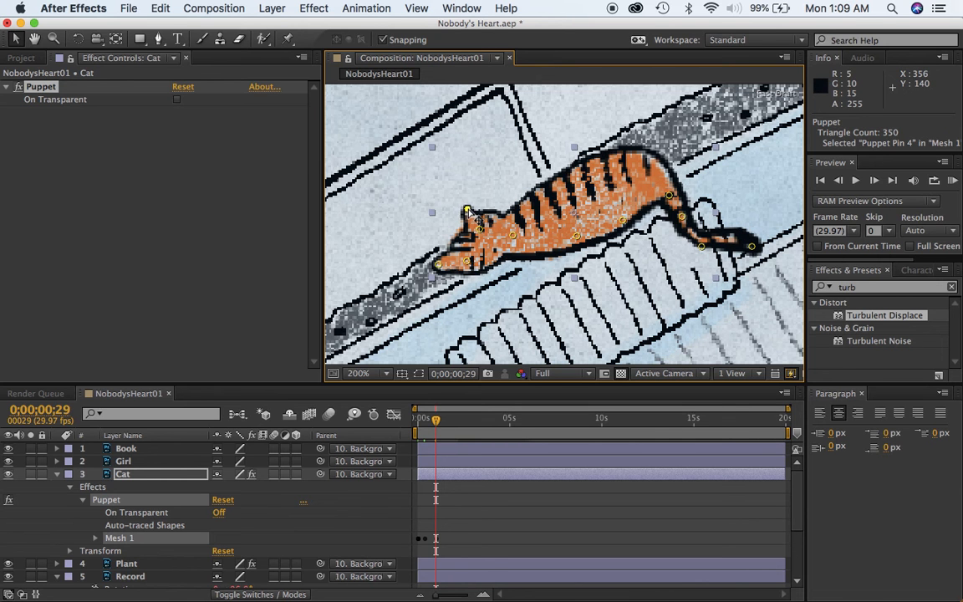
{"action": "left_click_drag", "start_coordinate": [468, 211], "coordinate": [470, 210]}
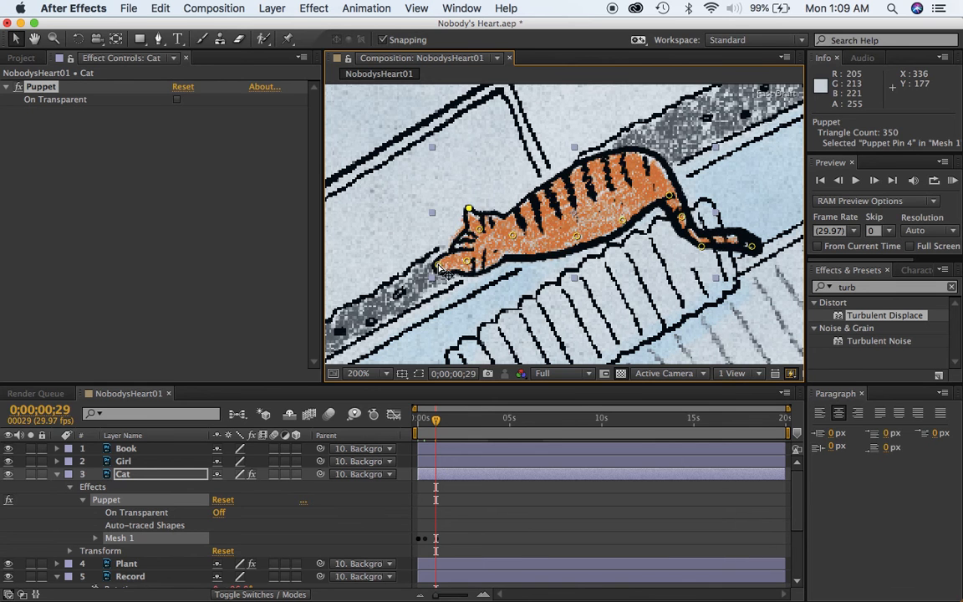
{"action": "left_click", "coordinate": [442, 268]}
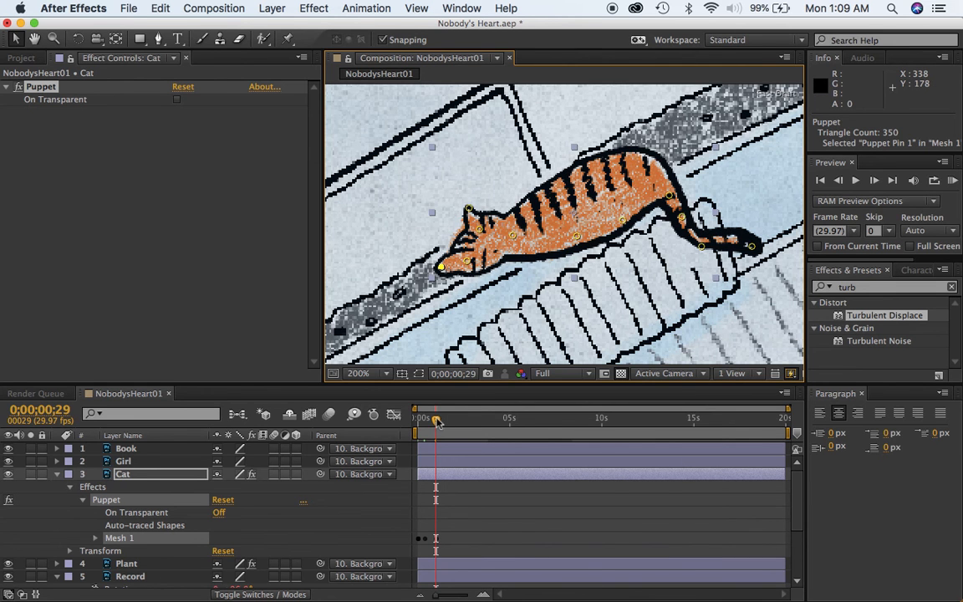
Step: At 0;00;01;18, raise the cat's nose pin, lower its ear-tip pin slightly and drop the tail-tip pin
{"action": "left_click_drag", "start_coordinate": [444, 422], "coordinate": [449, 422]}
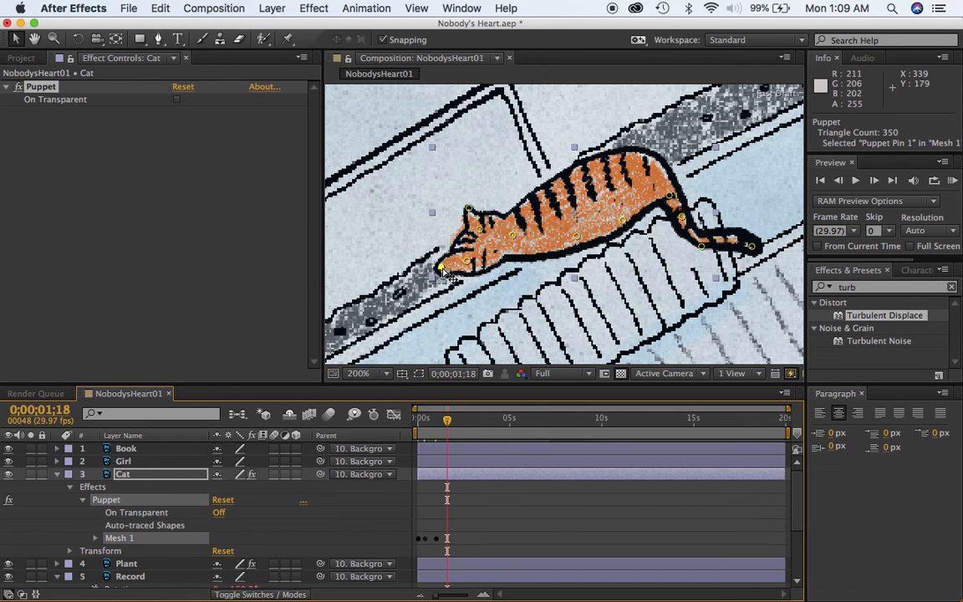
{"action": "left_click_drag", "start_coordinate": [441, 267], "coordinate": [441, 262]}
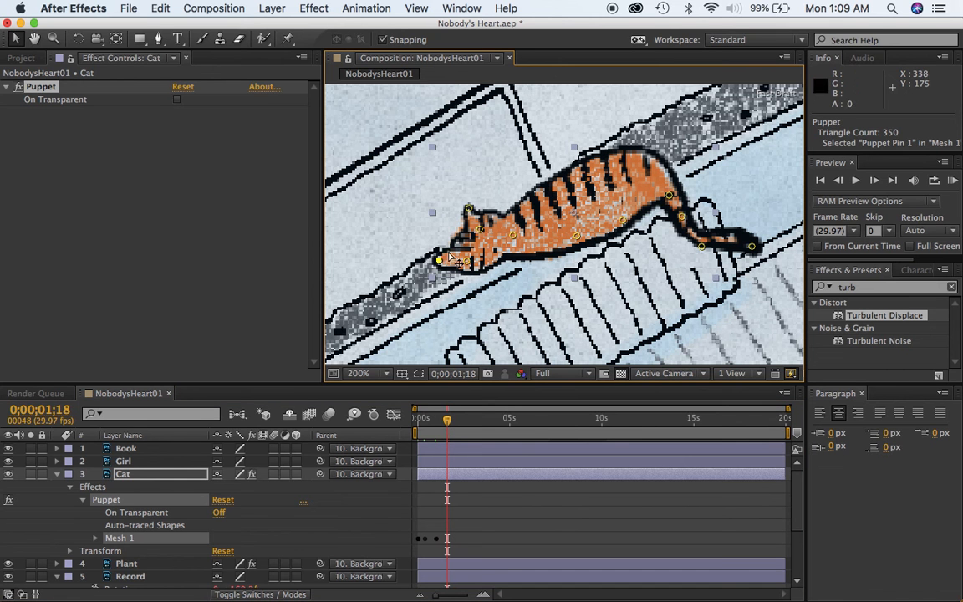
{"action": "left_click_drag", "start_coordinate": [469, 210], "coordinate": [467, 213]}
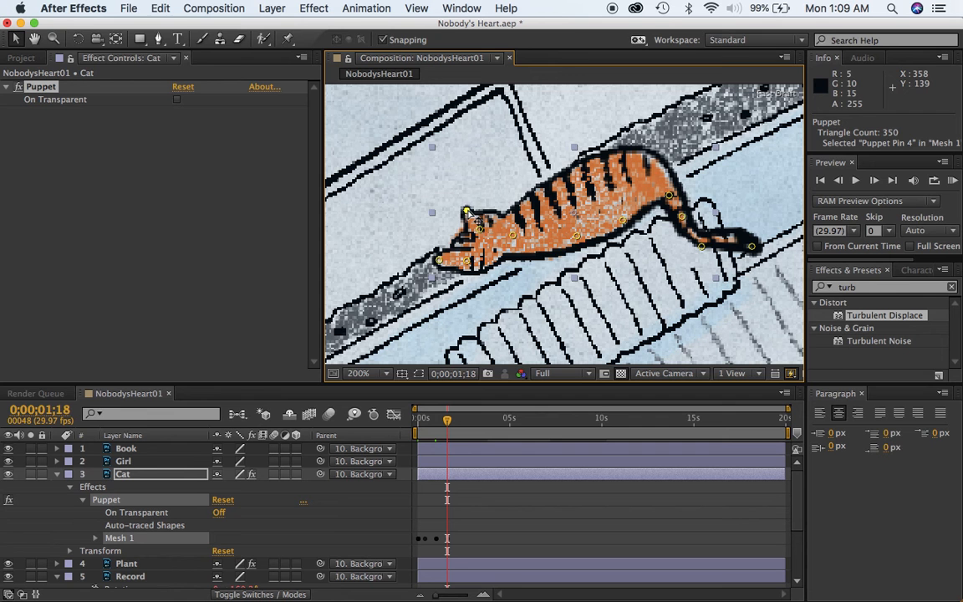
{"action": "left_click_drag", "start_coordinate": [752, 247], "coordinate": [750, 271]}
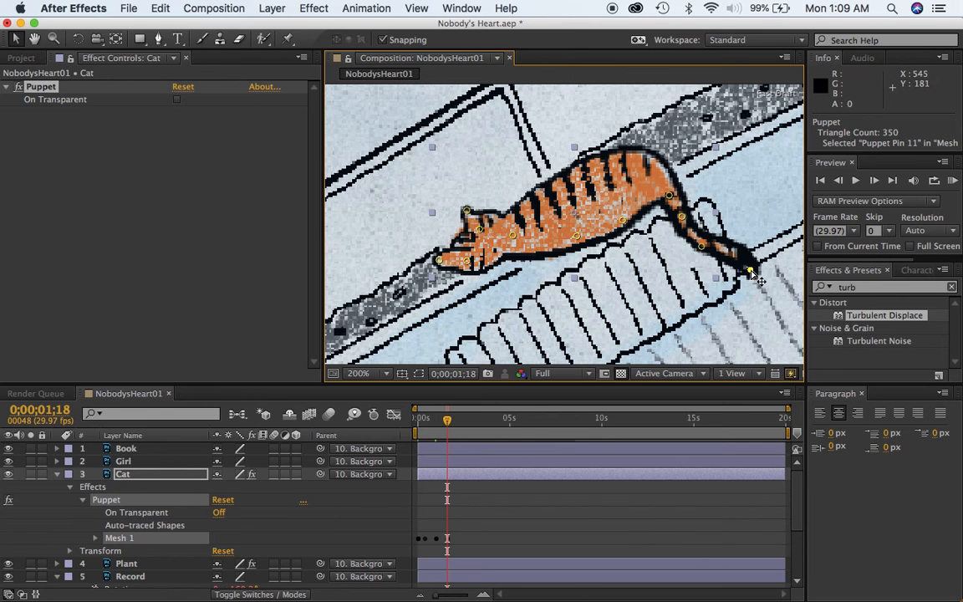
Step: At 0;00;02;10, swing the cat's tail tip down and inward, with the ear-tip pin slightly lower and the nose pin slightly higher
{"action": "left_click_drag", "start_coordinate": [449, 421], "coordinate": [463, 423]}
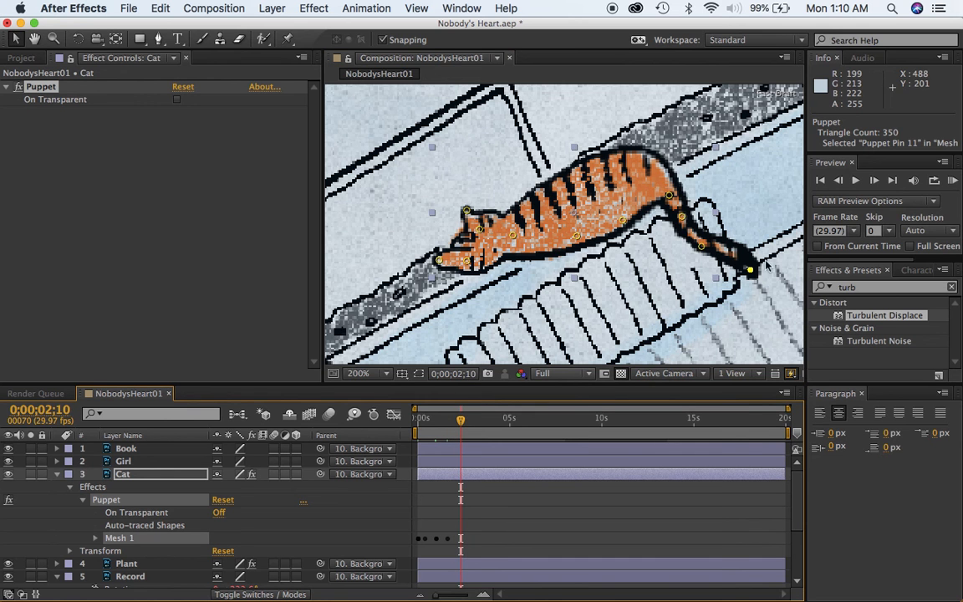
{"action": "left_click_drag", "start_coordinate": [750, 270], "coordinate": [697, 298]}
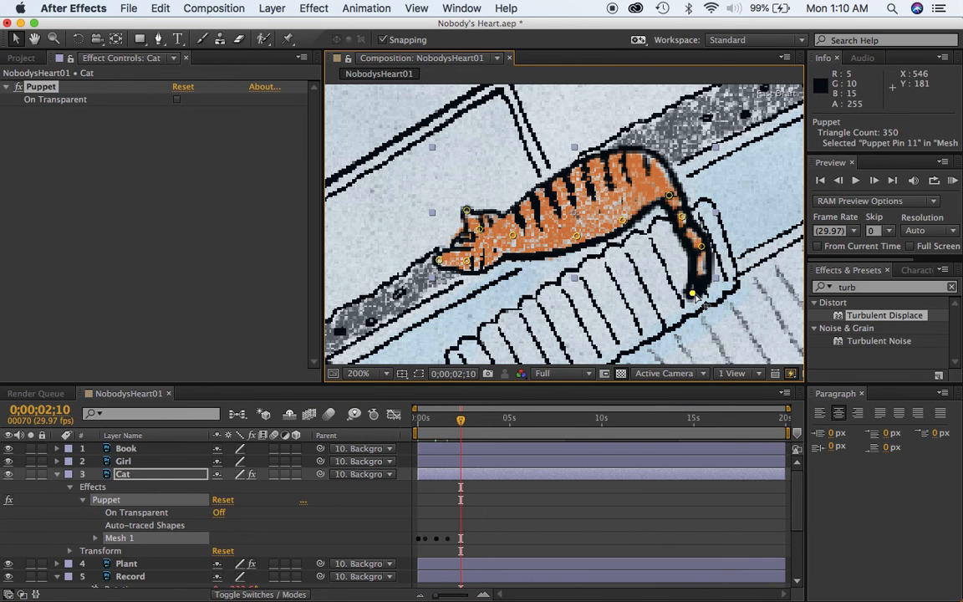
{"action": "left_click", "coordinate": [466, 213]}
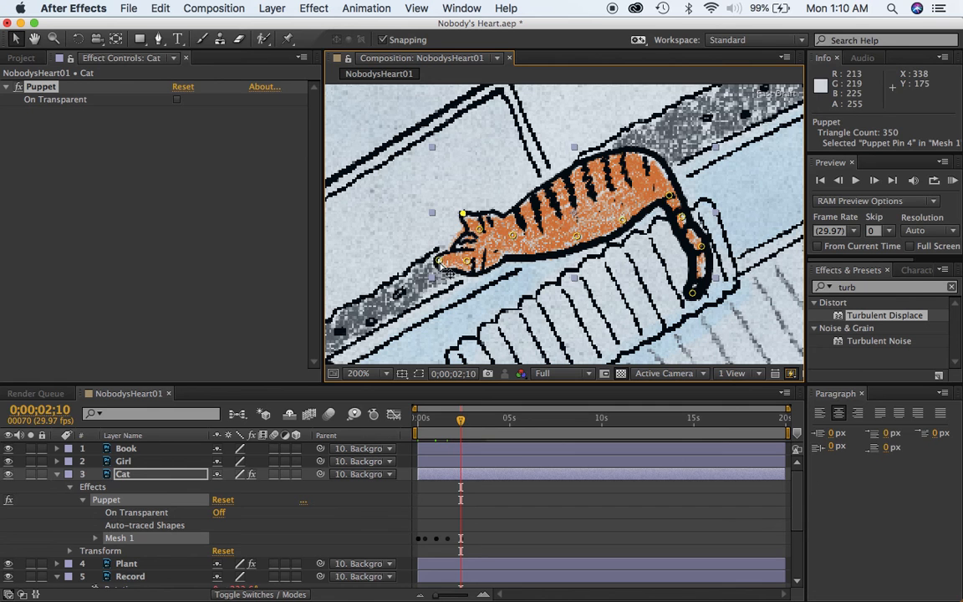
{"action": "left_click_drag", "start_coordinate": [440, 262], "coordinate": [438, 255]}
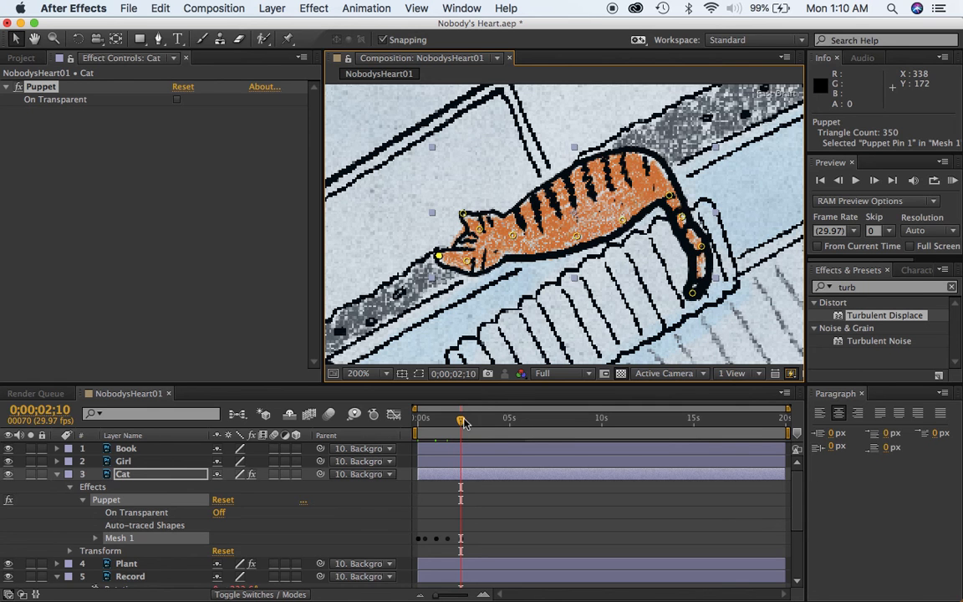
Step: At 0;00;03;01, curl the cat's tail tip inward with the upper-tail pin pushed outward, and nudge the ear up and nose down
{"action": "left_click_drag", "start_coordinate": [489, 423], "coordinate": [477, 421]}
{"action": "left_click_drag", "start_coordinate": [694, 293], "coordinate": [661, 272]}
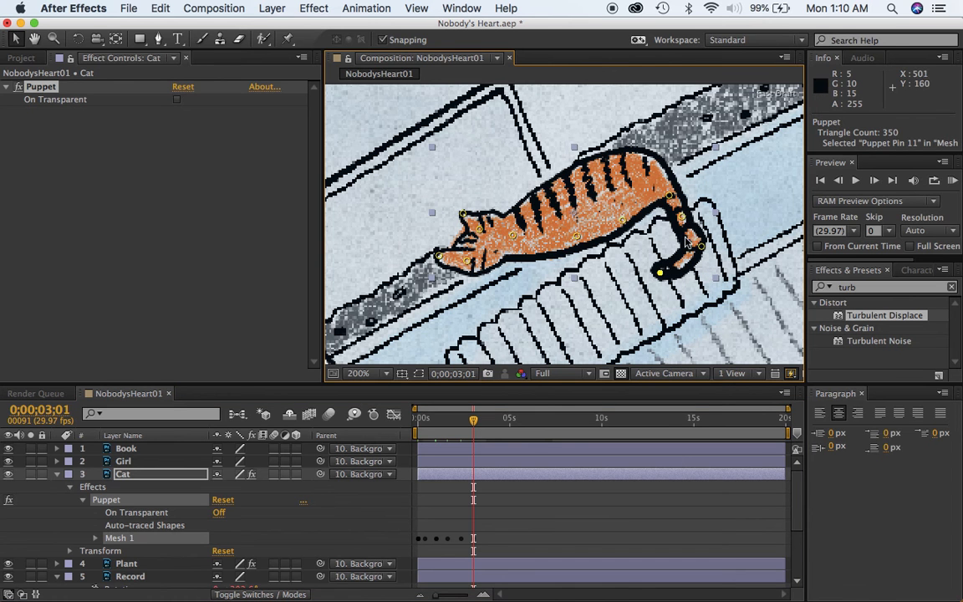
{"action": "left_click_drag", "start_coordinate": [684, 218], "coordinate": [702, 213]}
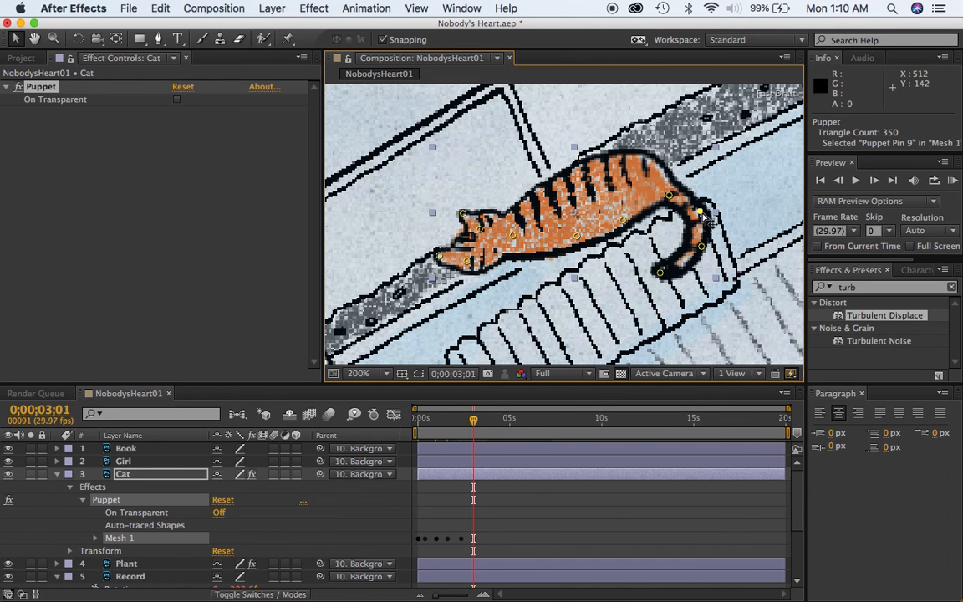
{"action": "left_click", "coordinate": [463, 214]}
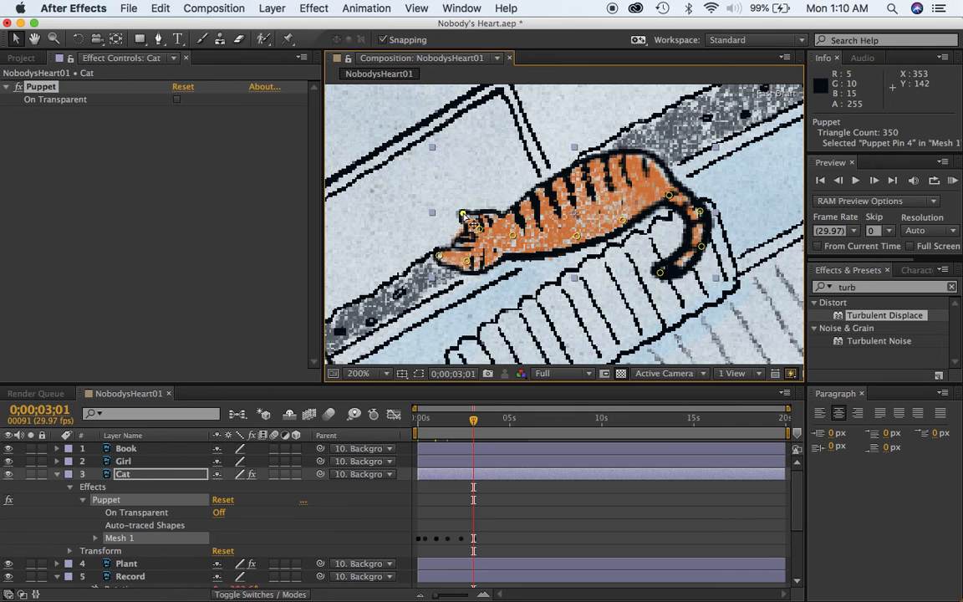
{"action": "left_click", "coordinate": [438, 256]}
{"action": "left_click_drag", "start_coordinate": [438, 256], "coordinate": [440, 258]}
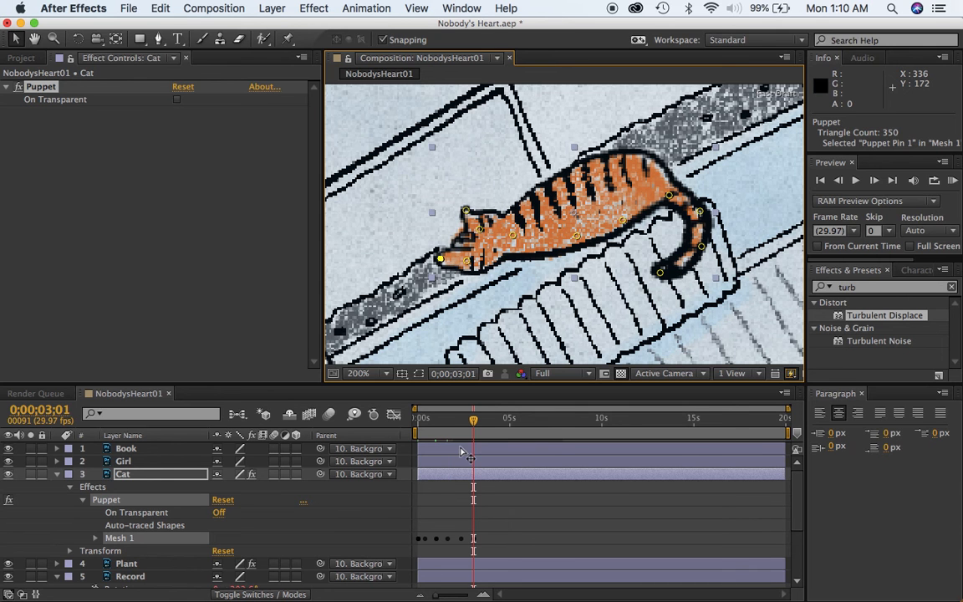
Step: At 0;00;03;23, curl the tail tip up toward the cat's body with the upper-tail pin farther out, and adjust the nose and ear pins
{"action": "left_click_drag", "start_coordinate": [473, 421], "coordinate": [488, 420]}
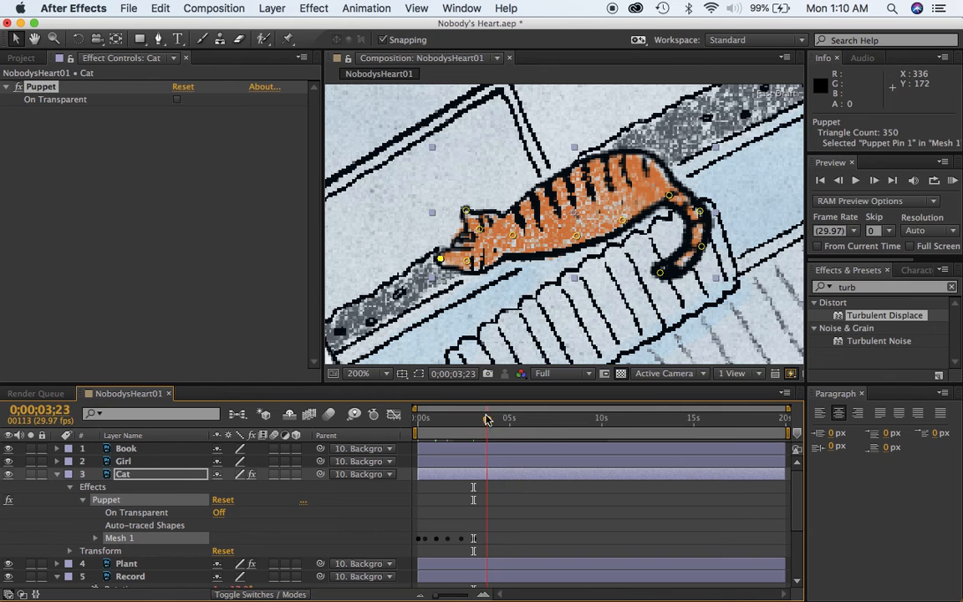
{"action": "left_click_drag", "start_coordinate": [441, 259], "coordinate": [444, 262]}
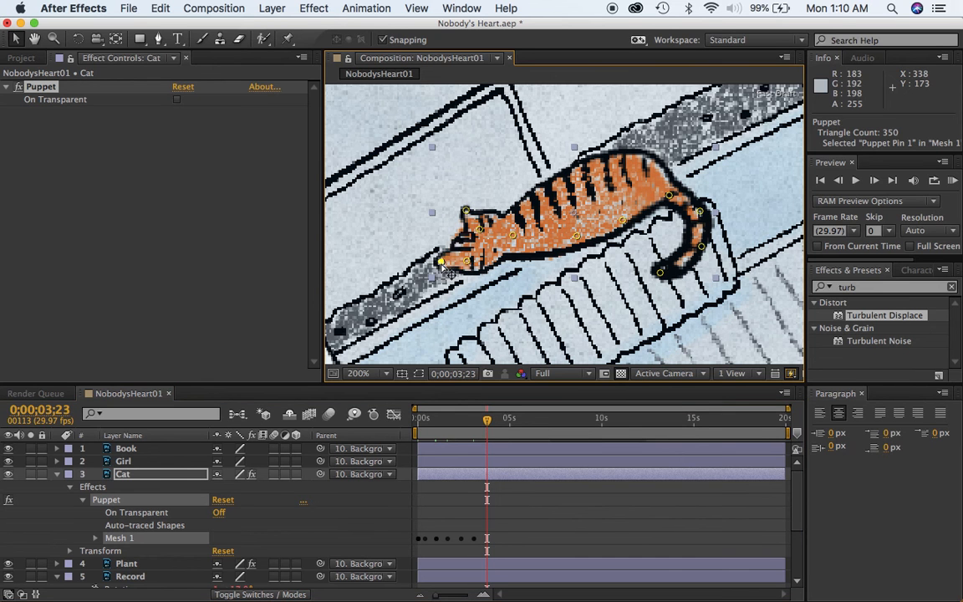
{"action": "left_click", "coordinate": [466, 211]}
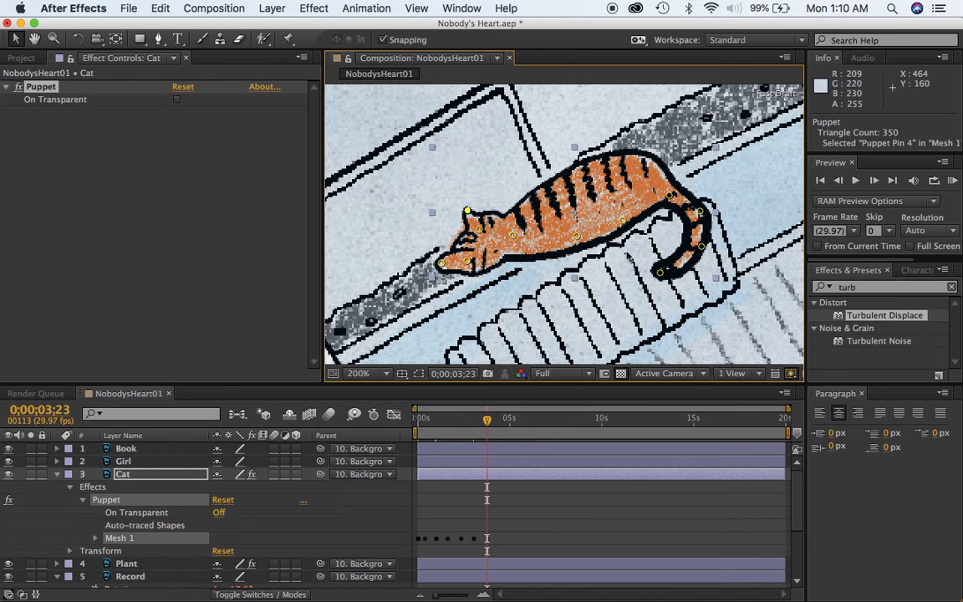
{"action": "left_click_drag", "start_coordinate": [661, 275], "coordinate": [657, 239]}
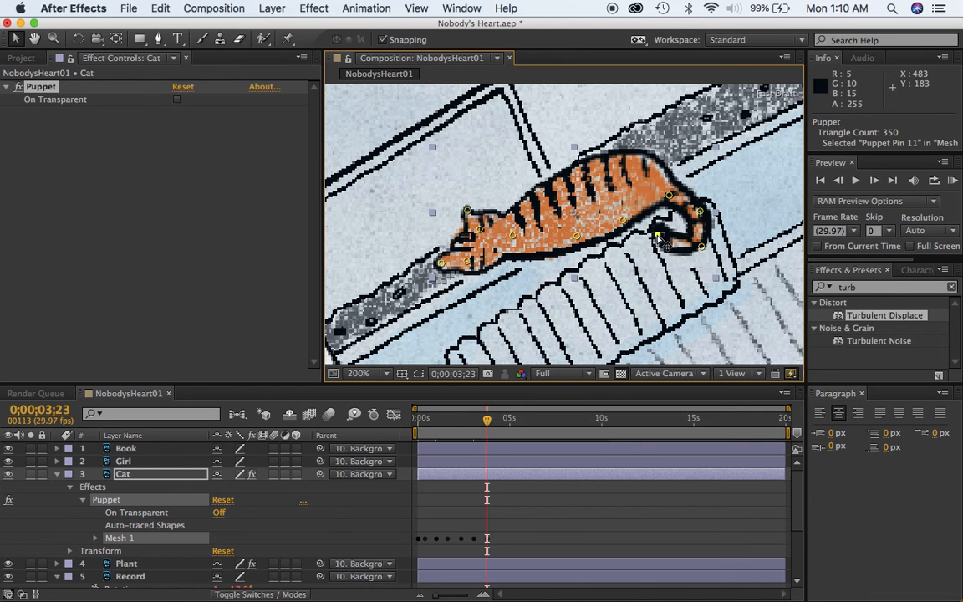
{"action": "left_click_drag", "start_coordinate": [702, 213], "coordinate": [709, 210]}
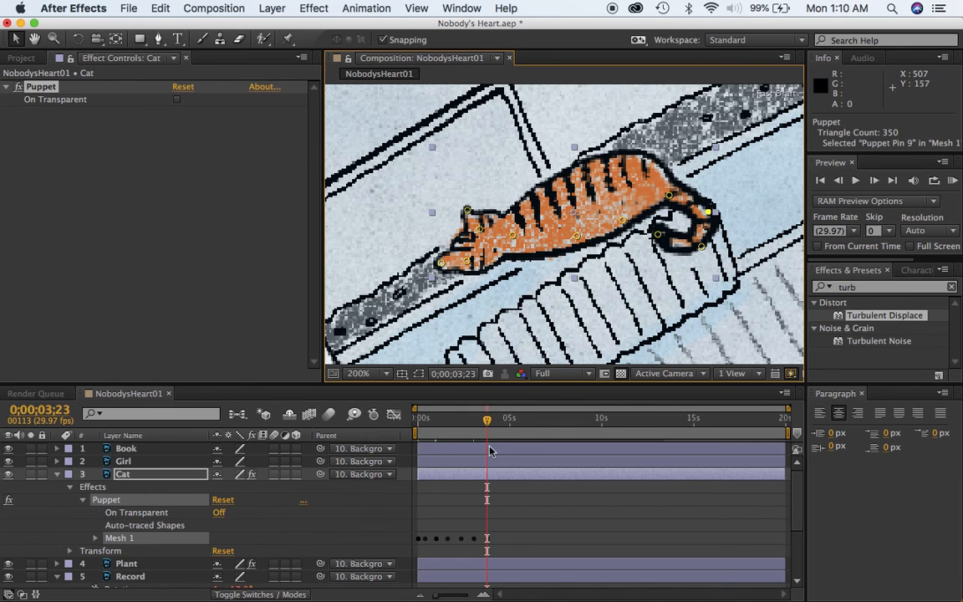
Step: At 0;00;04;11, raise the cat's nose pin, lower its ear-tip pin slightly and drop the curled tail tip
{"action": "left_click_drag", "start_coordinate": [489, 422], "coordinate": [499, 425]}
{"action": "key", "text": "Page_Down"}
{"action": "key", "text": "Page_Down"}
{"action": "key", "text": "Page_Down"}
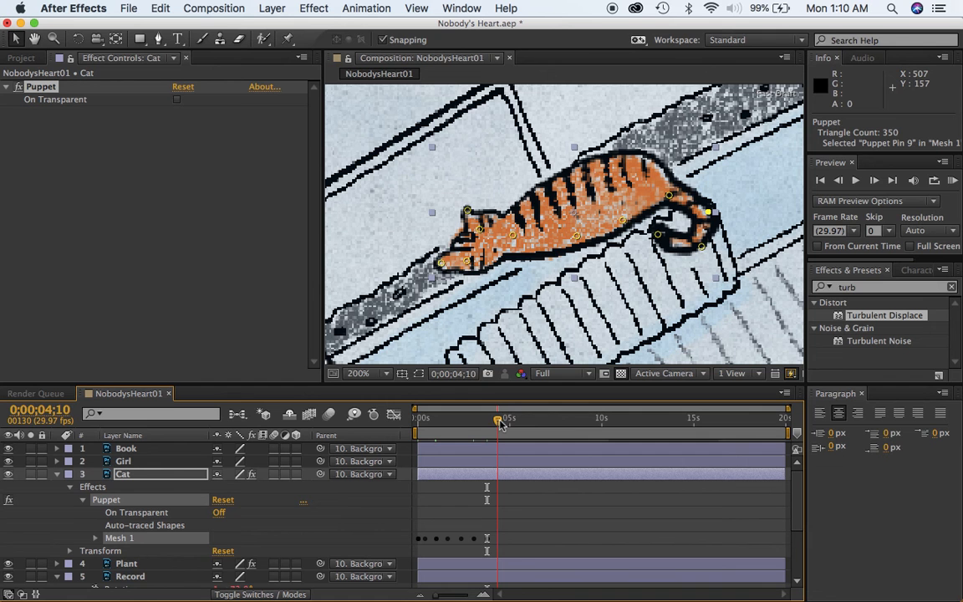
{"action": "mouse_move", "coordinate": [443, 269]}
{"action": "left_mouse_down"}
{"action": "mouse_move", "coordinate": [409, 230]}
{"action": "mouse_move", "coordinate": [443, 263]}
{"action": "left_mouse_up"}
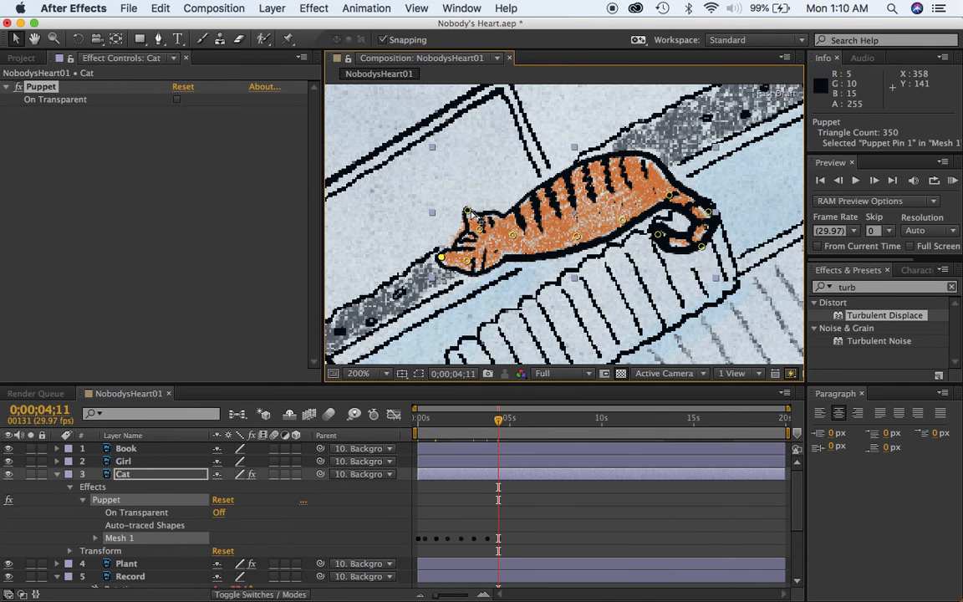
{"action": "mouse_move", "coordinate": [466, 212]}
{"action": "left_mouse_down"}
{"action": "mouse_move", "coordinate": [425, 197]}
{"action": "mouse_move", "coordinate": [464, 214]}
{"action": "left_mouse_up"}
{"action": "left_click_drag", "start_coordinate": [658, 235], "coordinate": [649, 263]}
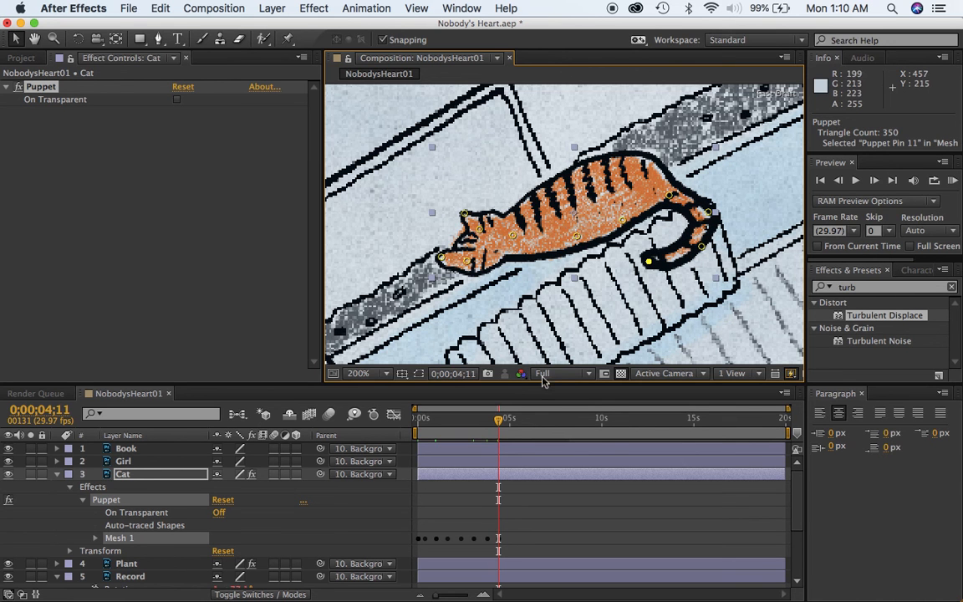
Step: Expand the cat's Puppet Mesh 1 and its Deform group to list all the puppet pins
{"action": "mouse_move", "coordinate": [498, 426]}
{"action": "left_mouse_down"}
{"action": "mouse_move", "coordinate": [405, 425]}
{"action": "mouse_move", "coordinate": [516, 431]}
{"action": "left_mouse_up"}
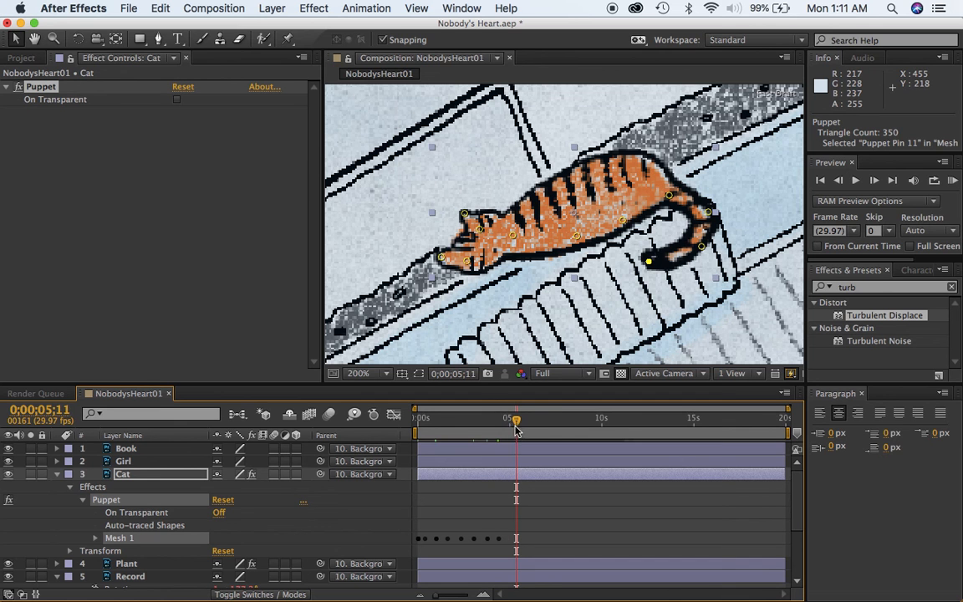
{"action": "left_click", "coordinate": [95, 538]}
{"action": "scroll", "coordinate": [138, 552], "scroll_direction": "down", "scroll_amount": 3}
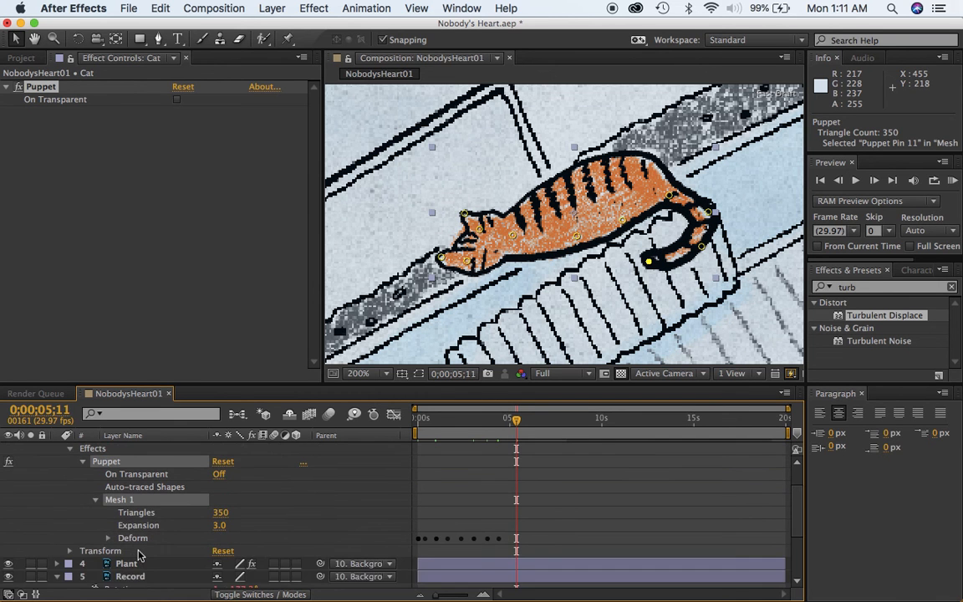
{"action": "scroll", "coordinate": [139, 556], "scroll_direction": "down", "scroll_amount": 4}
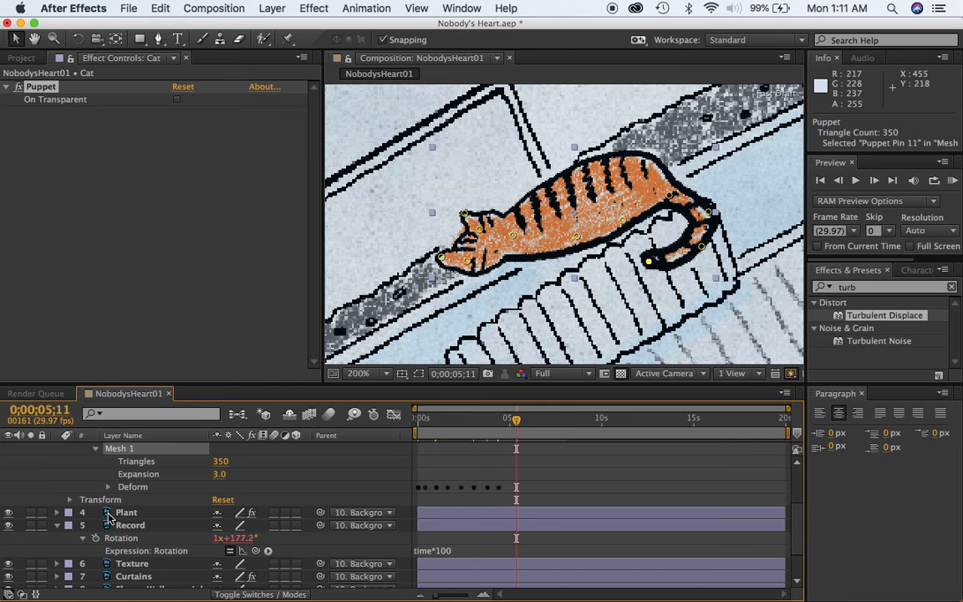
{"action": "left_click", "coordinate": [107, 487]}
{"action": "scroll", "coordinate": [109, 494], "scroll_direction": "down", "scroll_amount": 3}
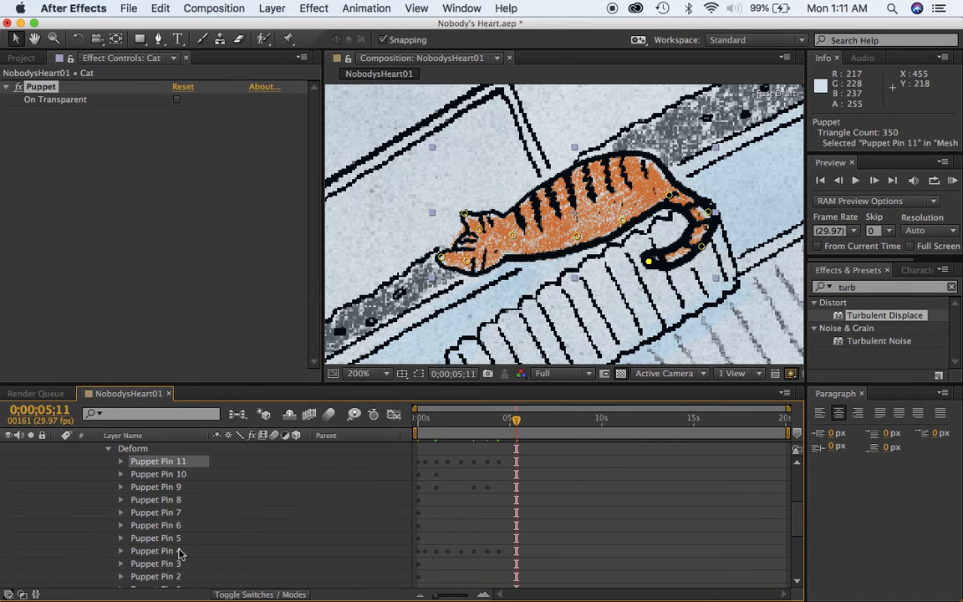
{"action": "scroll", "coordinate": [180, 554], "scroll_direction": "down", "scroll_amount": 3}
{"action": "scroll", "coordinate": [178, 552], "scroll_direction": "up", "scroll_amount": 7}
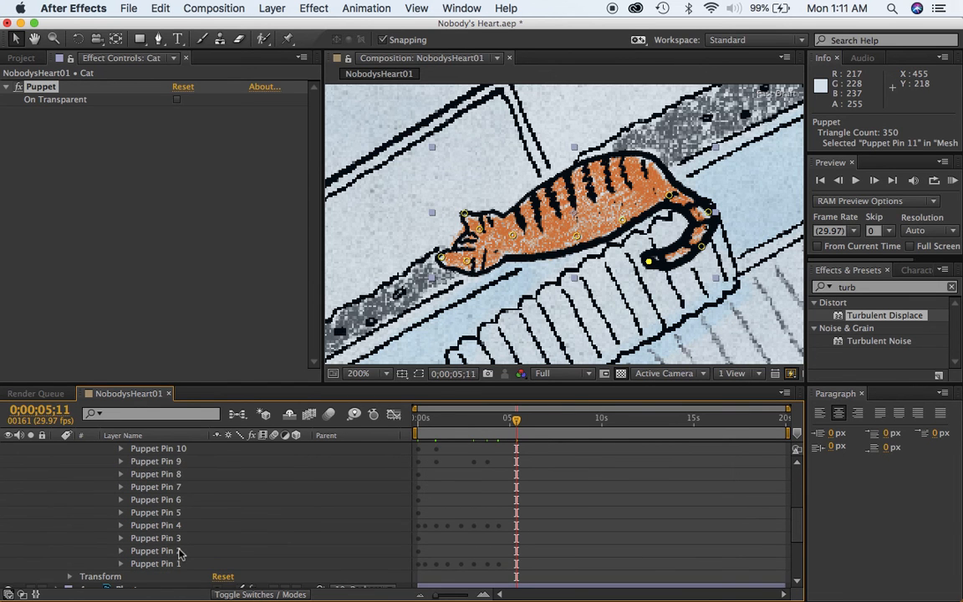
Step: Reveal the Position keyframes of Puppet Pins 11 through 5 under Deform
{"action": "left_click", "coordinate": [123, 488]}
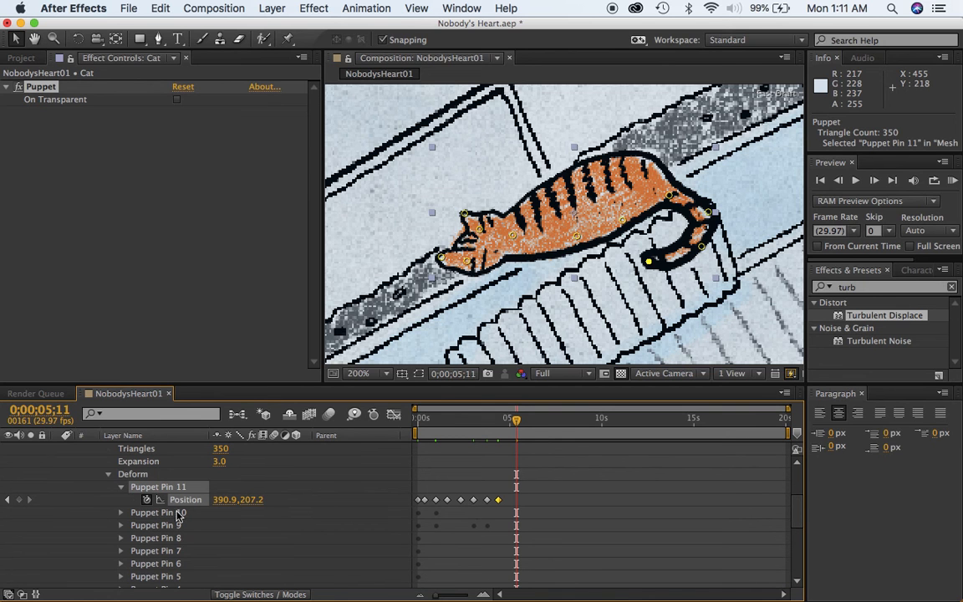
{"action": "left_click", "coordinate": [122, 514]}
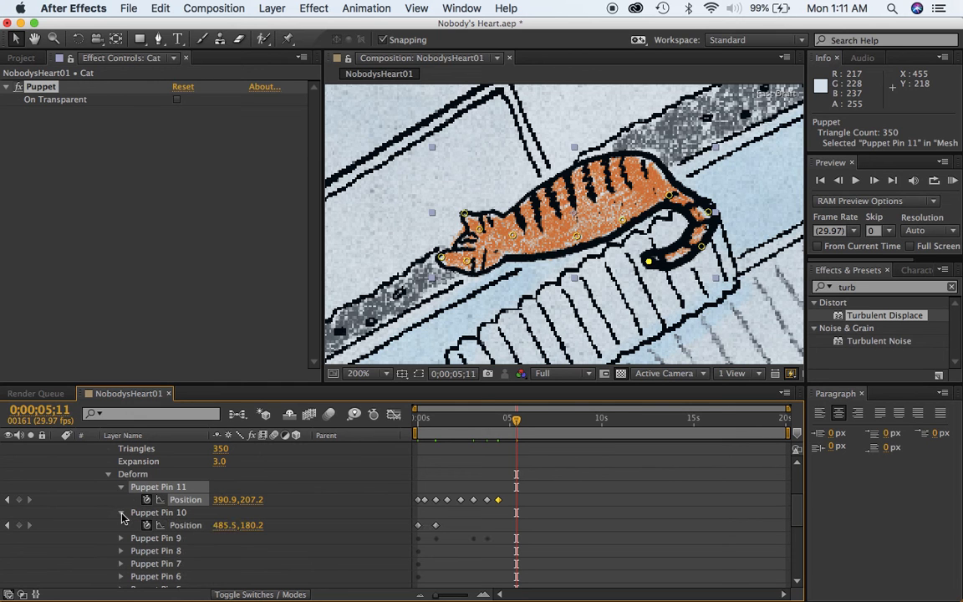
{"action": "left_click", "coordinate": [121, 539]}
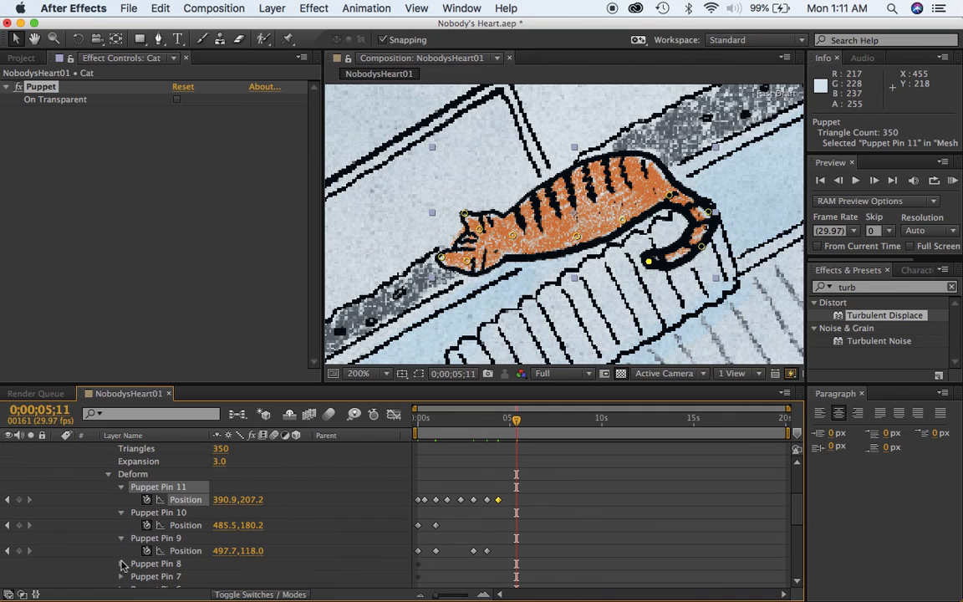
{"action": "left_click", "coordinate": [121, 564]}
{"action": "scroll", "coordinate": [121, 568], "scroll_direction": "down", "scroll_amount": 1}
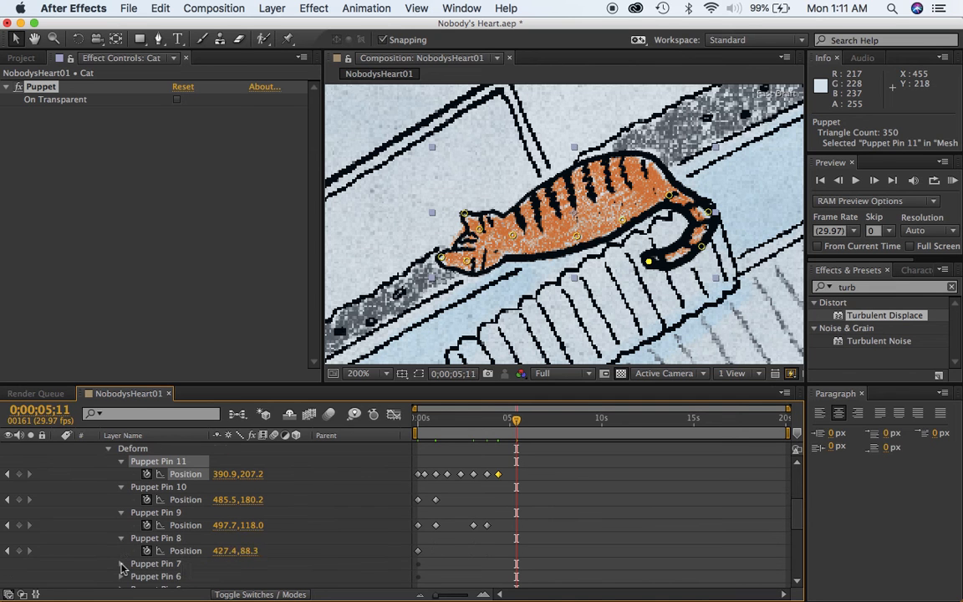
{"action": "left_click", "coordinate": [121, 565]}
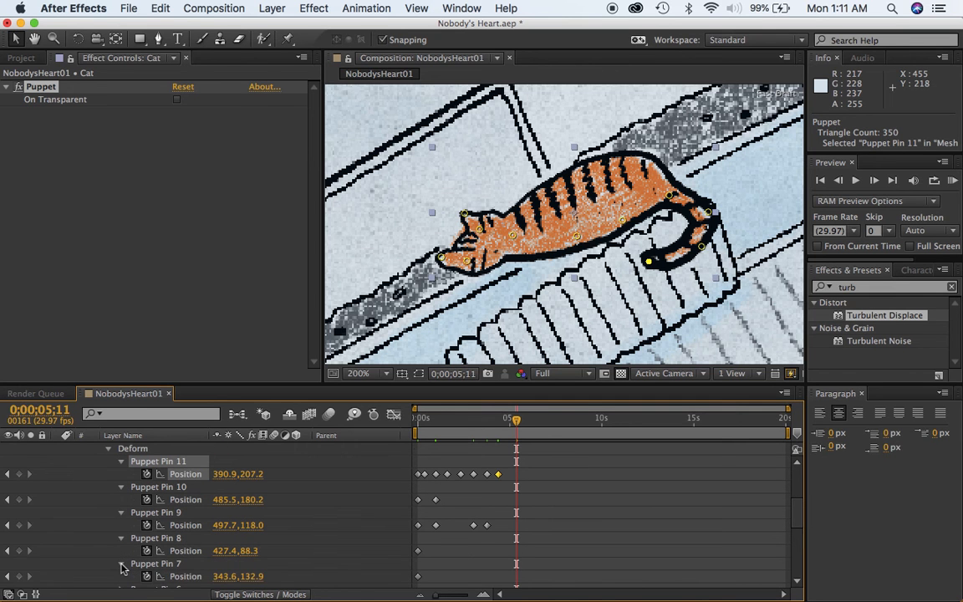
{"action": "scroll", "coordinate": [121, 568], "scroll_direction": "down", "scroll_amount": 1}
{"action": "left_click", "coordinate": [121, 564]}
{"action": "scroll", "coordinate": [121, 568], "scroll_direction": "down", "scroll_amount": 3}
{"action": "left_click", "coordinate": [122, 552]}
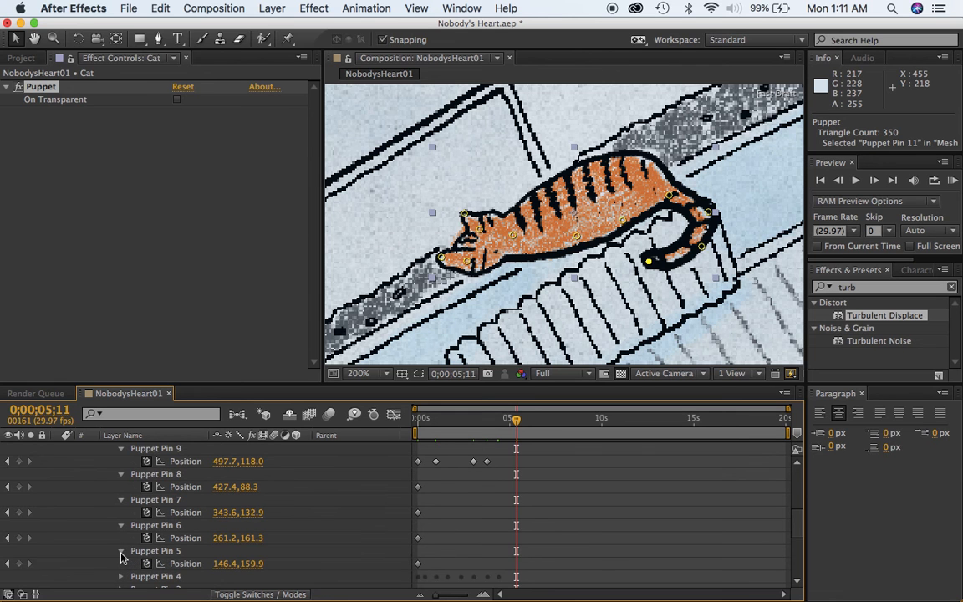
Step: Reveal the Position keyframes of the remaining Puppet Pins 4 through 1
{"action": "scroll", "coordinate": [121, 556], "scroll_direction": "down", "scroll_amount": 3}
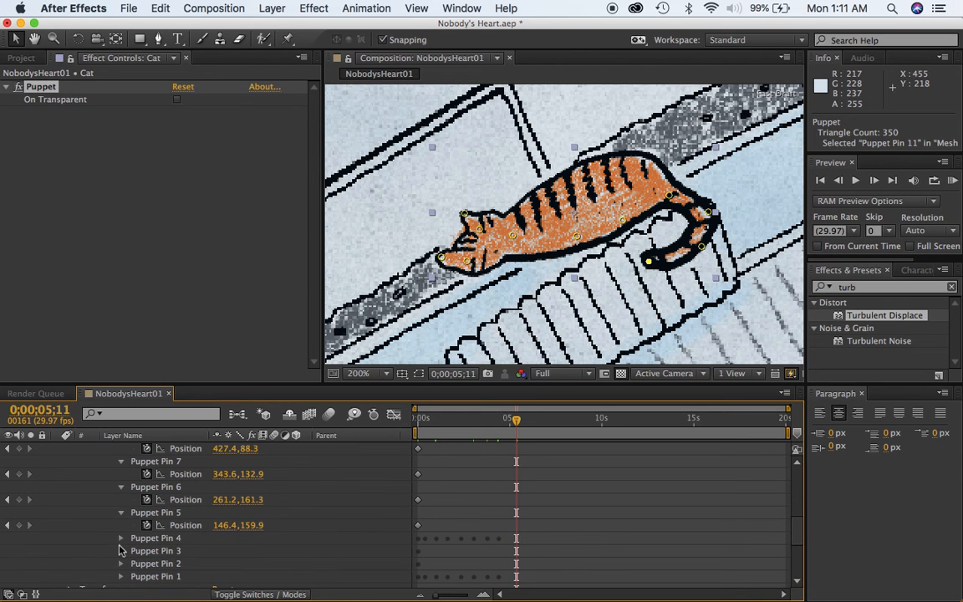
{"action": "left_click", "coordinate": [121, 538]}
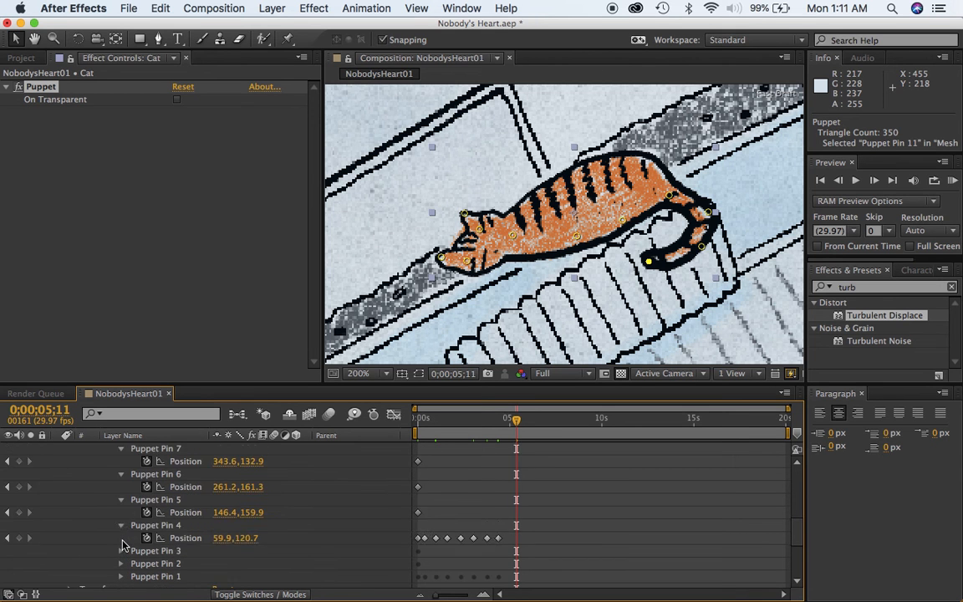
{"action": "scroll", "coordinate": [121, 545], "scroll_direction": "down", "scroll_amount": 1}
{"action": "left_click", "coordinate": [121, 539]}
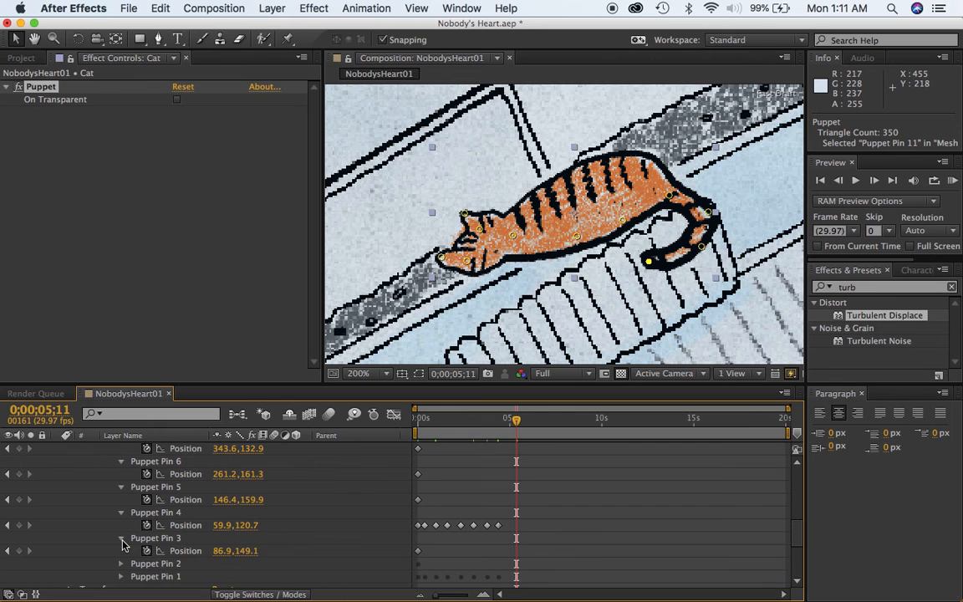
{"action": "scroll", "coordinate": [121, 545], "scroll_direction": "down", "scroll_amount": 1}
{"action": "left_click", "coordinate": [121, 539]}
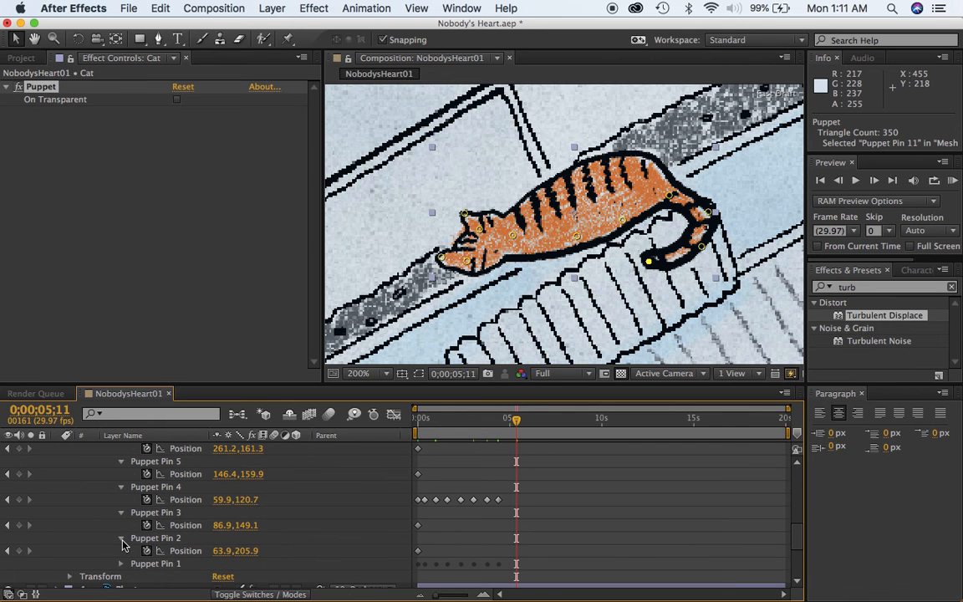
{"action": "scroll", "coordinate": [122, 545], "scroll_direction": "down", "scroll_amount": 1}
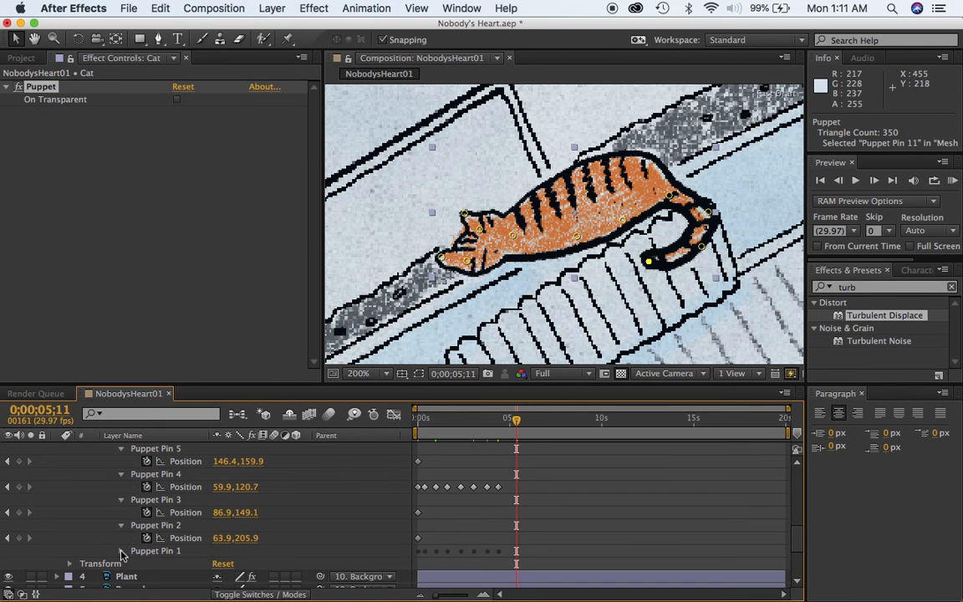
{"action": "left_click", "coordinate": [121, 551]}
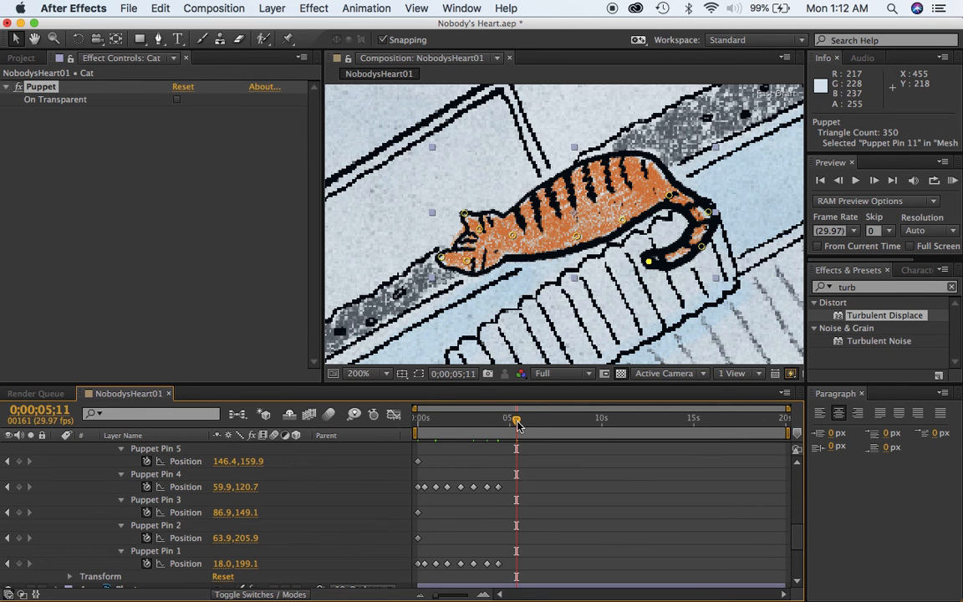
Step: Copy all of Puppet Pin 4's Position keyframes and paste them at 0;00;05;05
{"action": "left_click_drag", "start_coordinate": [516, 425], "coordinate": [513, 426]}
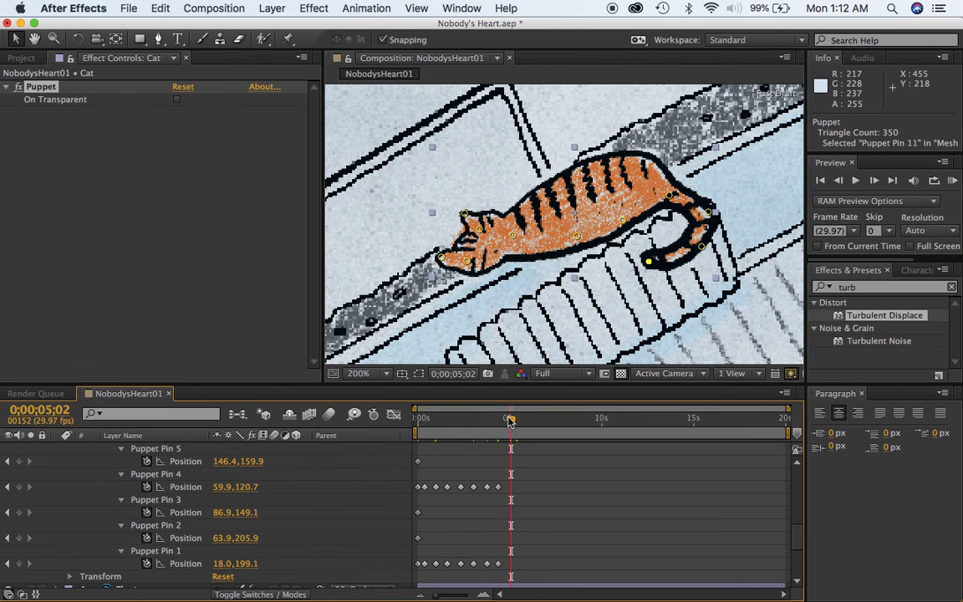
{"action": "left_click_drag", "start_coordinate": [512, 423], "coordinate": [514, 425]}
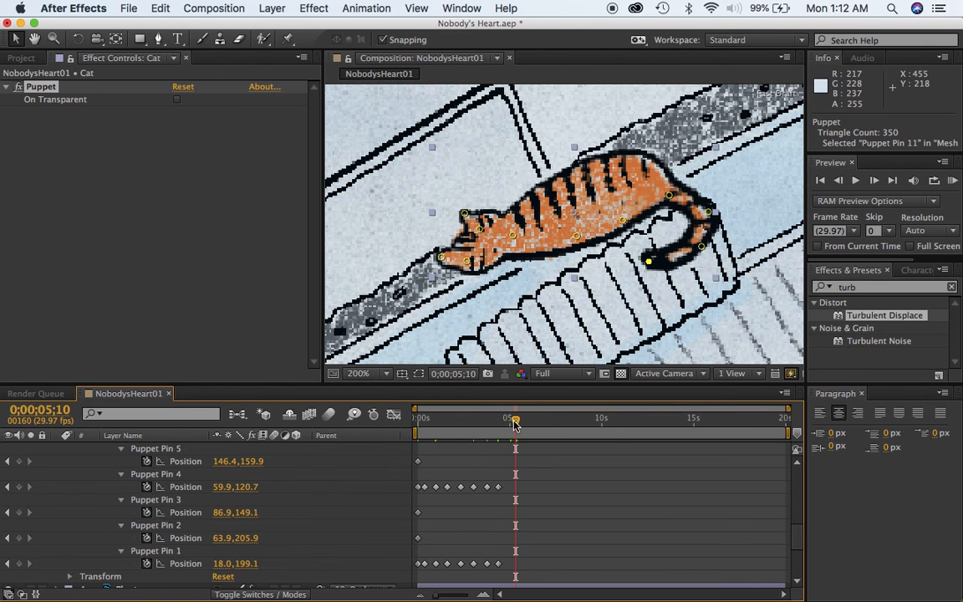
{"action": "left_click_drag", "start_coordinate": [510, 479], "coordinate": [407, 498]}
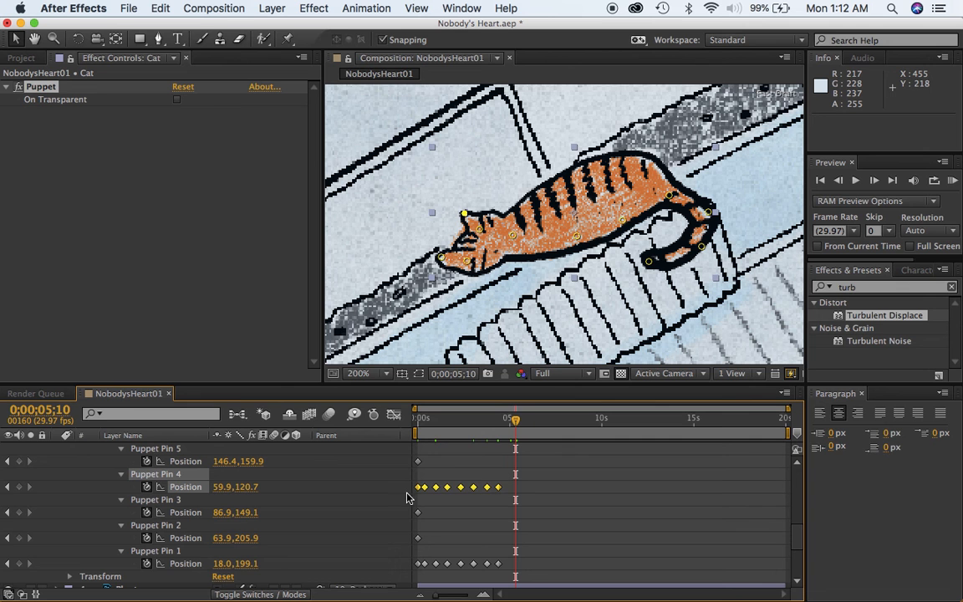
{"action": "key", "text": "cmd+c"}
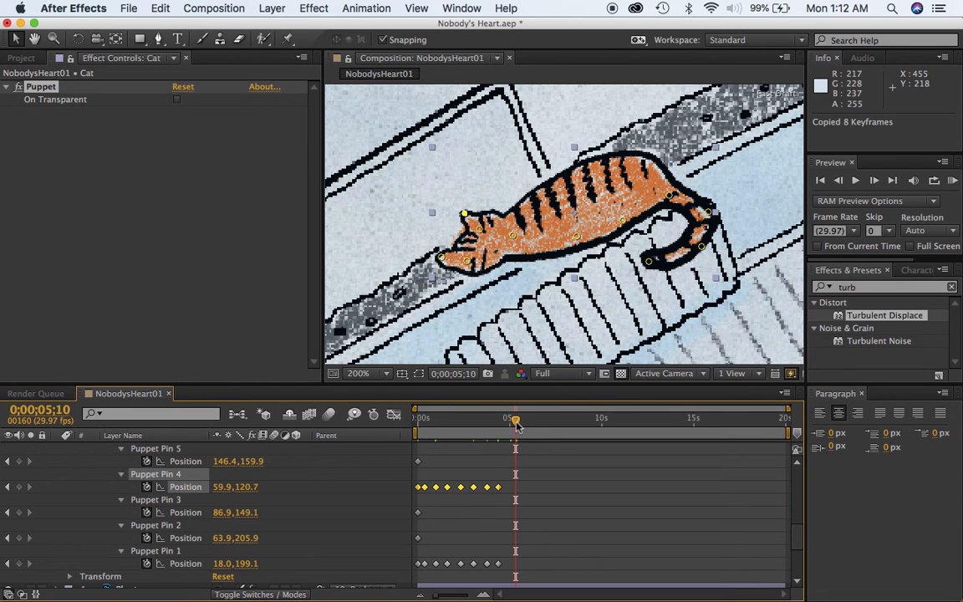
{"action": "left_click_drag", "start_coordinate": [515, 425], "coordinate": [513, 428]}
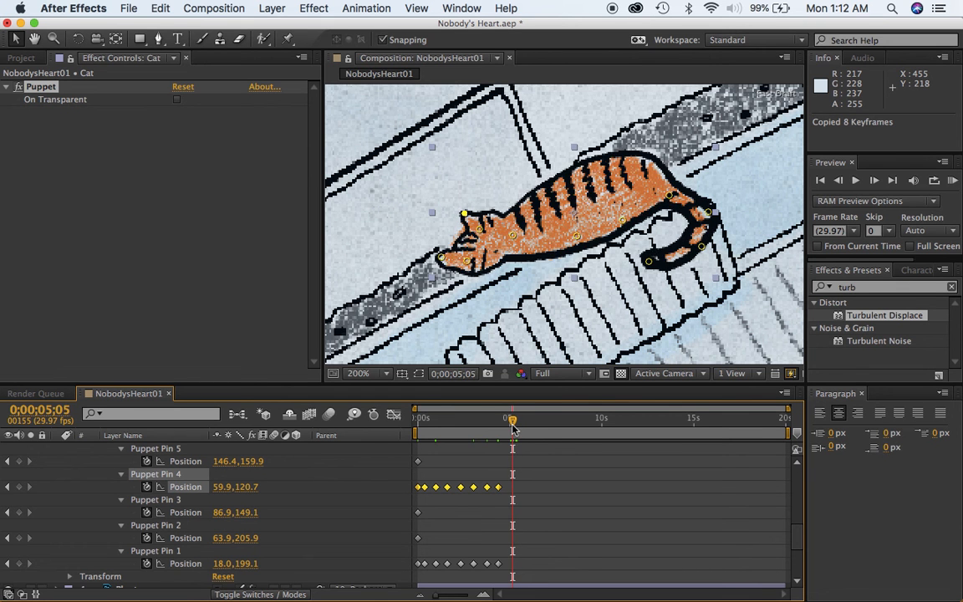
{"action": "key", "text": "cmd+v"}
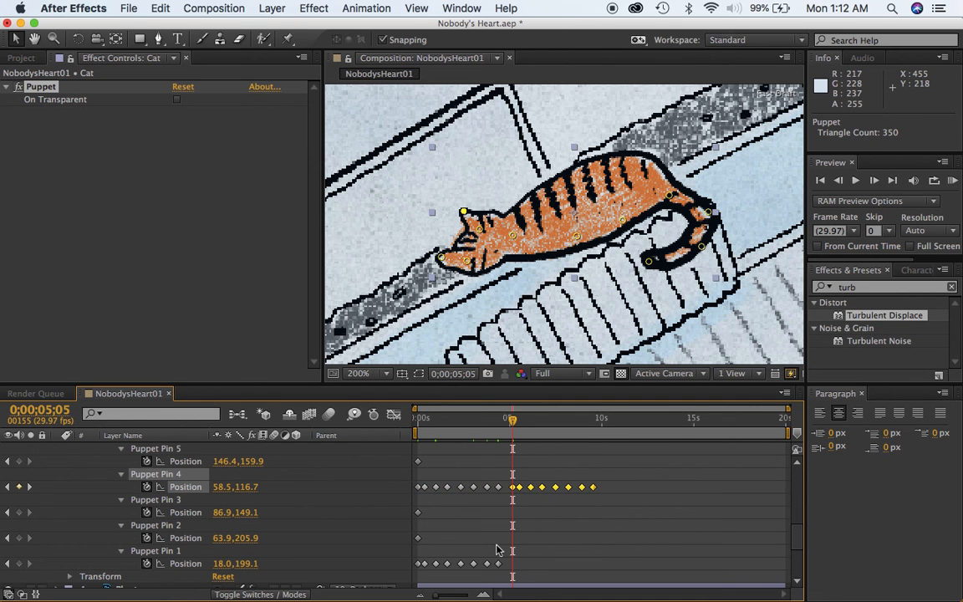
Step: Duplicate all of Puppet Pin 1's Position keyframes at 0;00;05;05
{"action": "left_click_drag", "start_coordinate": [504, 556], "coordinate": [411, 575]}
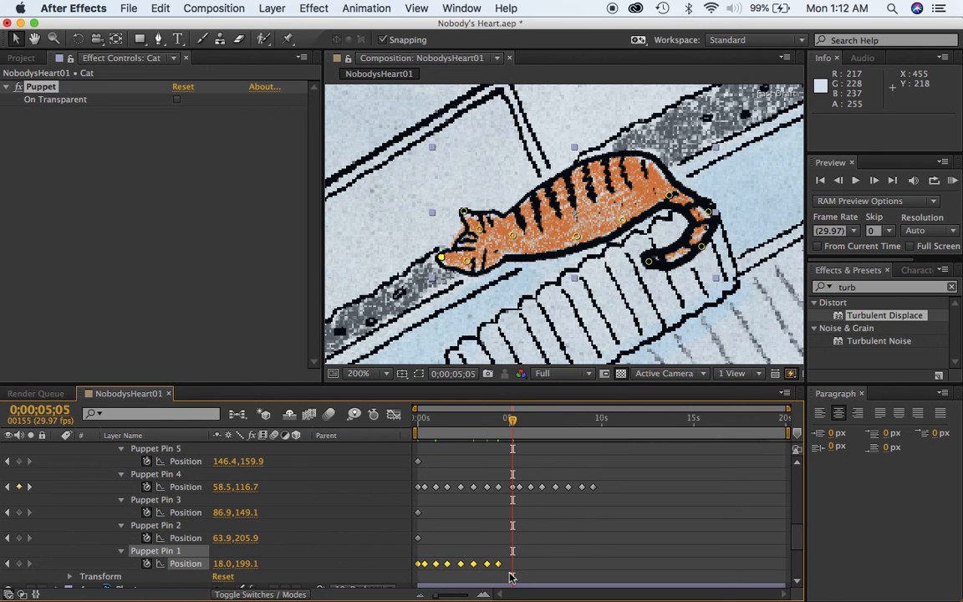
{"action": "key", "text": "ctrl+c"}
{"action": "key", "text": "ctrl+v"}
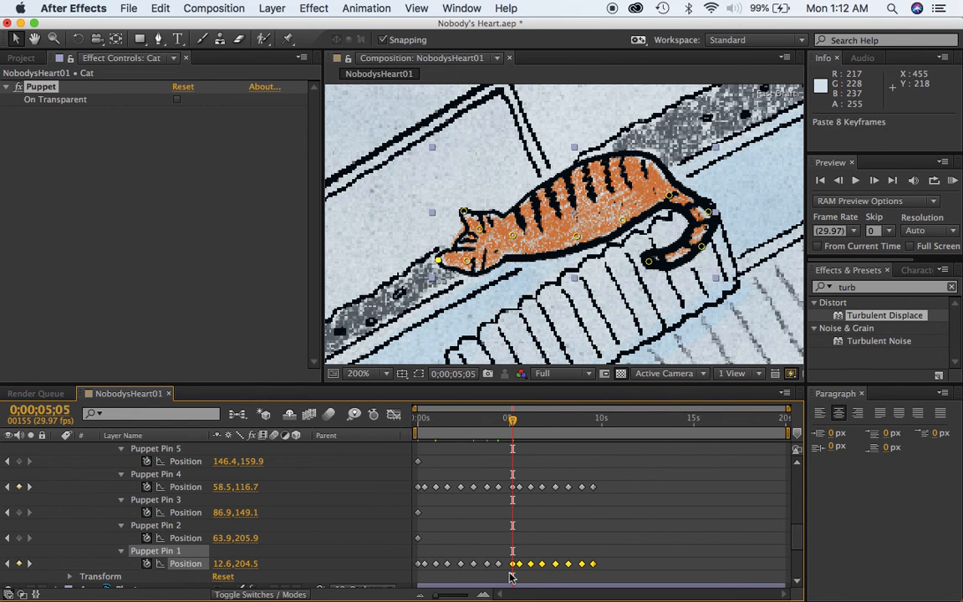
Step: Duplicate all of Puppet Pin 11's Position keyframes at 0;00;05;05
{"action": "left_click_drag", "start_coordinate": [799, 544], "coordinate": [796, 509]}
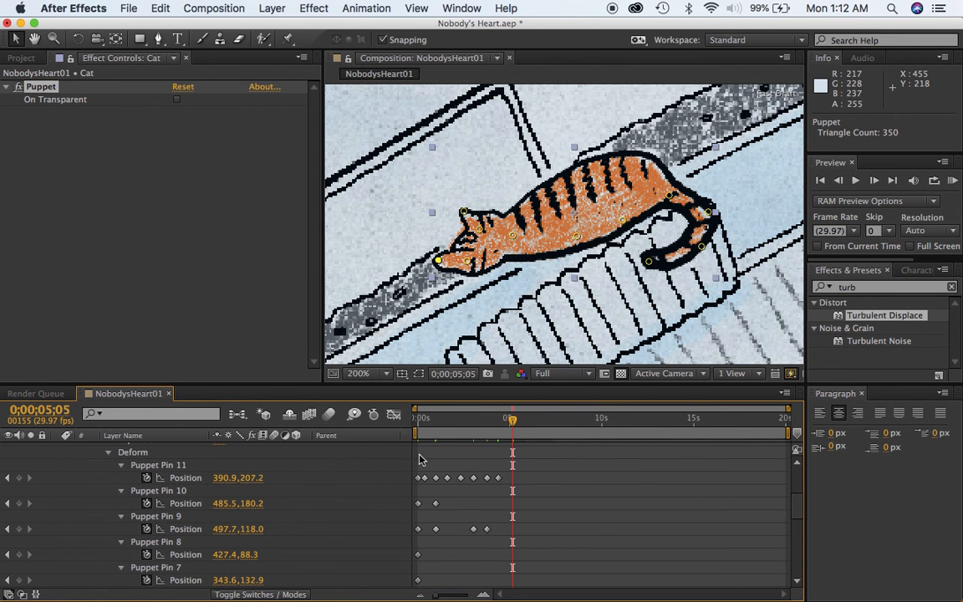
{"action": "left_click_drag", "start_coordinate": [506, 467], "coordinate": [410, 482]}
{"action": "key", "text": "cmd+c"}
{"action": "key", "text": "cmd+v"}
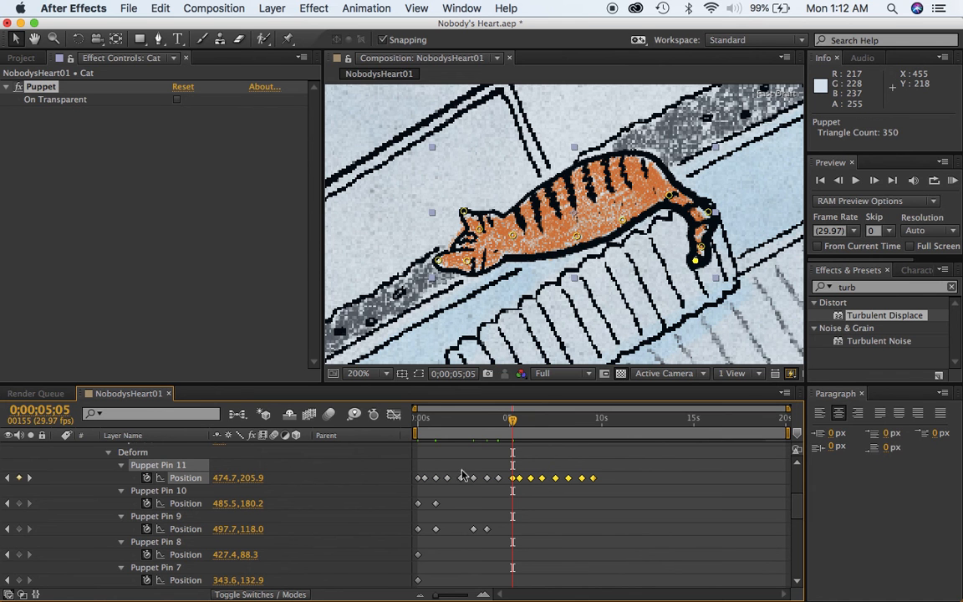
Step: Copy Puppet Pin 11's full set of Position keyframes and paste it at 0;00;10;06
{"action": "left_click_drag", "start_coordinate": [513, 426], "coordinate": [609, 436]}
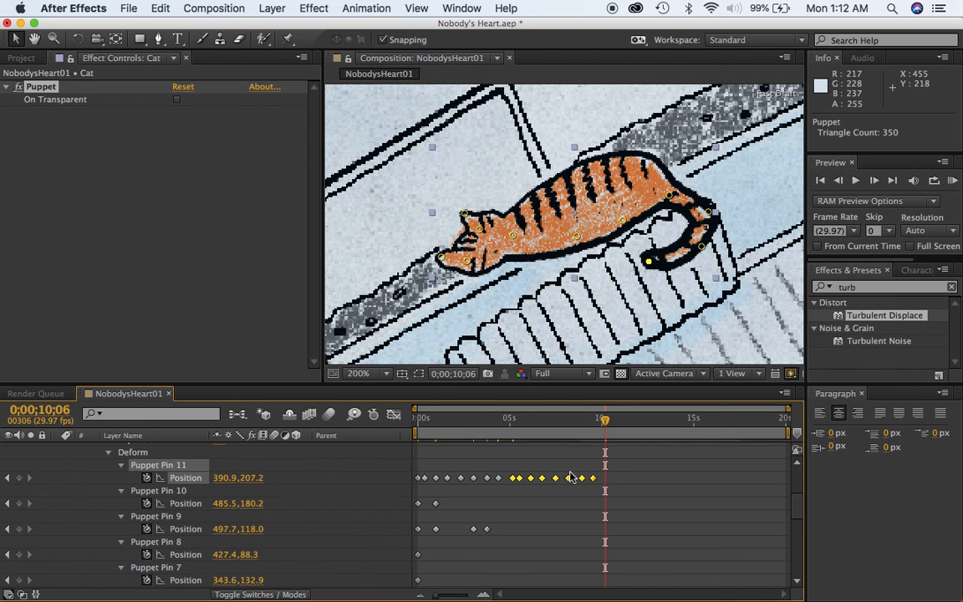
{"action": "left_click", "coordinate": [189, 483]}
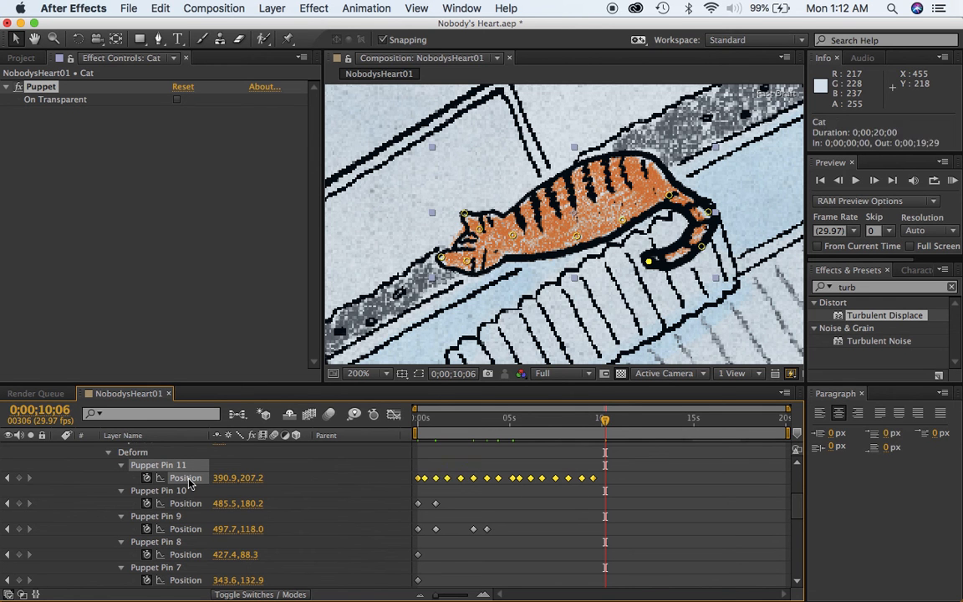
{"action": "key", "text": "super+c"}
{"action": "key", "text": "super+v"}
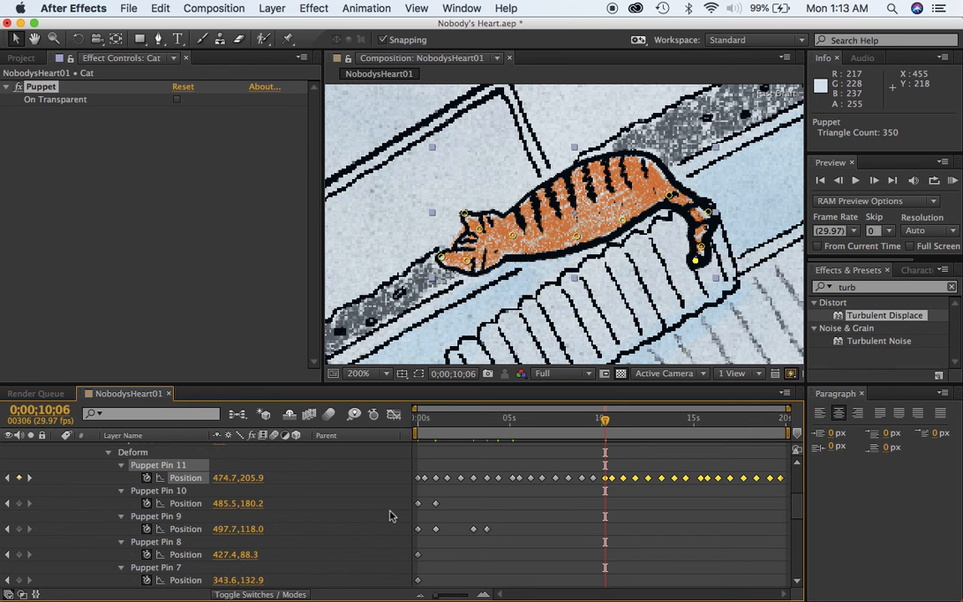
Step: Duplicate Puppet Pin 4's full set of Position keyframes at 0;00;10;06
{"action": "left_click_drag", "start_coordinate": [800, 508], "coordinate": [800, 523]}
{"action": "scroll", "coordinate": [614, 523], "scroll_direction": "up", "scroll_amount": 1}
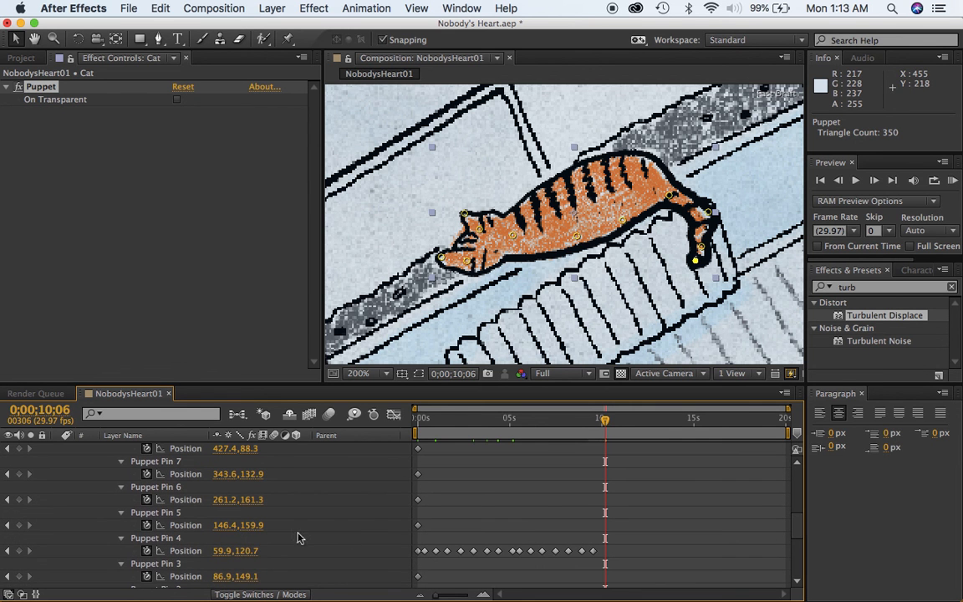
{"action": "left_click", "coordinate": [186, 552]}
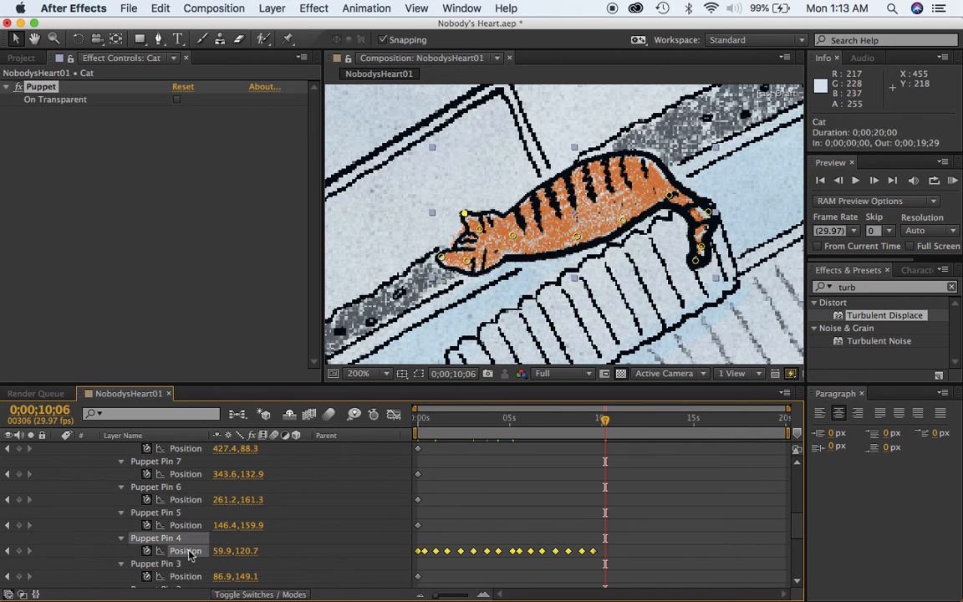
{"action": "key", "text": "cmd+c"}
{"action": "key", "text": "cmd+v"}
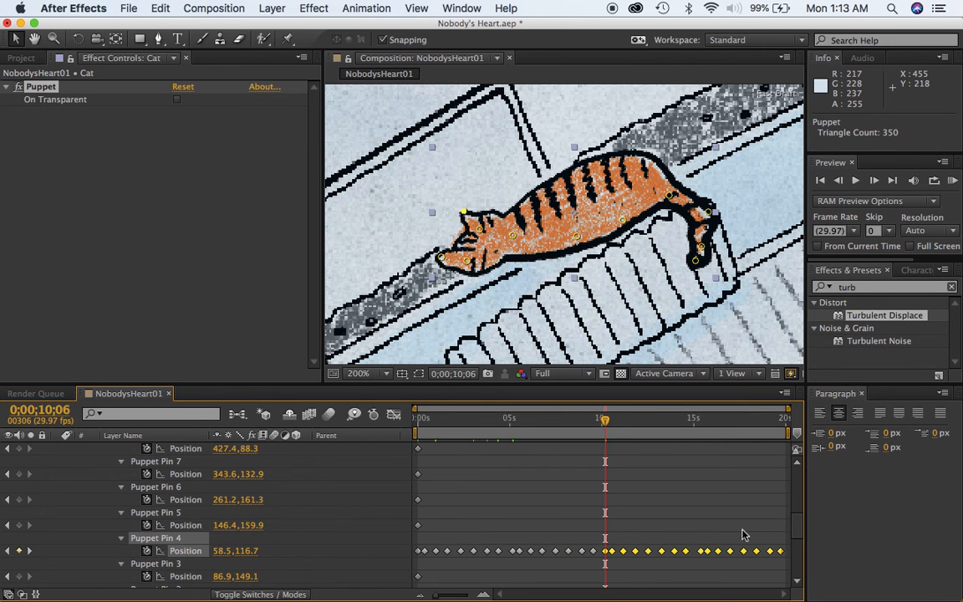
Step: Copy Puppet Pin 1's full set of Position keyframes and paste it at 0;00;10;06
{"action": "scroll", "coordinate": [796, 543], "scroll_direction": "down", "scroll_amount": 1}
{"action": "scroll", "coordinate": [798, 538], "scroll_direction": "down", "scroll_amount": 2}
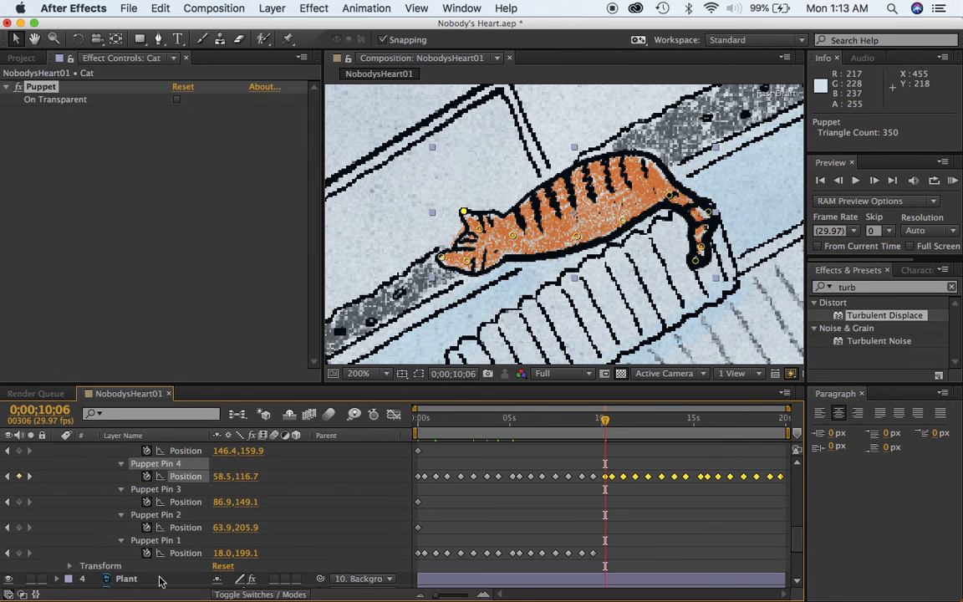
{"action": "left_click", "coordinate": [185, 554]}
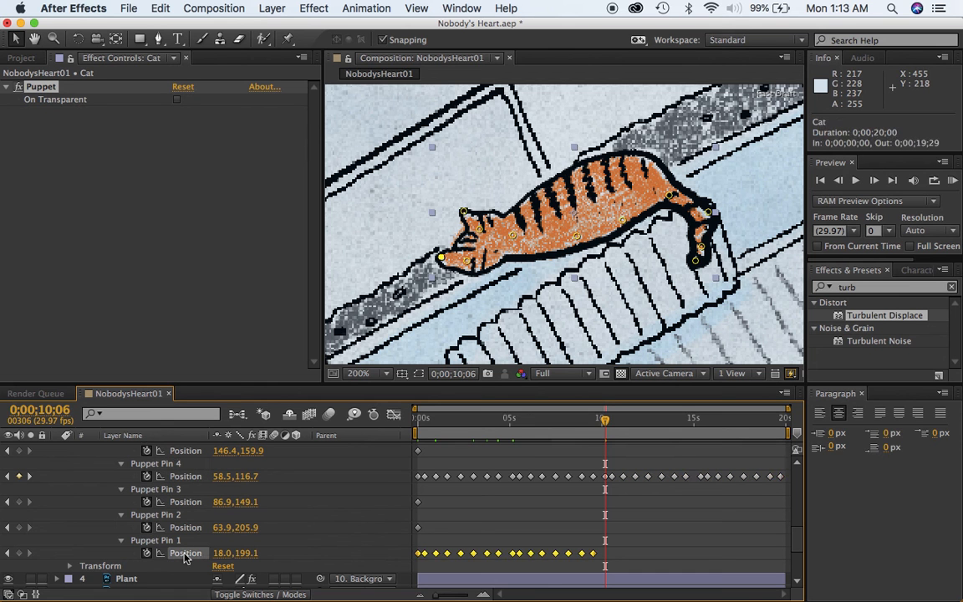
{"action": "key", "text": "cmd+c"}
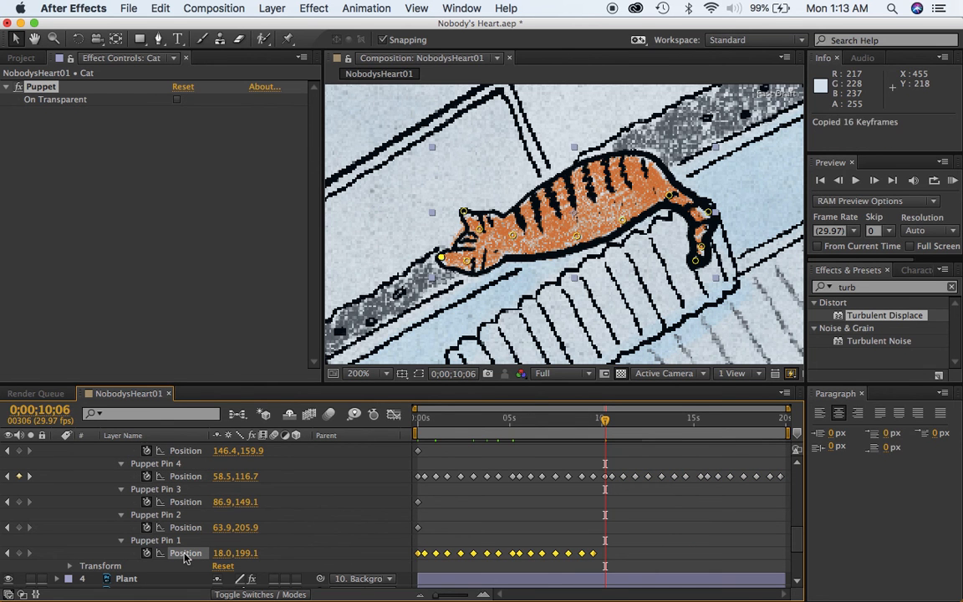
{"action": "key", "text": "super+v"}
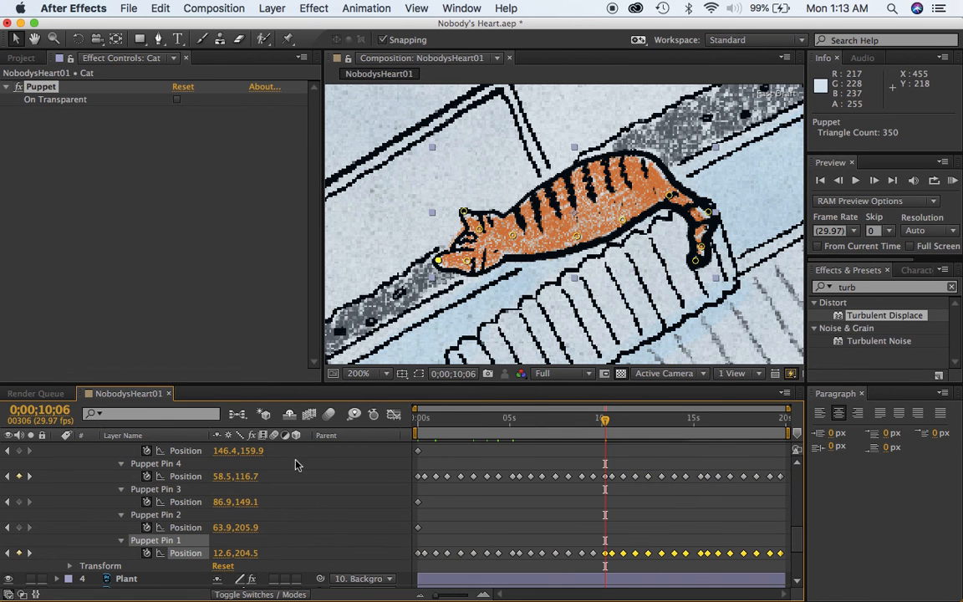
Step: Return to the first frame and view the entire composition at 25% magnification
{"action": "left_click_drag", "start_coordinate": [607, 425], "coordinate": [396, 432]}
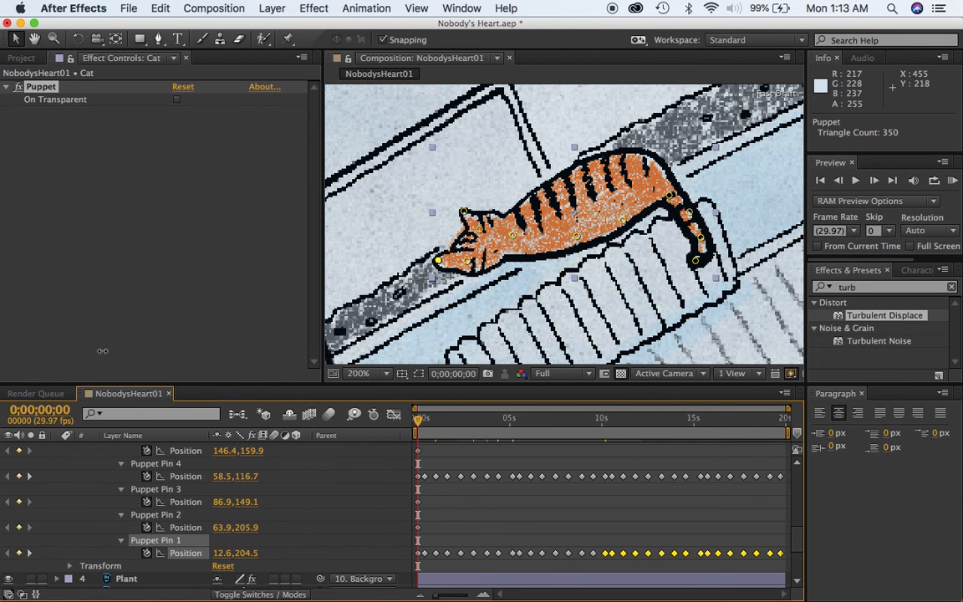
{"action": "left_click", "coordinate": [56, 40]}
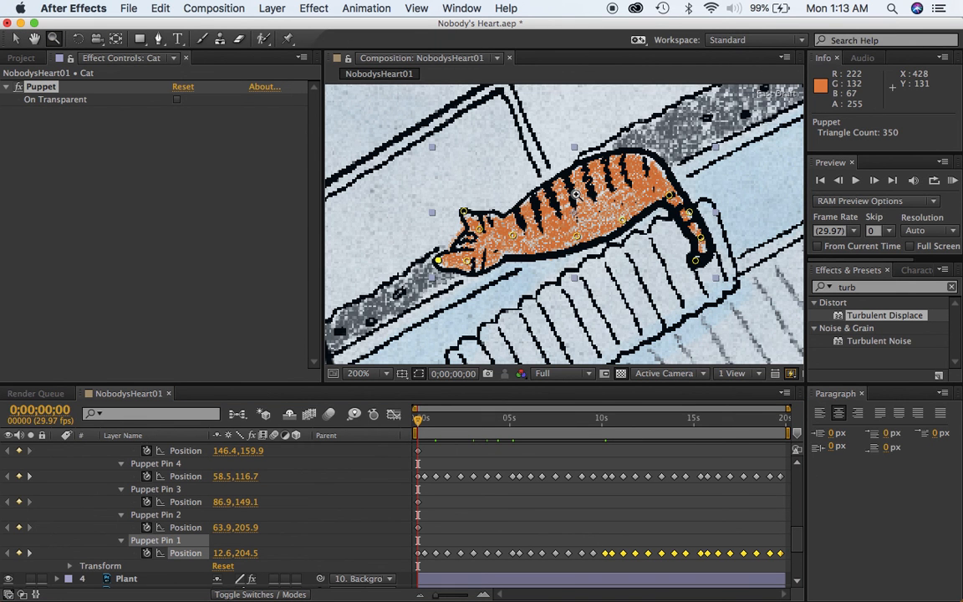
{"action": "left_click", "coordinate": [575, 194], "text": "alt"}
{"action": "left_click", "coordinate": [645, 317], "text": "alt"}
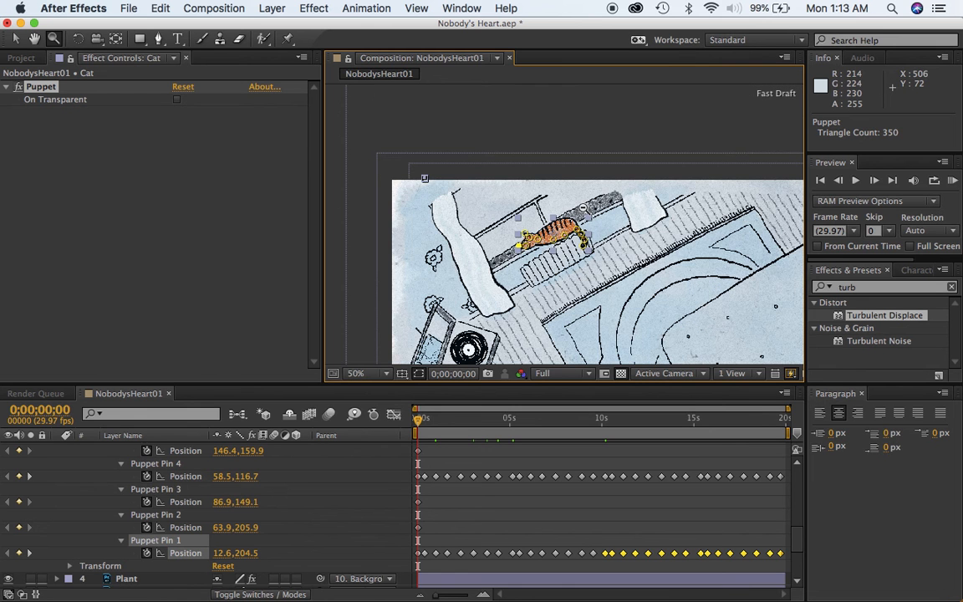
{"action": "left_click", "coordinate": [644, 318], "text": "alt"}
{"action": "key", "text": "h"}
{"action": "left_click_drag", "start_coordinate": [653, 286], "coordinate": [622, 261]}
{"action": "key", "text": "z"}
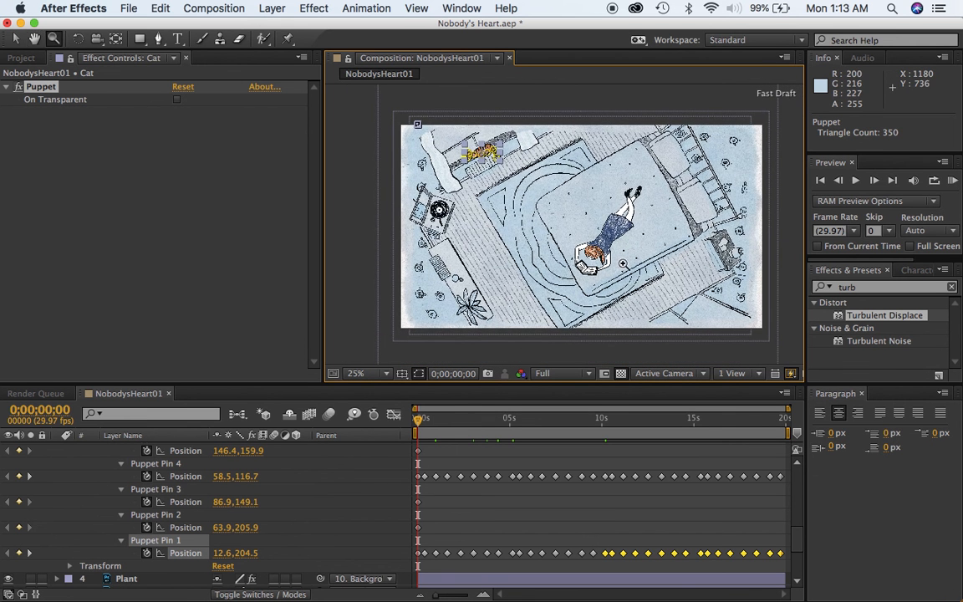
Step: Reveal the Background layer's Position, Scale and Rotation properties together
{"action": "scroll", "coordinate": [175, 502], "scroll_direction": "down", "scroll_amount": 5}
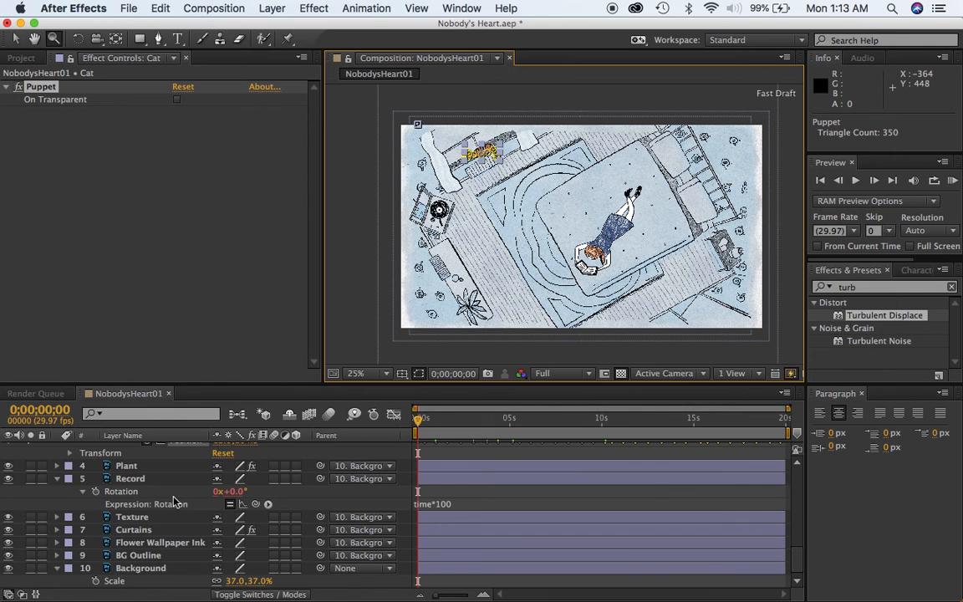
{"action": "left_click", "coordinate": [159, 569]}
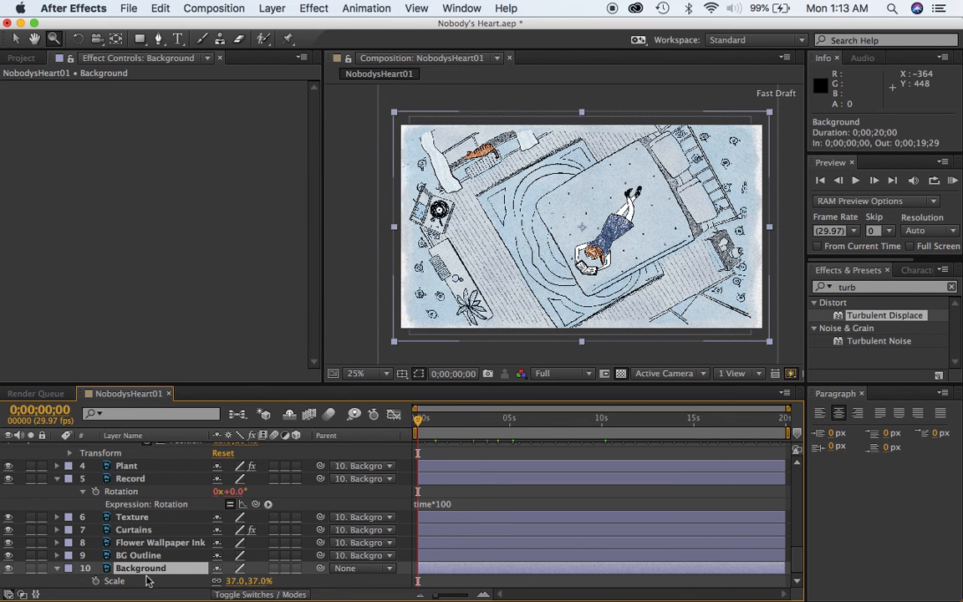
{"action": "key", "text": "p"}
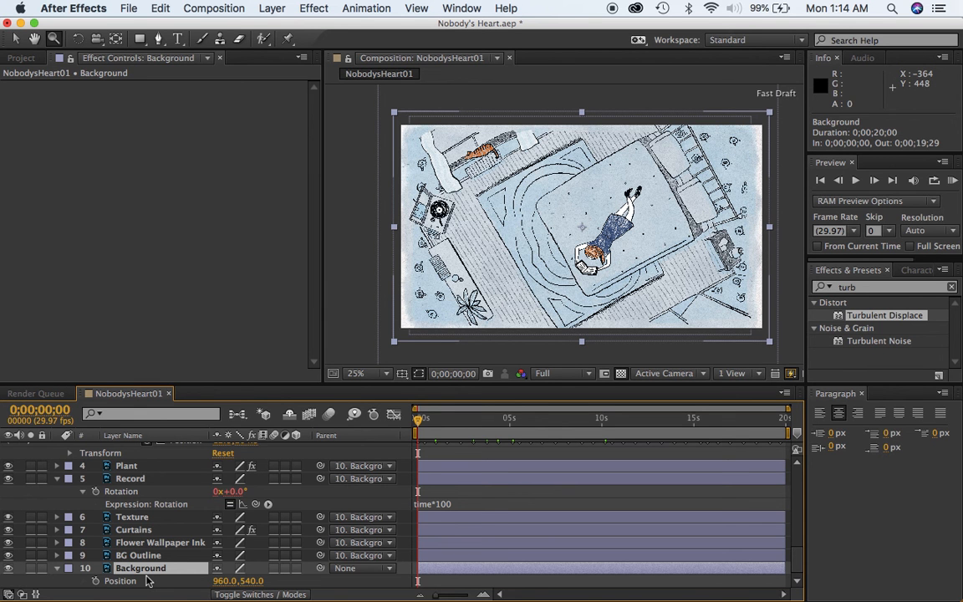
{"action": "key", "text": "shift+s"}
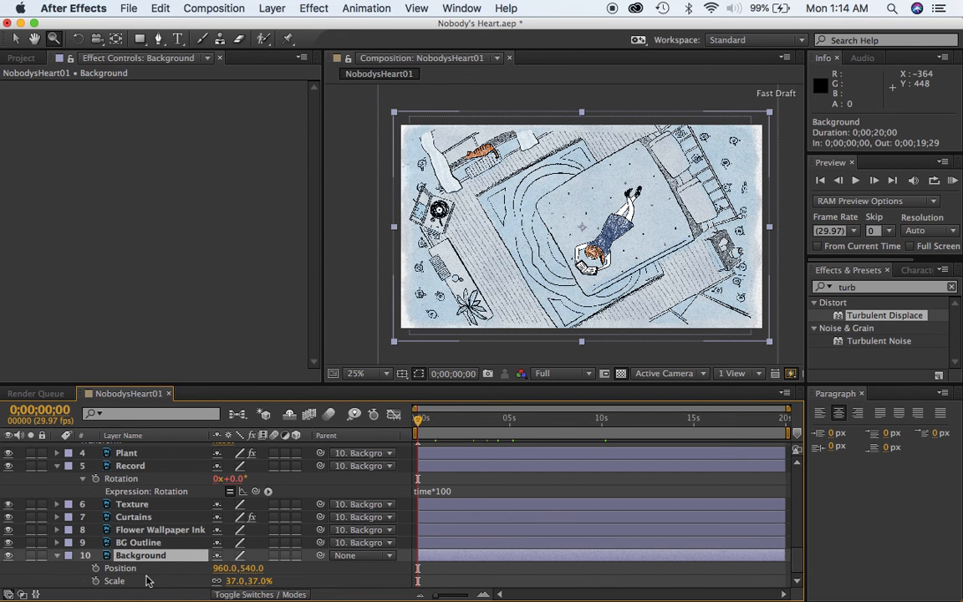
{"action": "key", "text": "shift+r"}
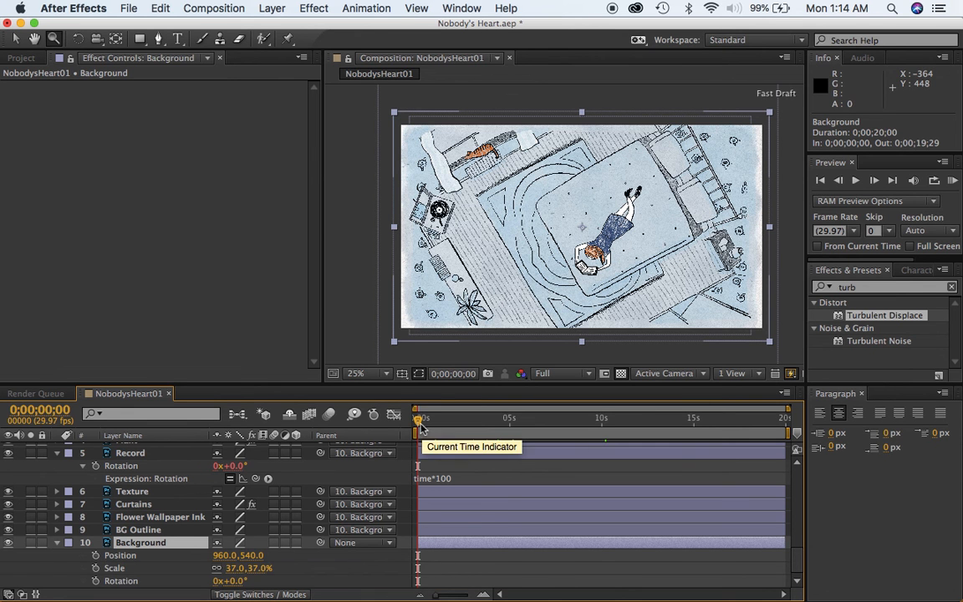
Step: Create Position, Scale and Rotation keyframes on the Background layer at 0;00;16;10
{"action": "left_click_drag", "start_coordinate": [420, 421], "coordinate": [723, 431]}
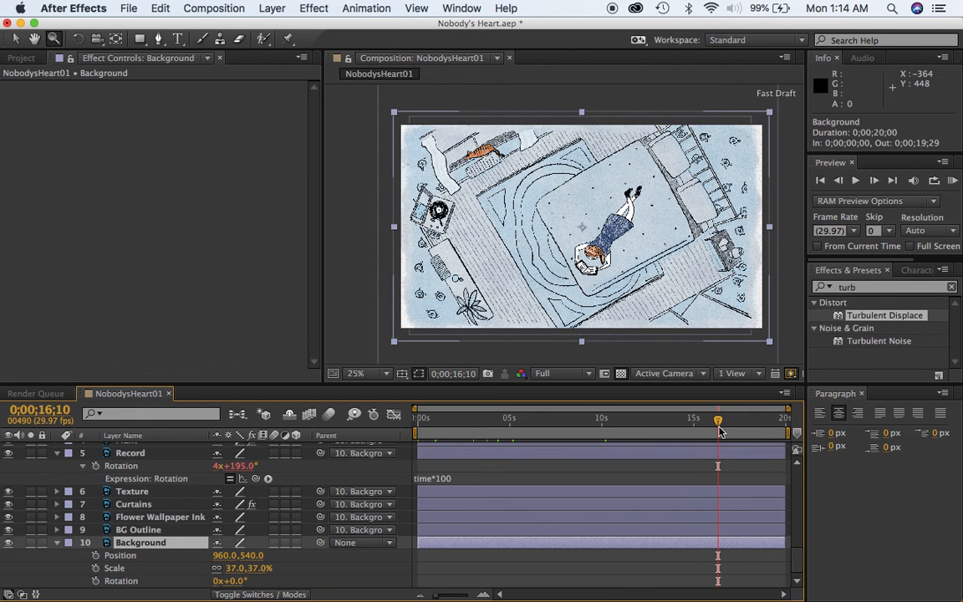
{"action": "left_click", "coordinate": [95, 555]}
{"action": "key", "text": "shift+s"}
{"action": "key", "text": "shift+r"}
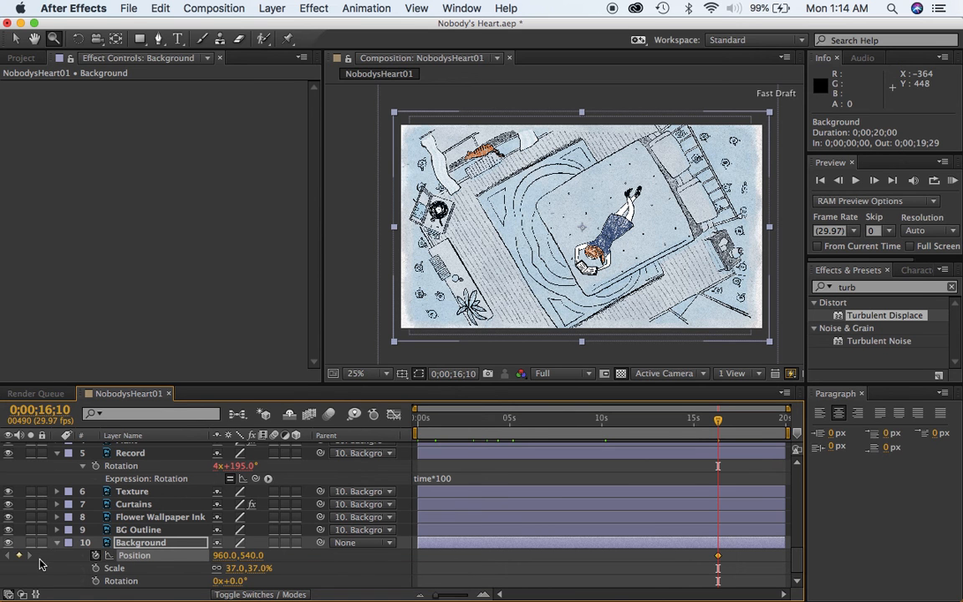
{"action": "left_click", "coordinate": [96, 568]}
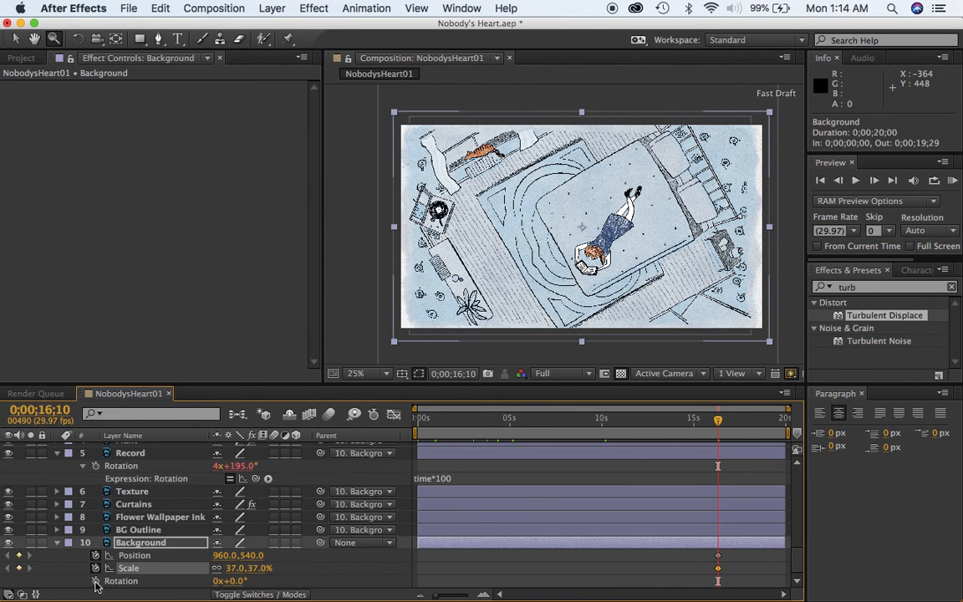
{"action": "left_click", "coordinate": [95, 581]}
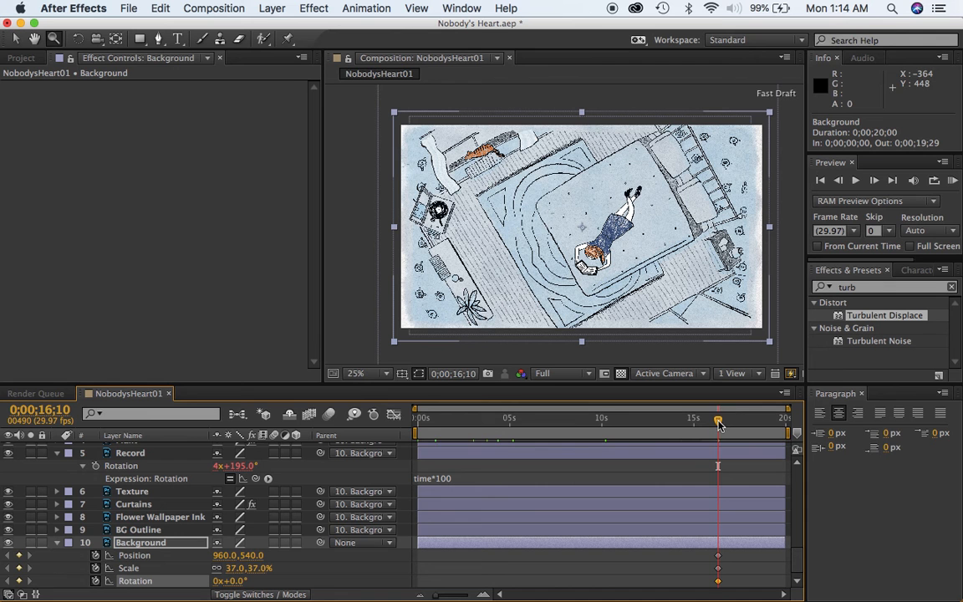
Step: At 0;00;10;28, keyframe the Background at Scale 76% and Position 960, 477, and add a Rotation keyframe
{"action": "left_click_drag", "start_coordinate": [719, 423], "coordinate": [619, 423]}
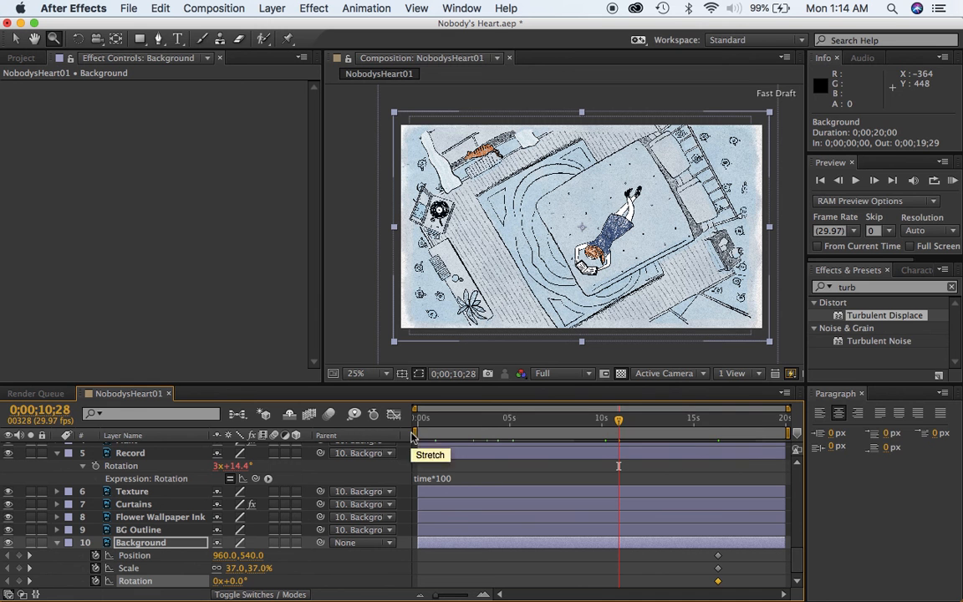
{"action": "left_click", "coordinate": [236, 568]}
{"action": "type", "text": "50"}
{"action": "key", "text": "Return"}
{"action": "left_click_drag", "start_coordinate": [266, 569], "coordinate": [282, 569]}
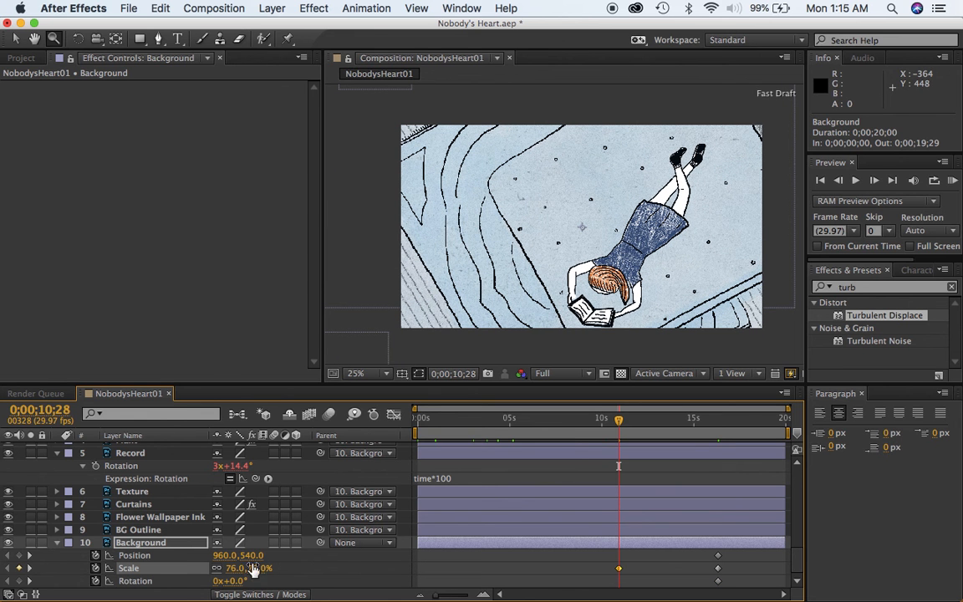
{"action": "left_click_drag", "start_coordinate": [249, 556], "coordinate": [211, 548]}
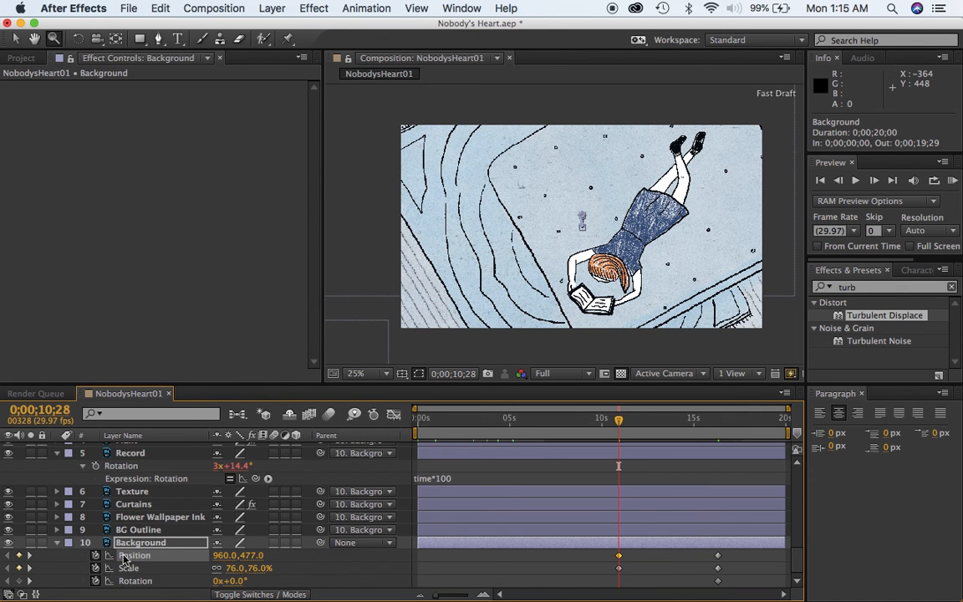
{"action": "left_click", "coordinate": [19, 580]}
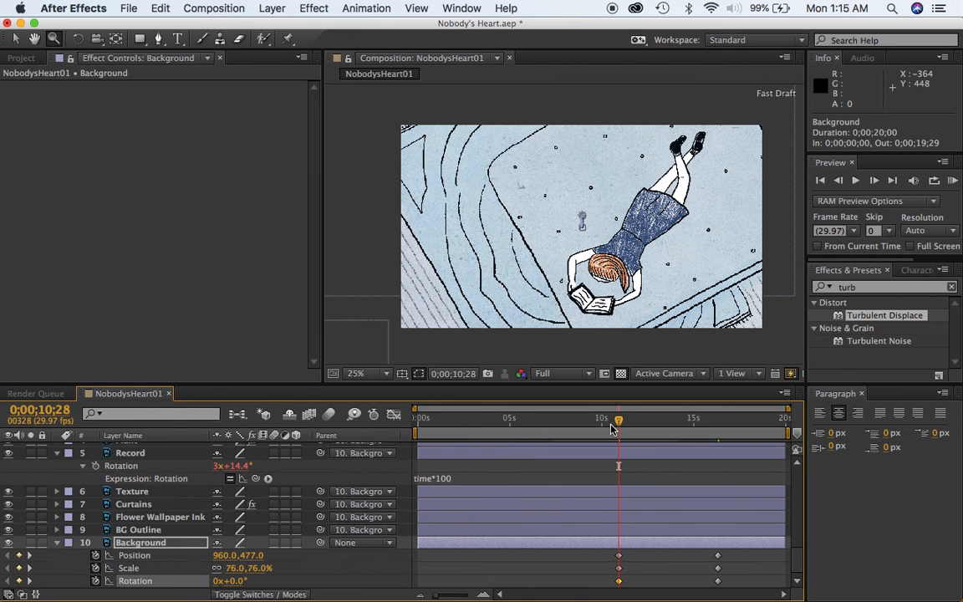
Step: At 0;00;05;14, keyframe the Background at Scale 109% and Position 2613, 1375 to frame the cat, and add a Rotation keyframe
{"action": "left_click_drag", "start_coordinate": [620, 423], "coordinate": [518, 424]}
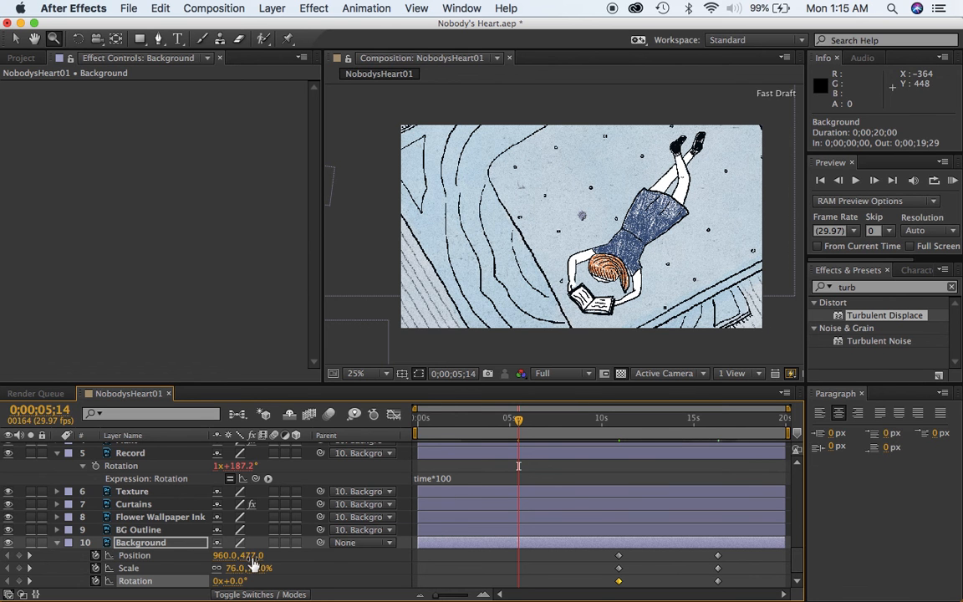
{"action": "left_click_drag", "start_coordinate": [249, 556], "coordinate": [480, 567]}
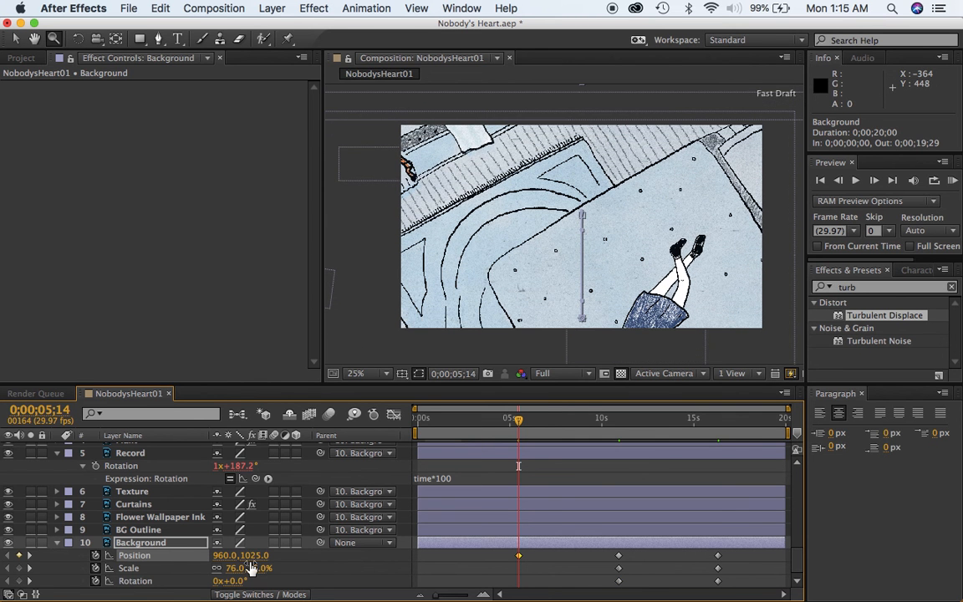
{"action": "left_click_drag", "start_coordinate": [224, 556], "coordinate": [295, 558]}
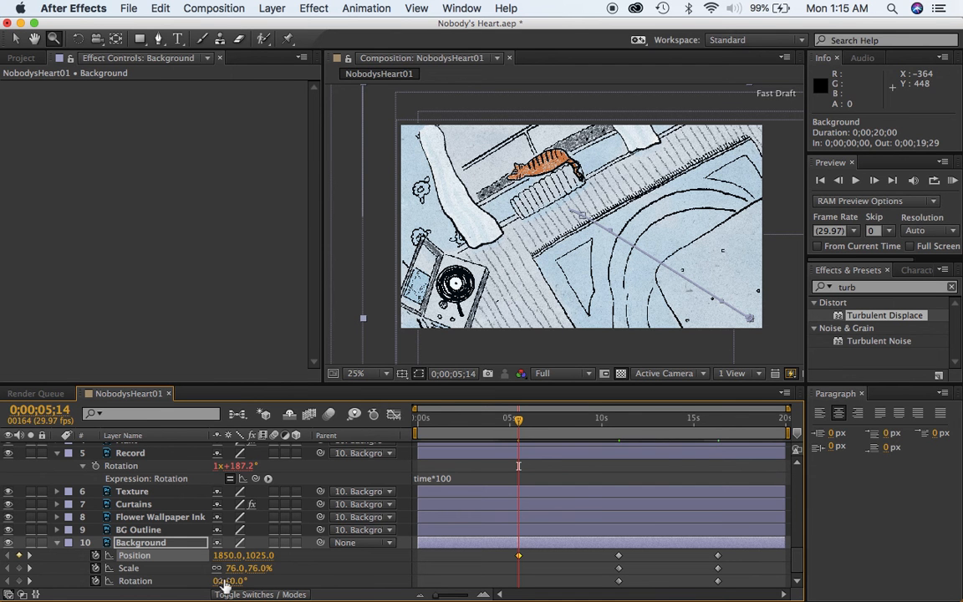
{"action": "left_click_drag", "start_coordinate": [231, 568], "coordinate": [341, 568]}
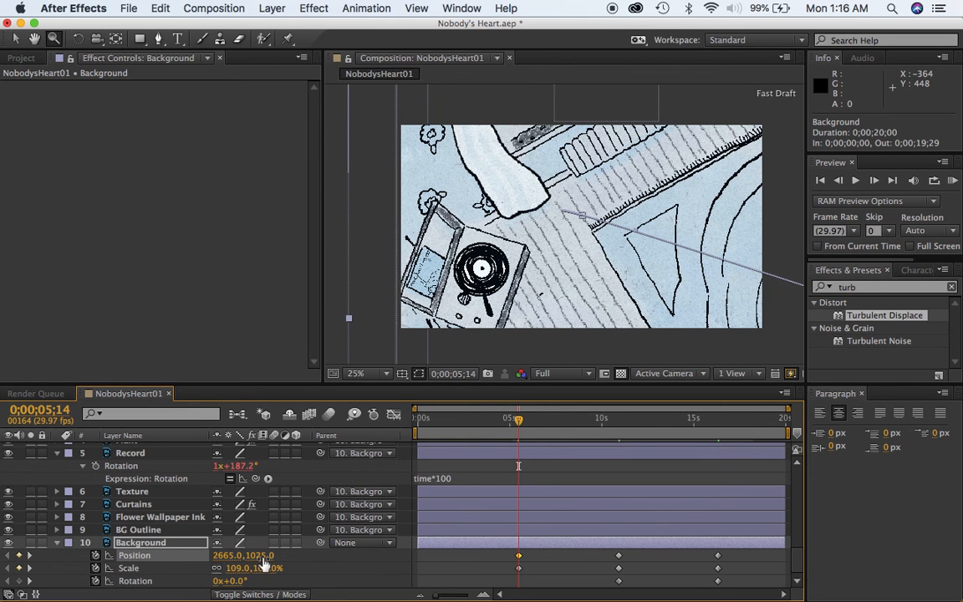
{"action": "left_click_drag", "start_coordinate": [261, 557], "coordinate": [293, 561]}
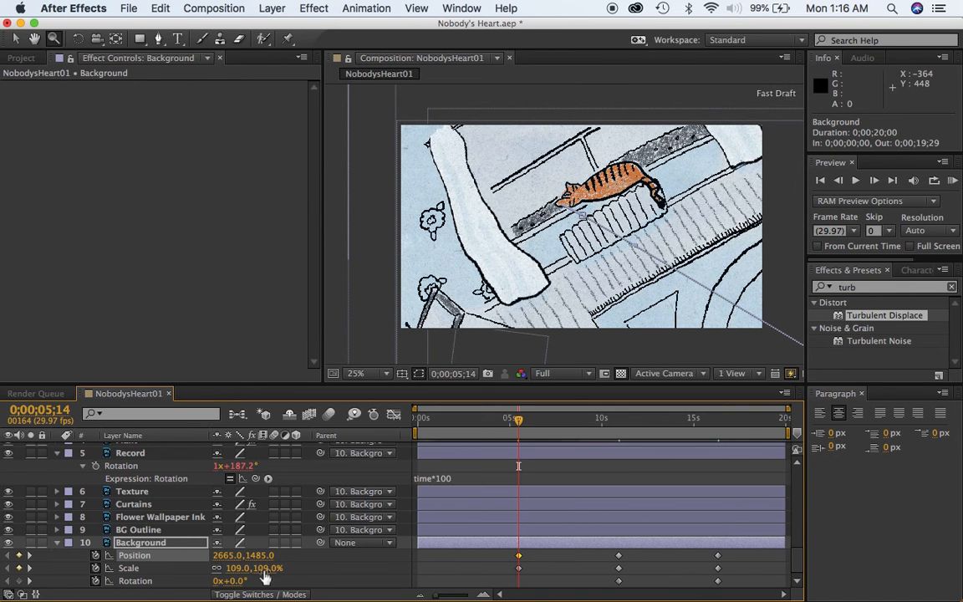
{"action": "left_click_drag", "start_coordinate": [261, 555], "coordinate": [255, 555]}
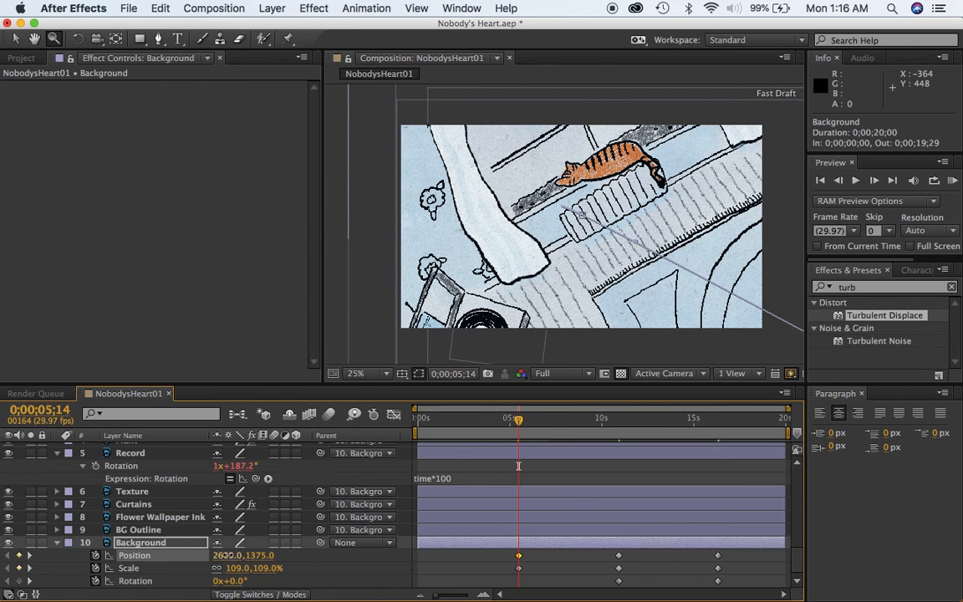
{"action": "left_click_drag", "start_coordinate": [219, 555], "coordinate": [222, 556]}
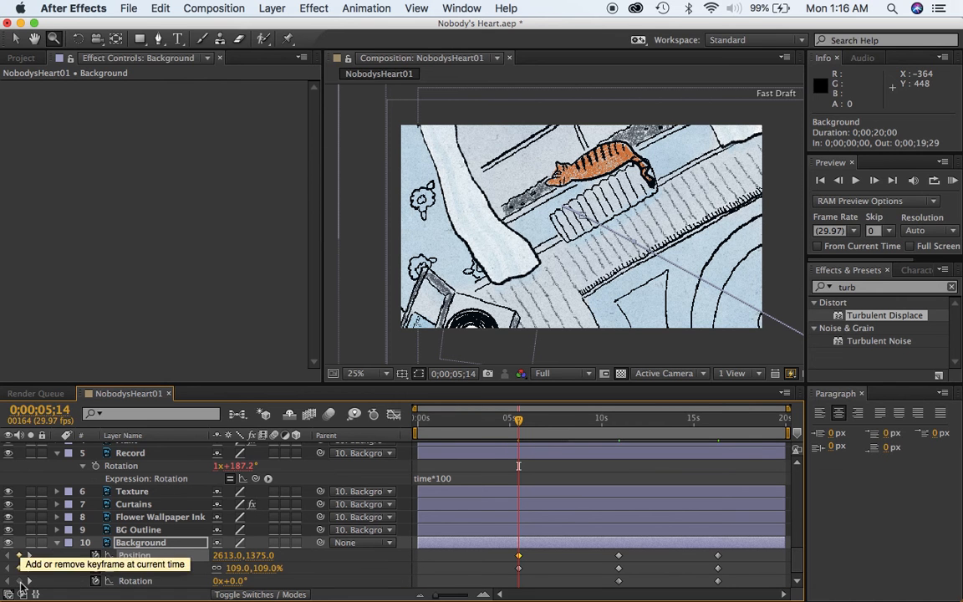
{"action": "left_click", "coordinate": [18, 580]}
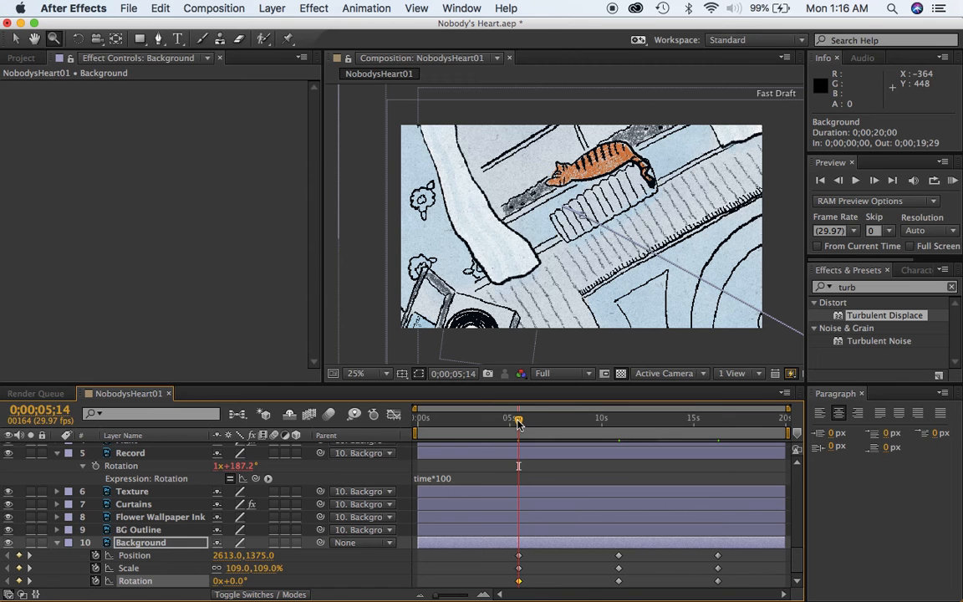
Step: At 0;00;00;00, frame the record player by keyframing the Background at Position 3585, -230, Scale 150% and Rotation -19°
{"action": "left_click_drag", "start_coordinate": [518, 421], "coordinate": [419, 422]}
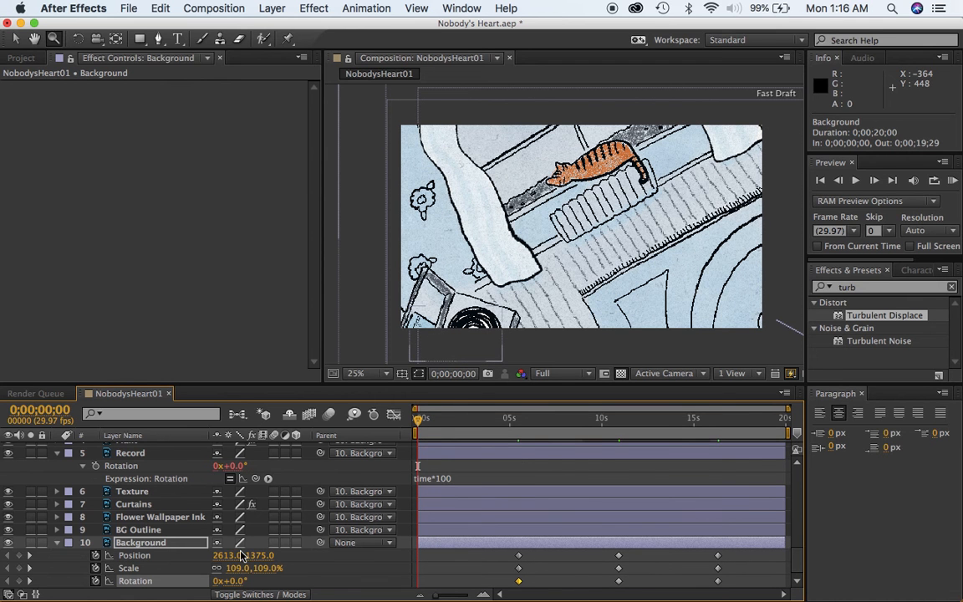
{"action": "left_click_drag", "start_coordinate": [226, 556], "coordinate": [350, 556]}
{"action": "left_click_drag", "start_coordinate": [242, 581], "coordinate": [157, 552]}
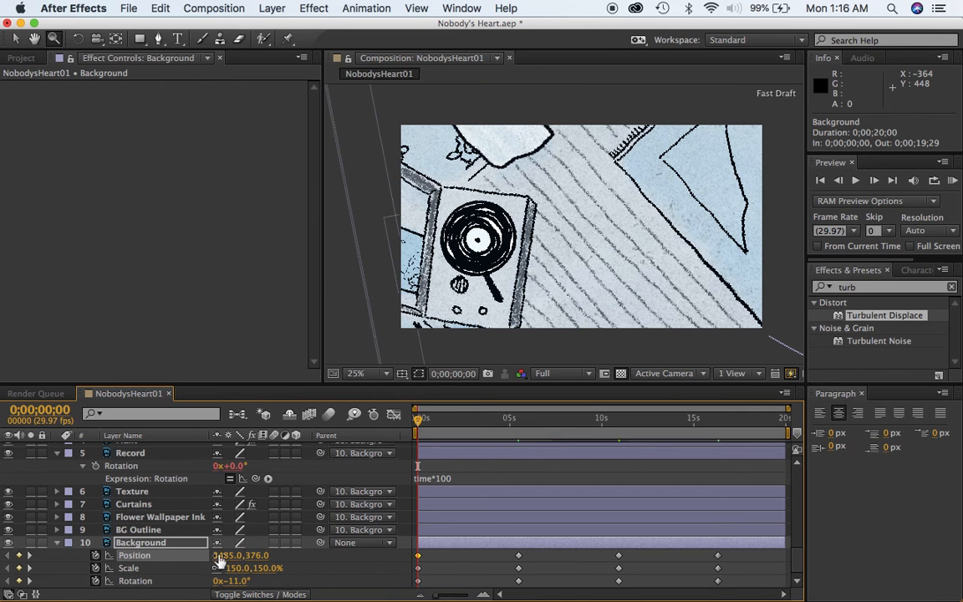
{"action": "left_click_drag", "start_coordinate": [238, 580], "coordinate": [292, 558]}
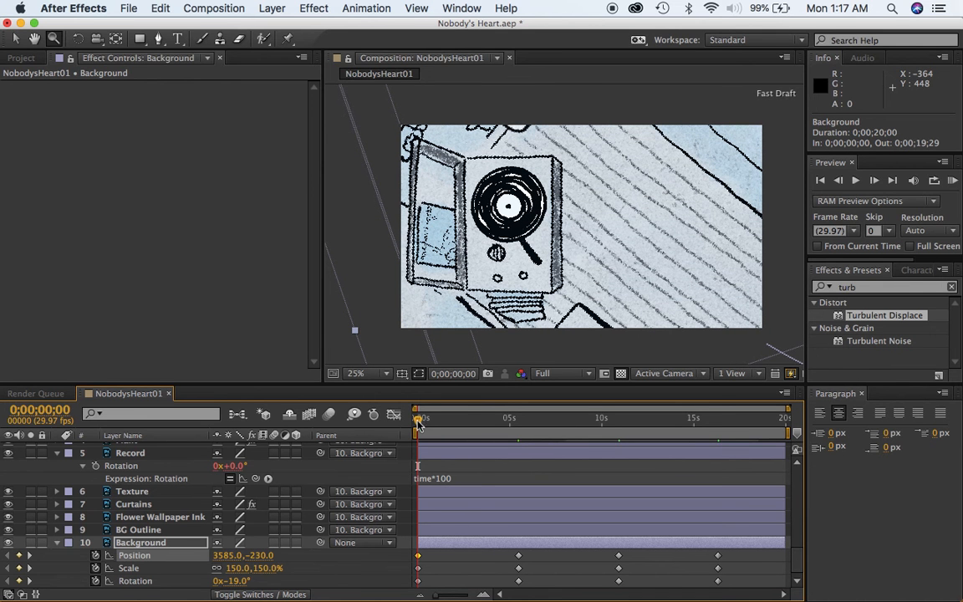
Step: Copy the Background's Position keyframe from 0;00;05;14 and paste it at 0;00;06;24 to hold the cat framing
{"action": "left_click_drag", "start_coordinate": [425, 422], "coordinate": [606, 445]}
{"action": "left_click_drag", "start_coordinate": [510, 435], "coordinate": [540, 549]}
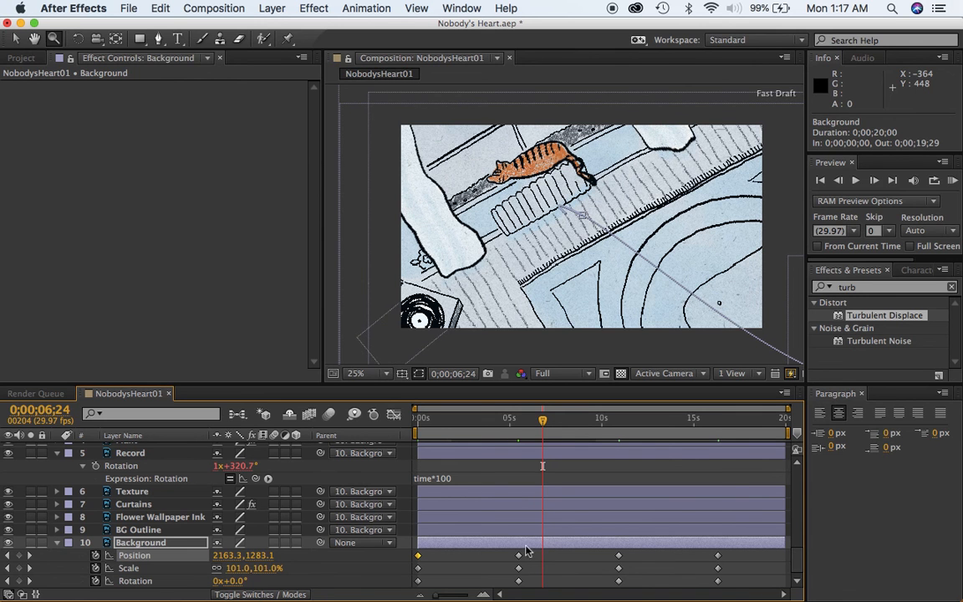
{"action": "left_click", "coordinate": [519, 557]}
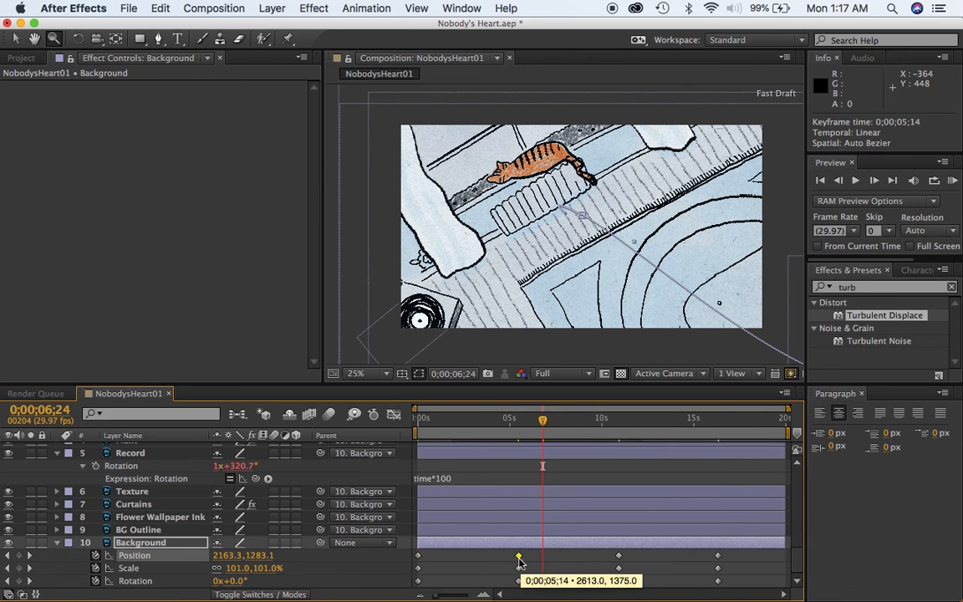
{"action": "key", "text": "ctrl+c"}
{"action": "key", "text": "ctrl+v"}
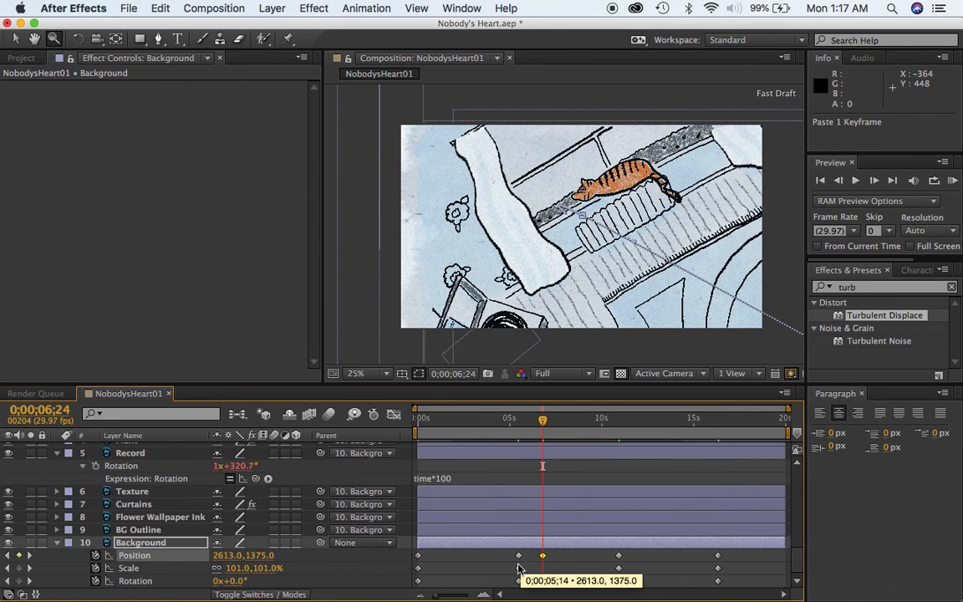
Step: Copy the Background's Scale and Rotation keyframes from 0;00;05;14 and paste them at 0;00;06;24
{"action": "left_click", "coordinate": [519, 569]}
{"action": "key", "text": "ctrl+c"}
{"action": "key", "text": "ctrl+v"}
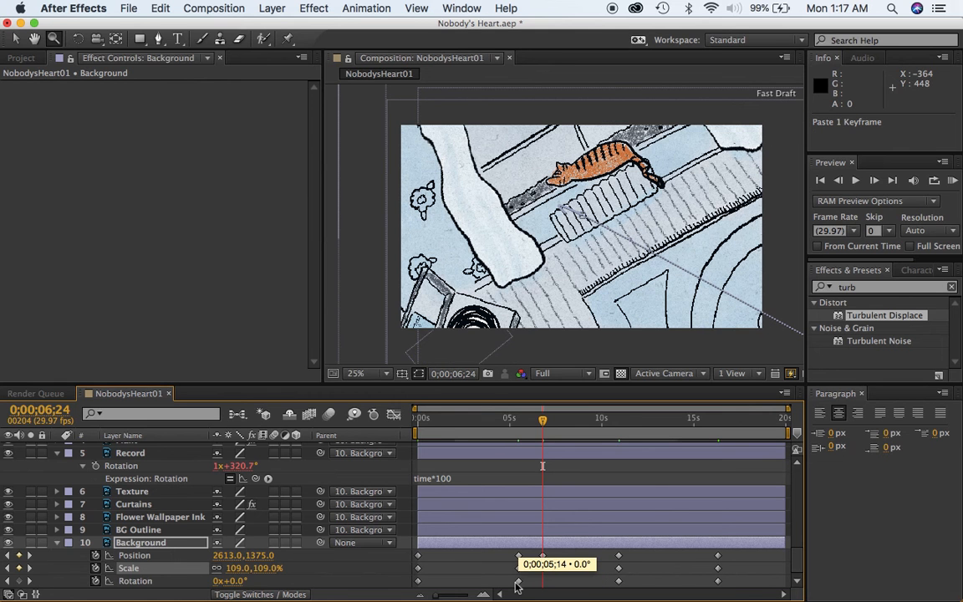
{"action": "left_click", "coordinate": [518, 582]}
{"action": "key", "text": "ctrl+c"}
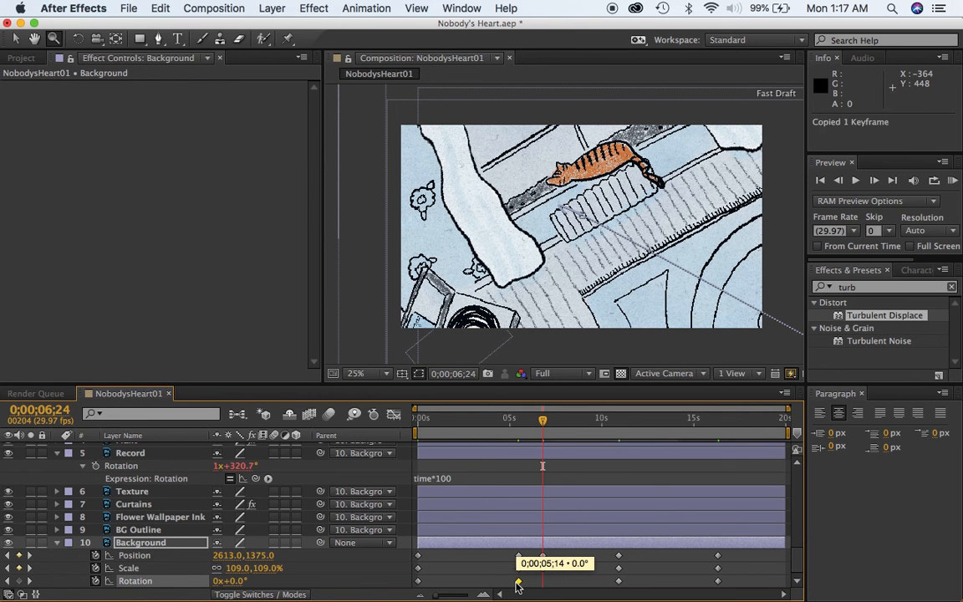
{"action": "key", "text": "ctrl+v"}
Step: Apply Easy Ease to all of the Background layer's Position, Scale and Rotation keyframes
{"action": "left_click", "coordinate": [520, 422]}
{"action": "left_click_drag", "start_coordinate": [538, 431], "coordinate": [740, 458]}
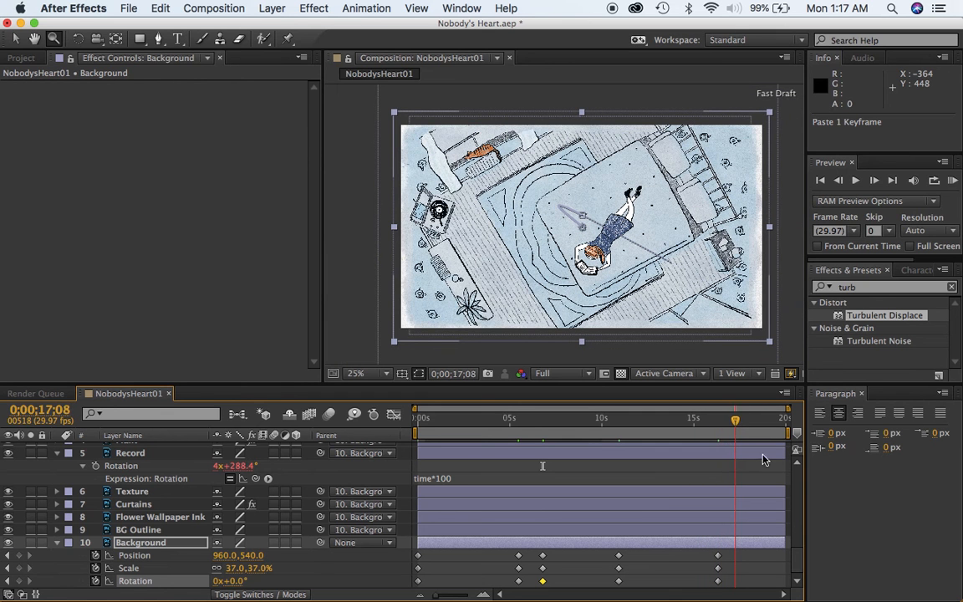
{"action": "left_click_drag", "start_coordinate": [585, 446], "coordinate": [478, 442]}
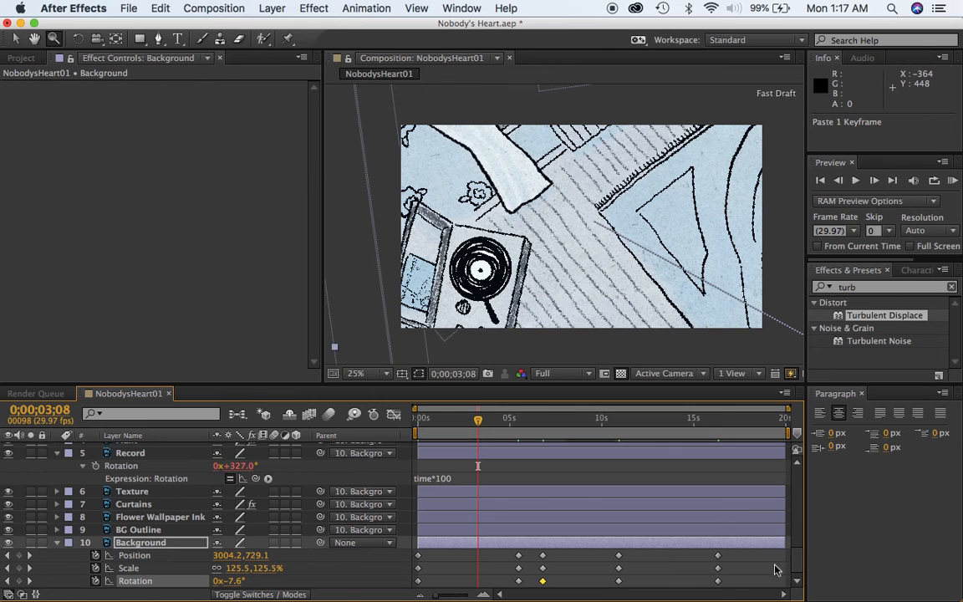
{"action": "left_click_drag", "start_coordinate": [757, 560], "coordinate": [403, 583]}
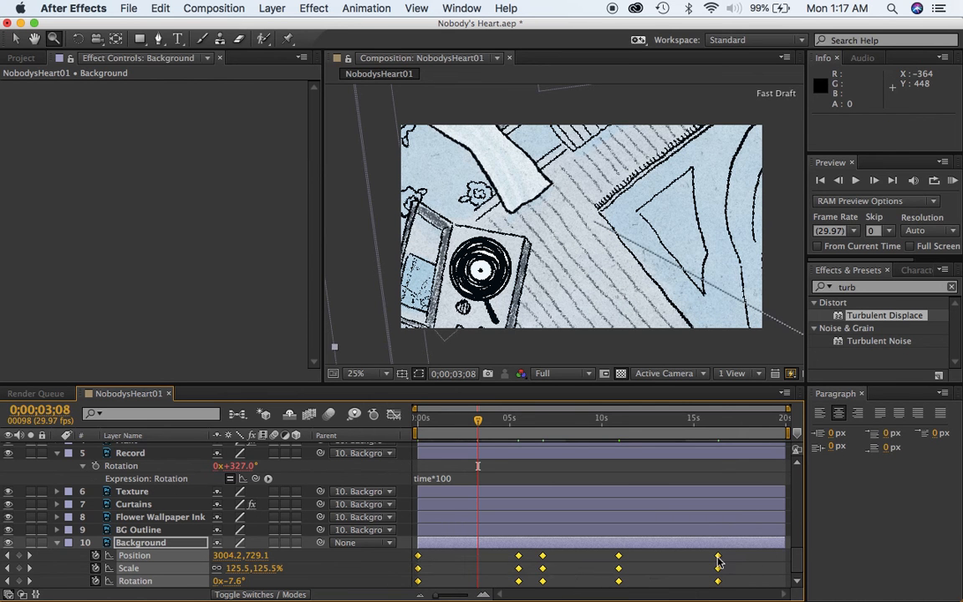
{"action": "mouse_move", "coordinate": [717, 559]}
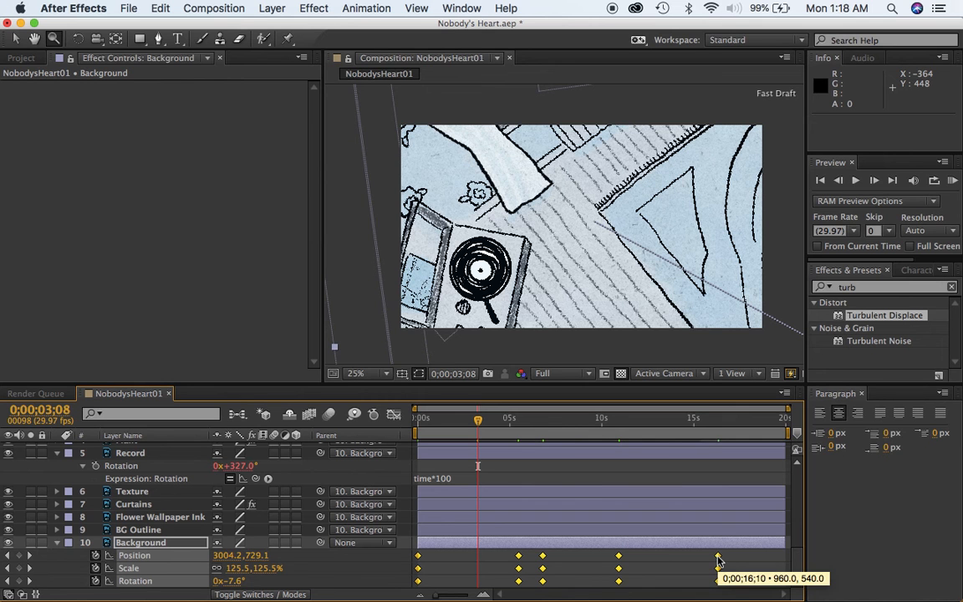
{"action": "right_click", "coordinate": [717, 559]}
{"action": "mouse_move", "coordinate": [748, 588]}
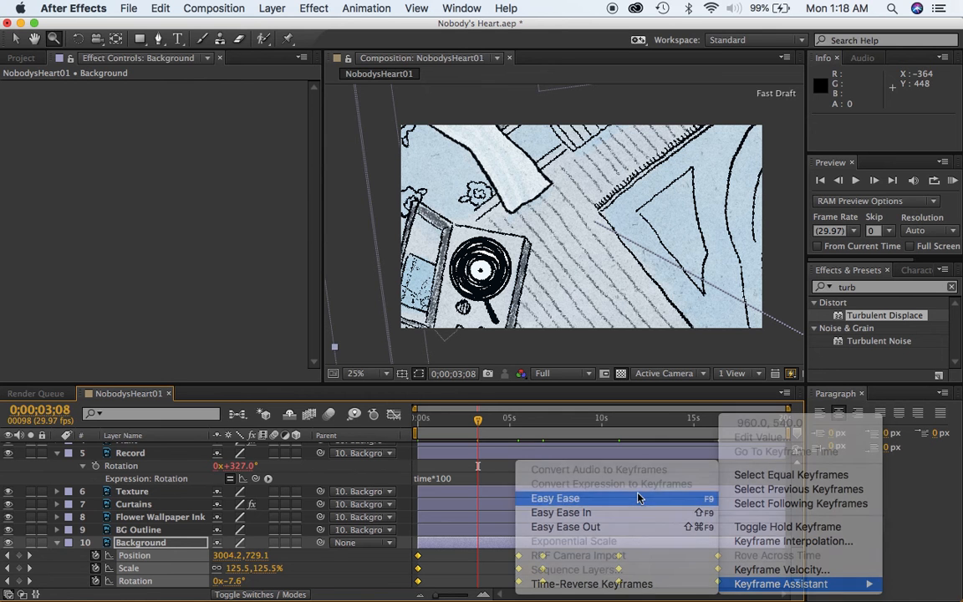
{"action": "left_click", "coordinate": [638, 499]}
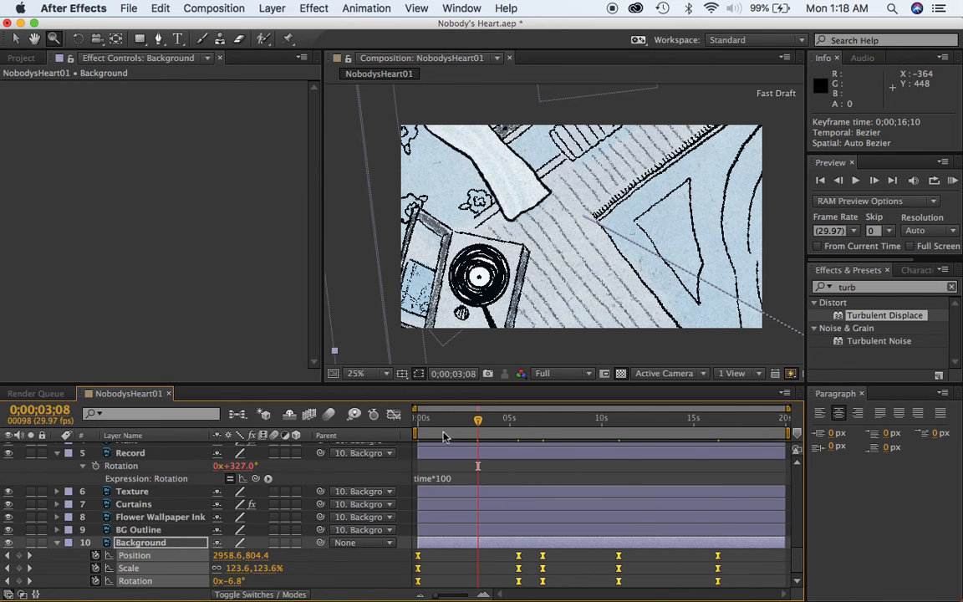
Step: Return the current time to 0;00;00;00 and save the project
{"action": "key", "text": "Page_Up"}
{"action": "left_click_drag", "start_coordinate": [427, 428], "coordinate": [397, 461]}
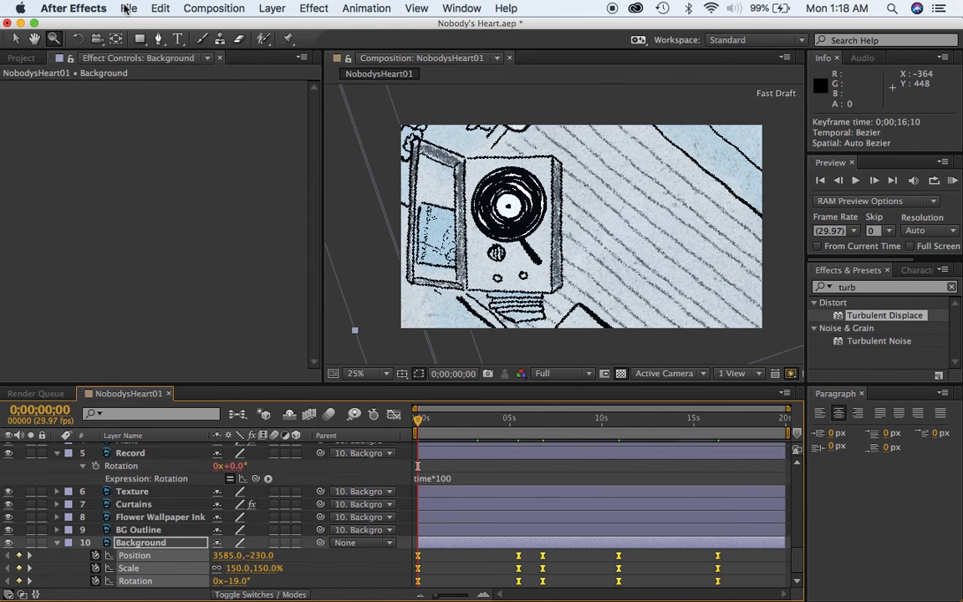
{"action": "key", "text": "super+s"}
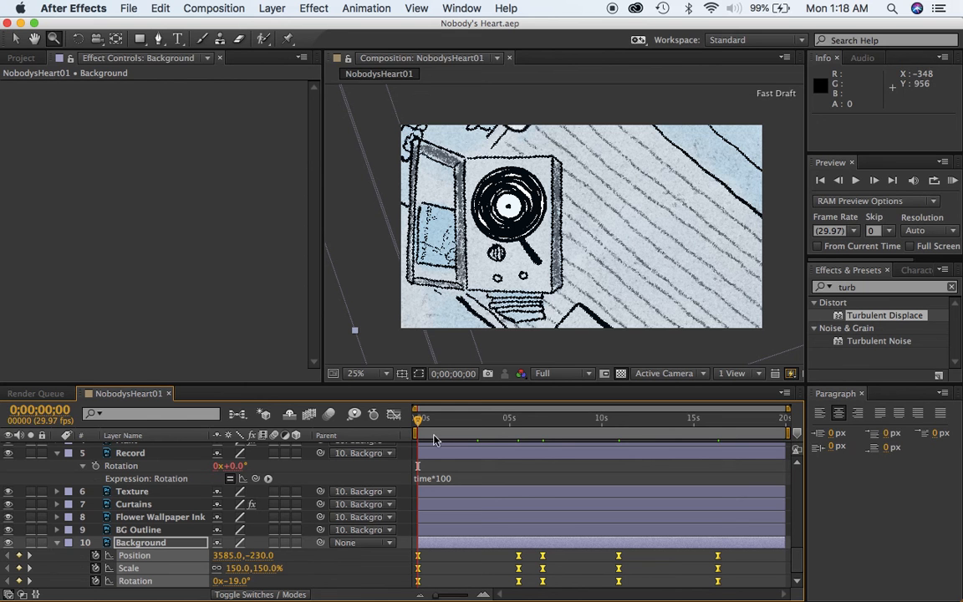
{"action": "left_click_drag", "start_coordinate": [419, 424], "coordinate": [399, 426]}
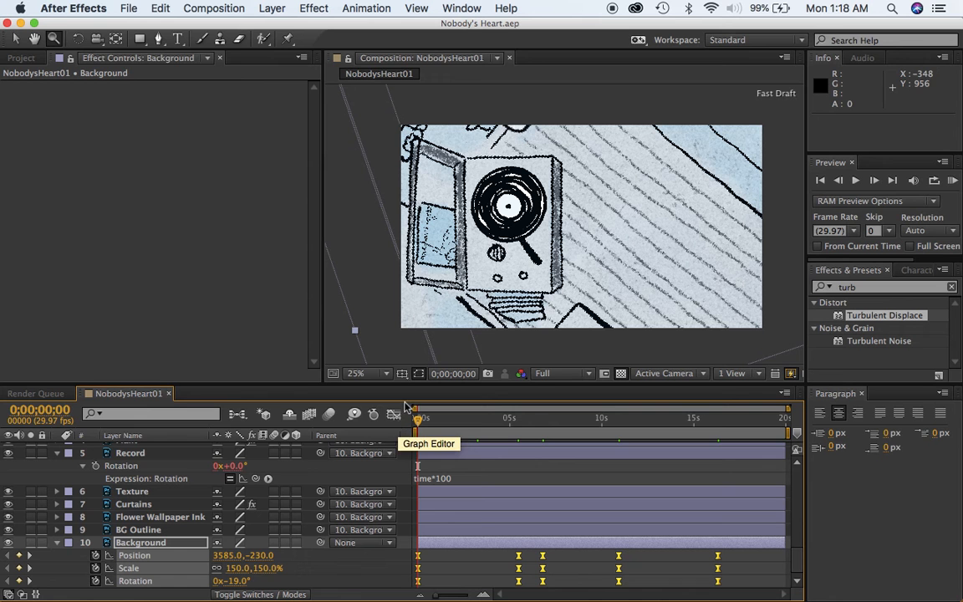
Step: Add the NobodysHeart01 composition to the render queue and set its QuickTime output to save on the external 4T drive
{"action": "left_click", "coordinate": [130, 10]}
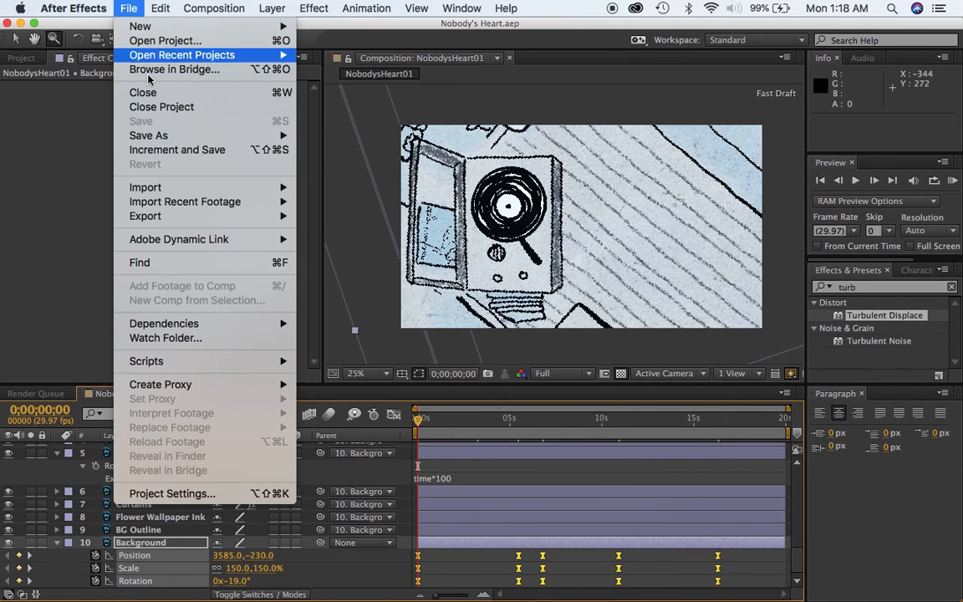
{"action": "mouse_move", "coordinate": [191, 219]}
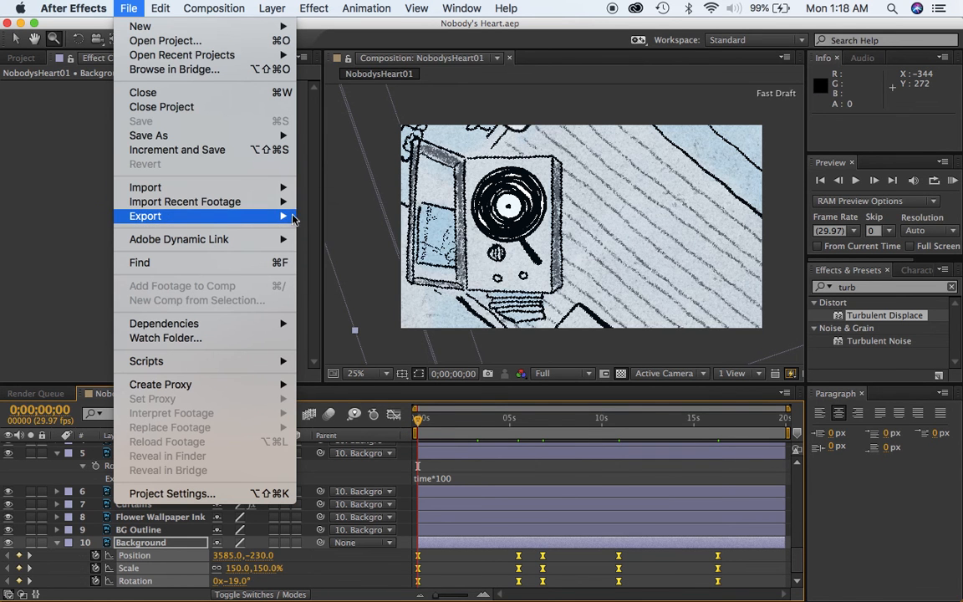
{"action": "left_click", "coordinate": [334, 232]}
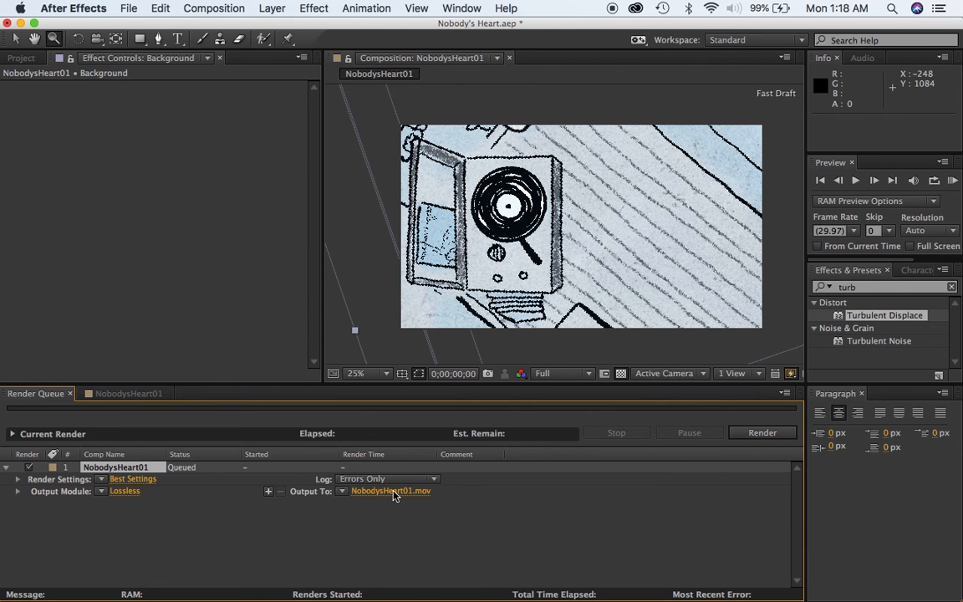
{"action": "left_click", "coordinate": [393, 492]}
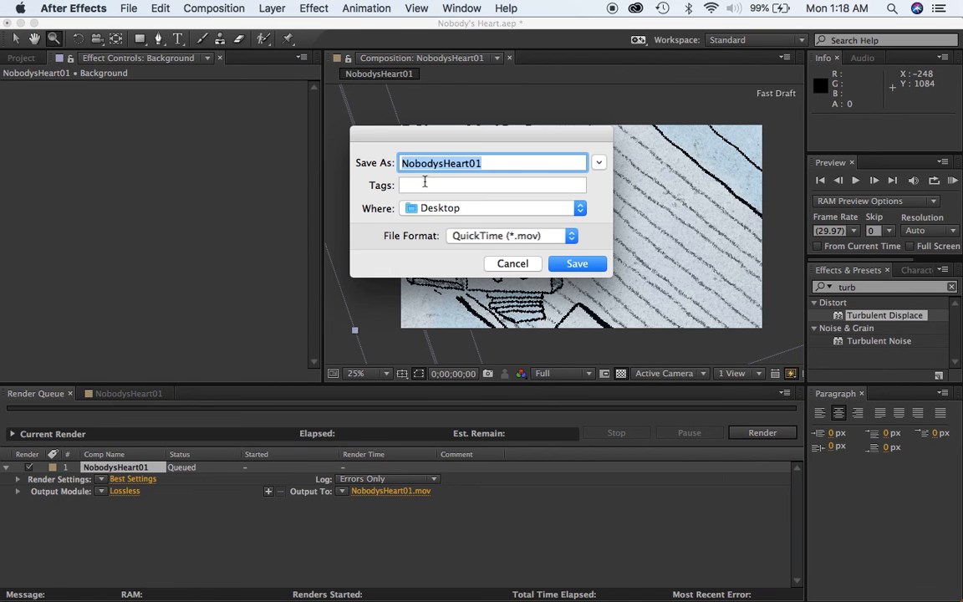
{"action": "left_click", "coordinate": [446, 209]}
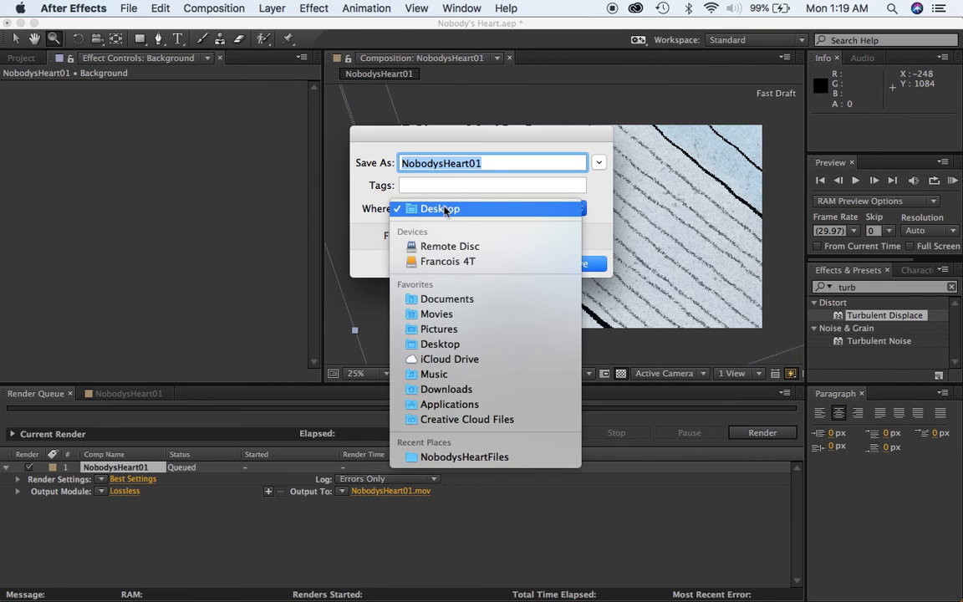
{"action": "left_click", "coordinate": [447, 261]}
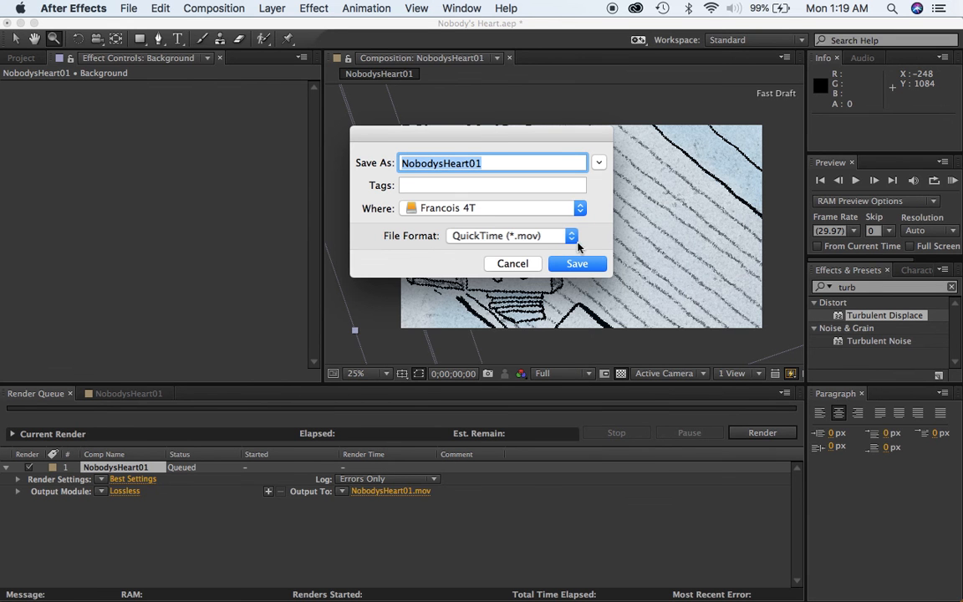
{"action": "left_click", "coordinate": [579, 266]}
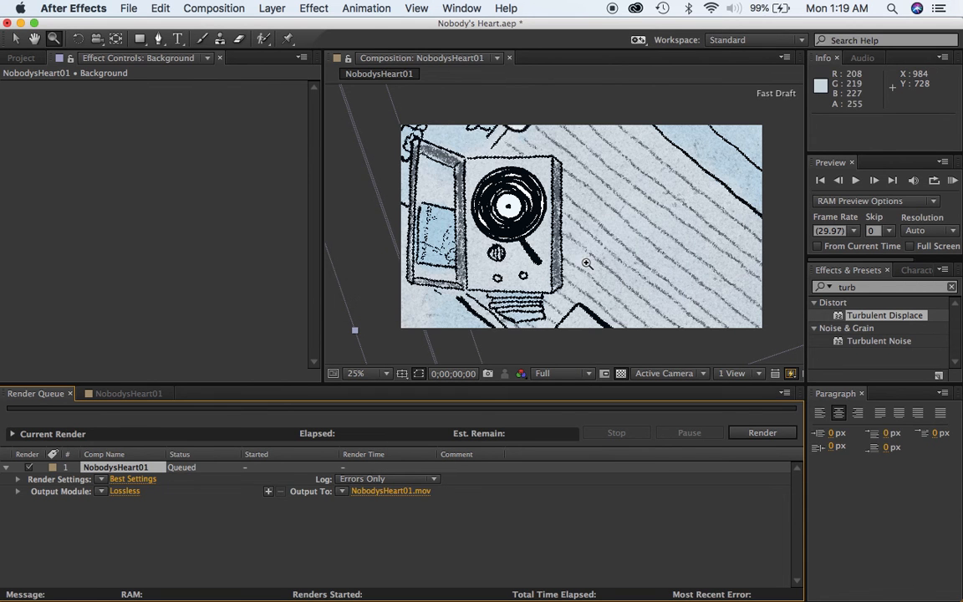
Step: Set the output module's QuickTime video codec to Apple ProRes 422 and start rendering the queued composition
{"action": "left_click", "coordinate": [125, 492]}
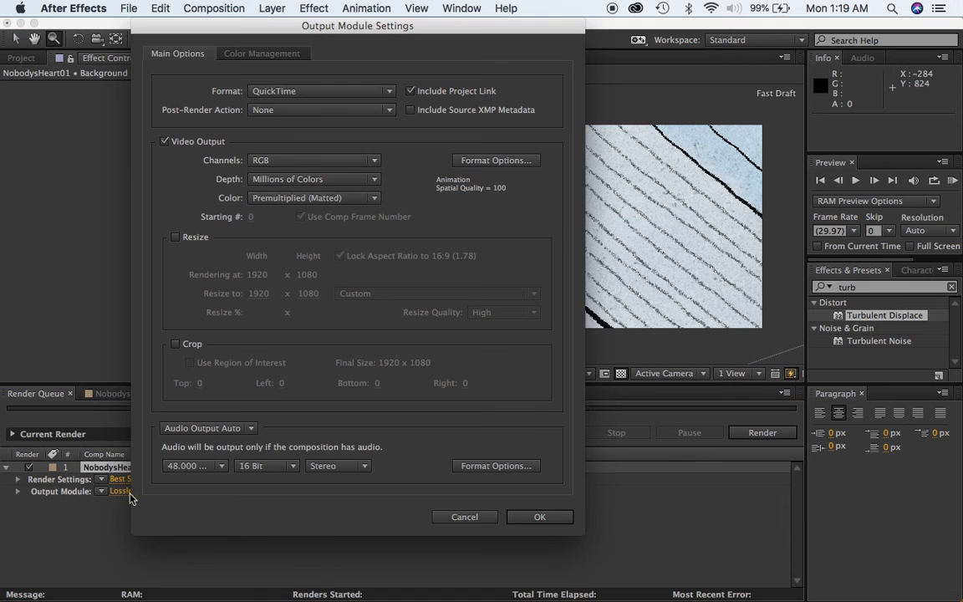
{"action": "left_click", "coordinate": [478, 161]}
{"action": "left_click", "coordinate": [410, 121]}
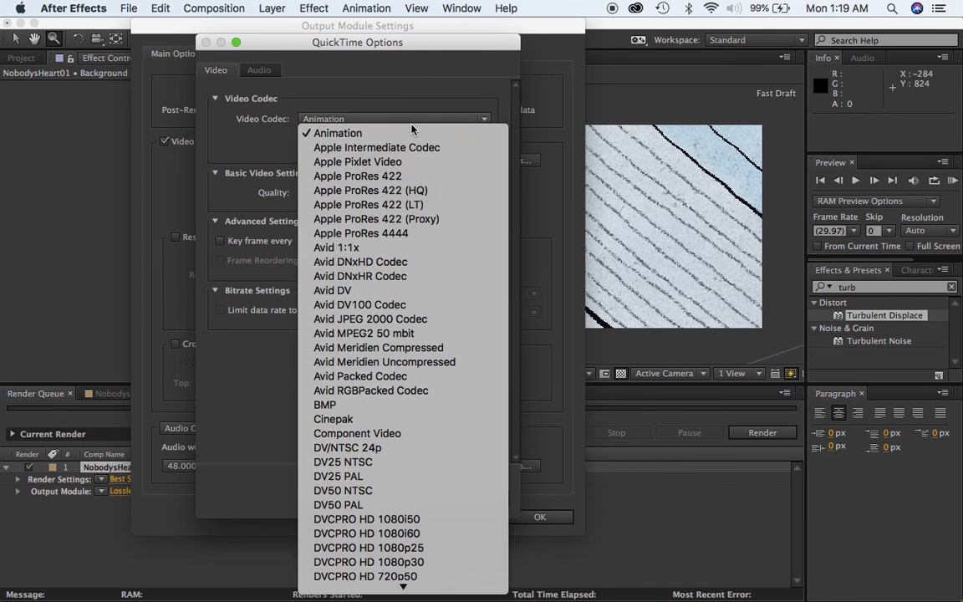
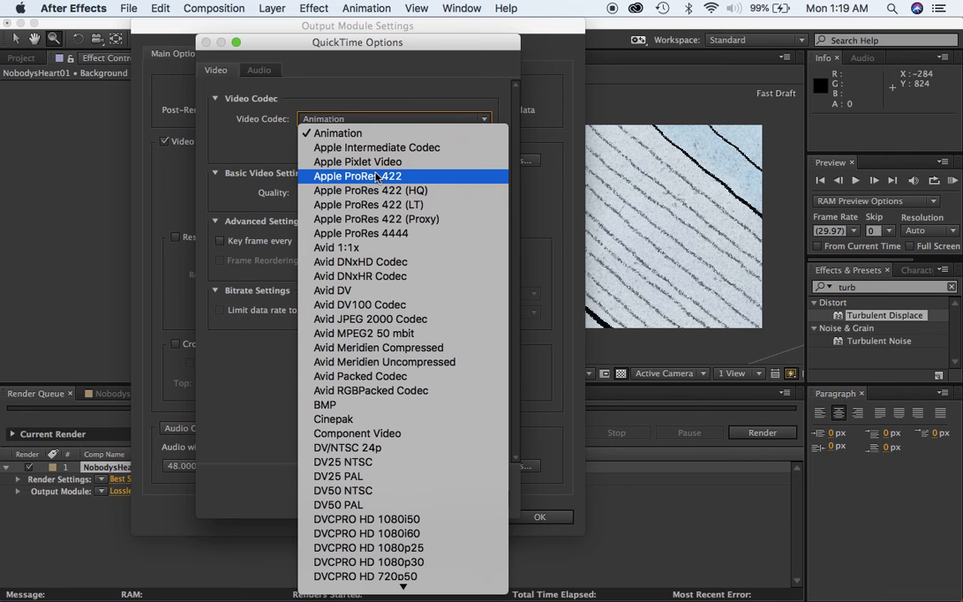
{"action": "left_click", "coordinate": [375, 176]}
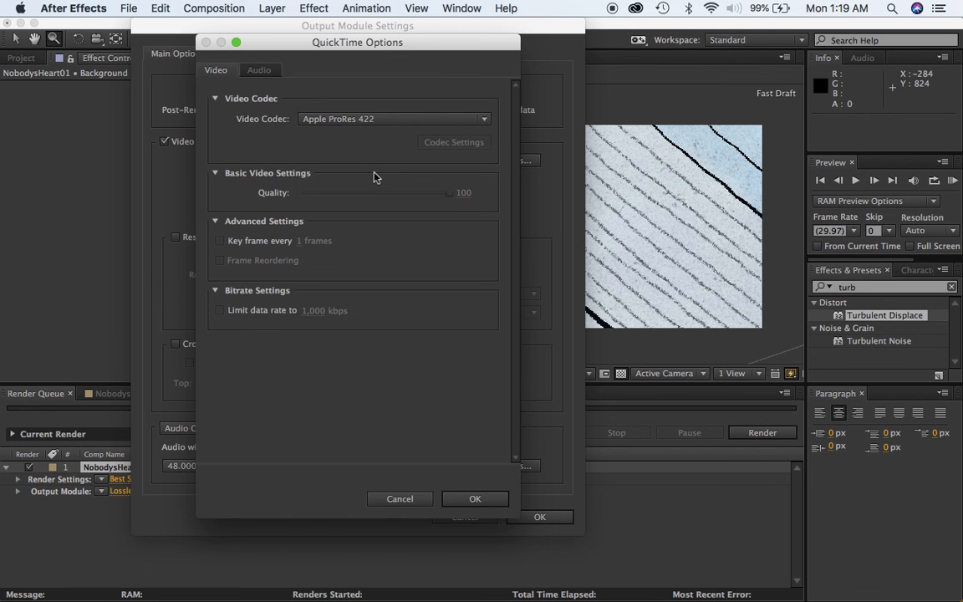
{"action": "left_click", "coordinate": [472, 499]}
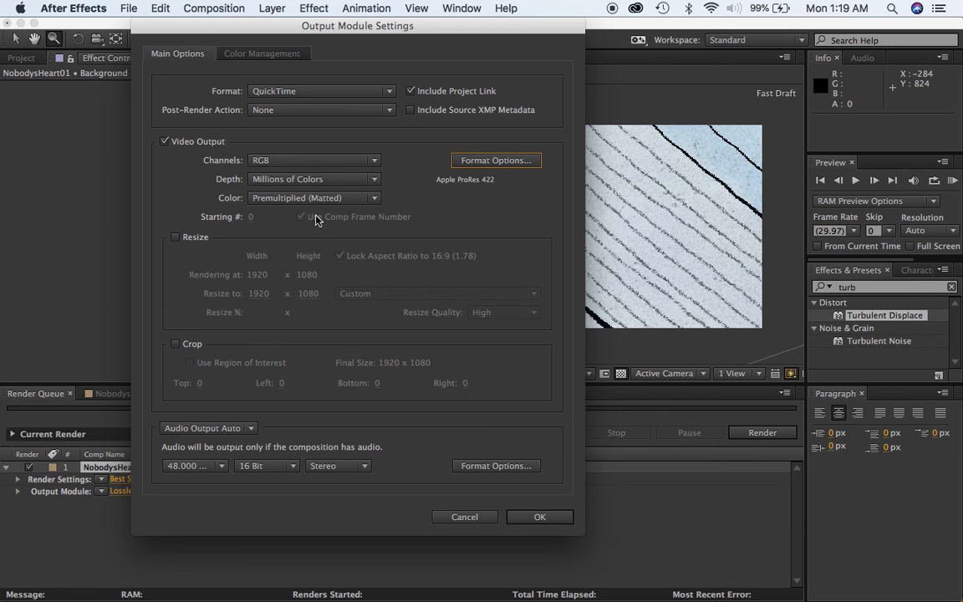
{"action": "left_click", "coordinate": [541, 518]}
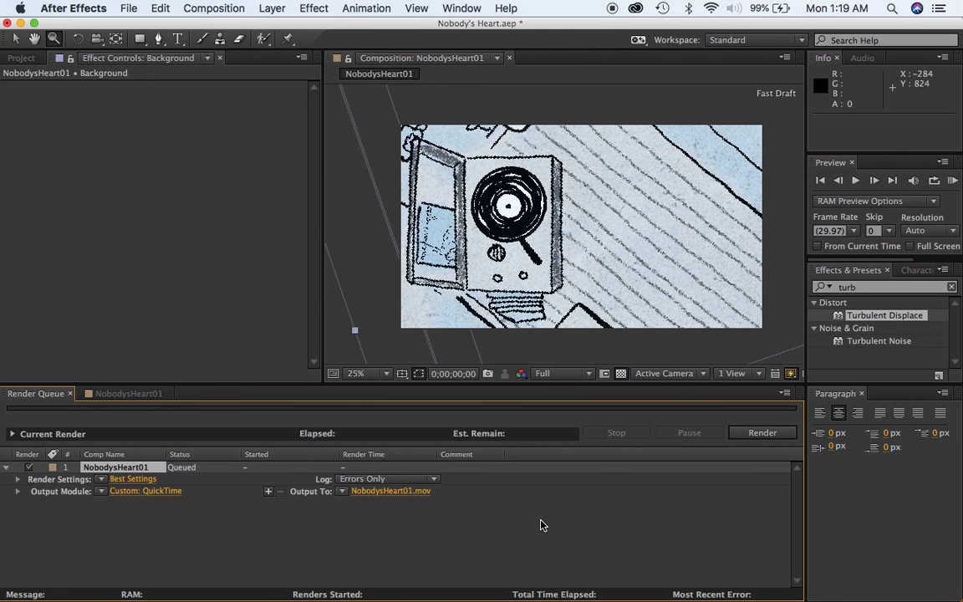
{"action": "left_click", "coordinate": [763, 433]}
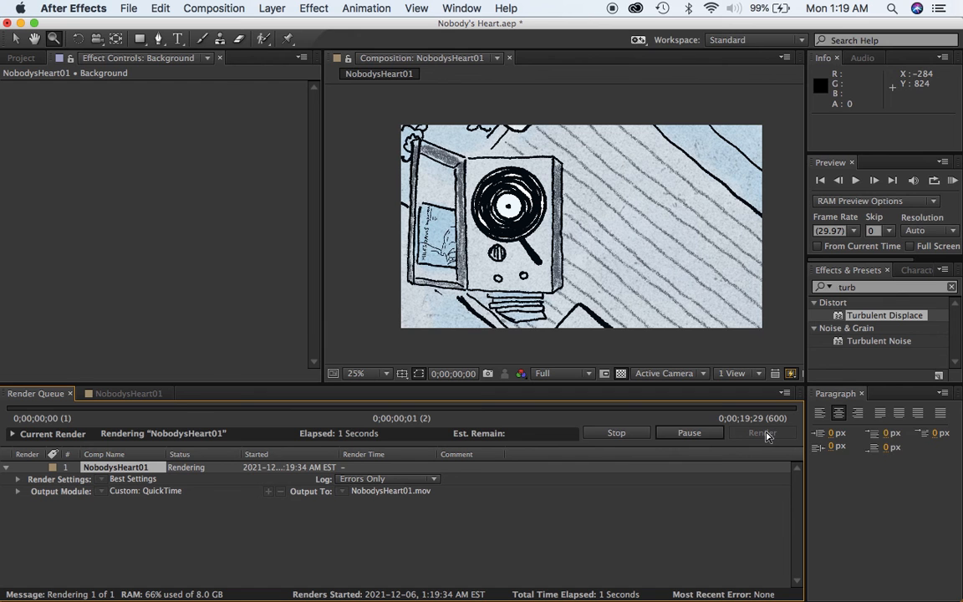